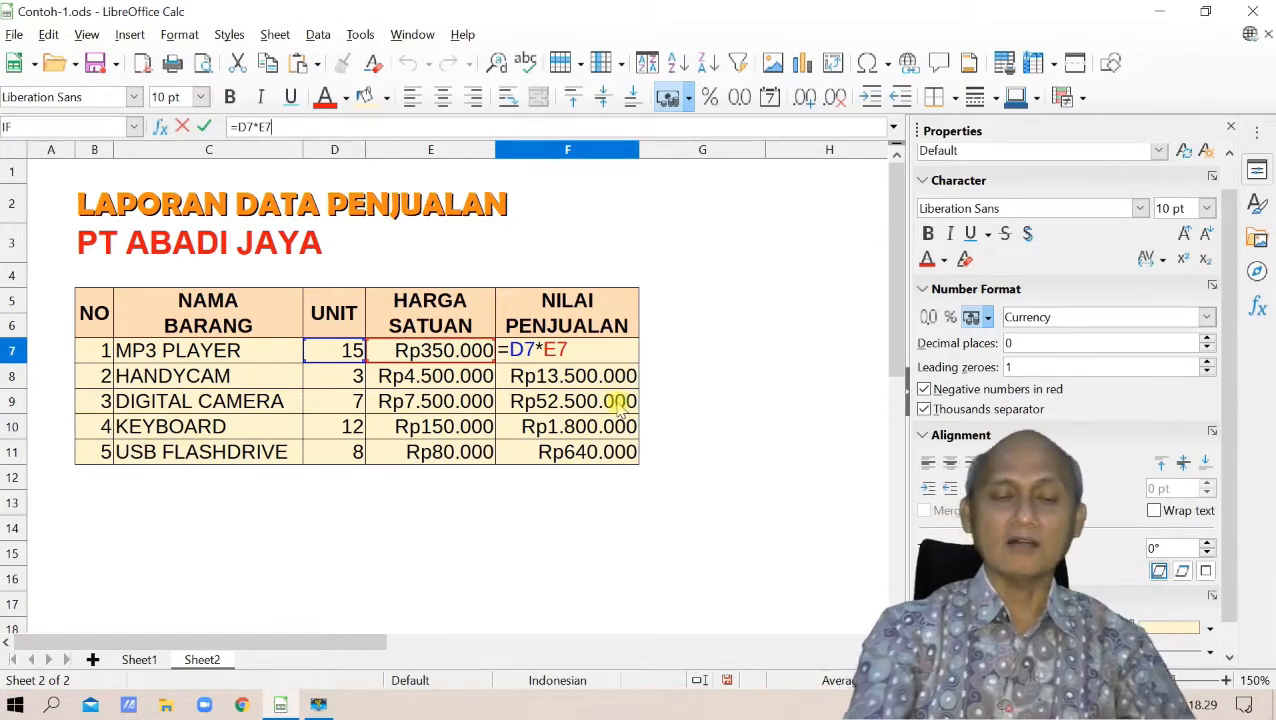
Copy the formatting of the NILAI PENJUALAN column (F5:F11) onto the adjacent empty column starting at G5
key("Return")
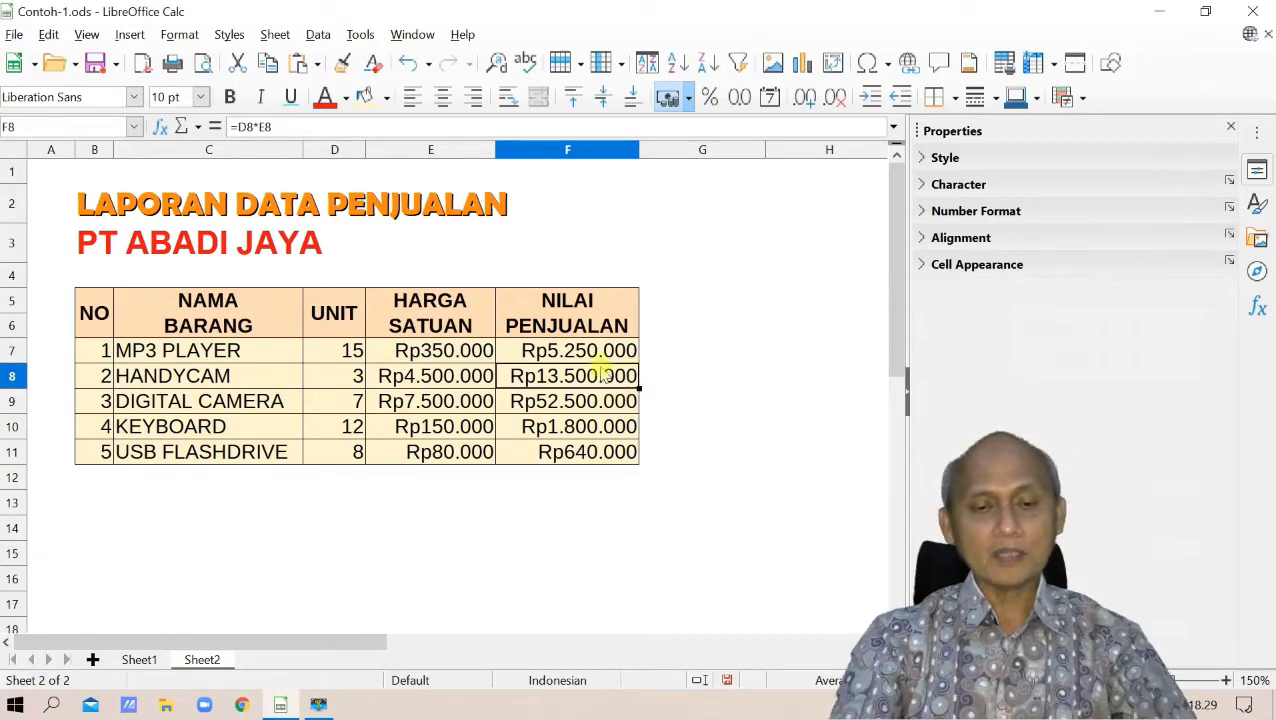
left_click_drag(590, 297, 598, 450)
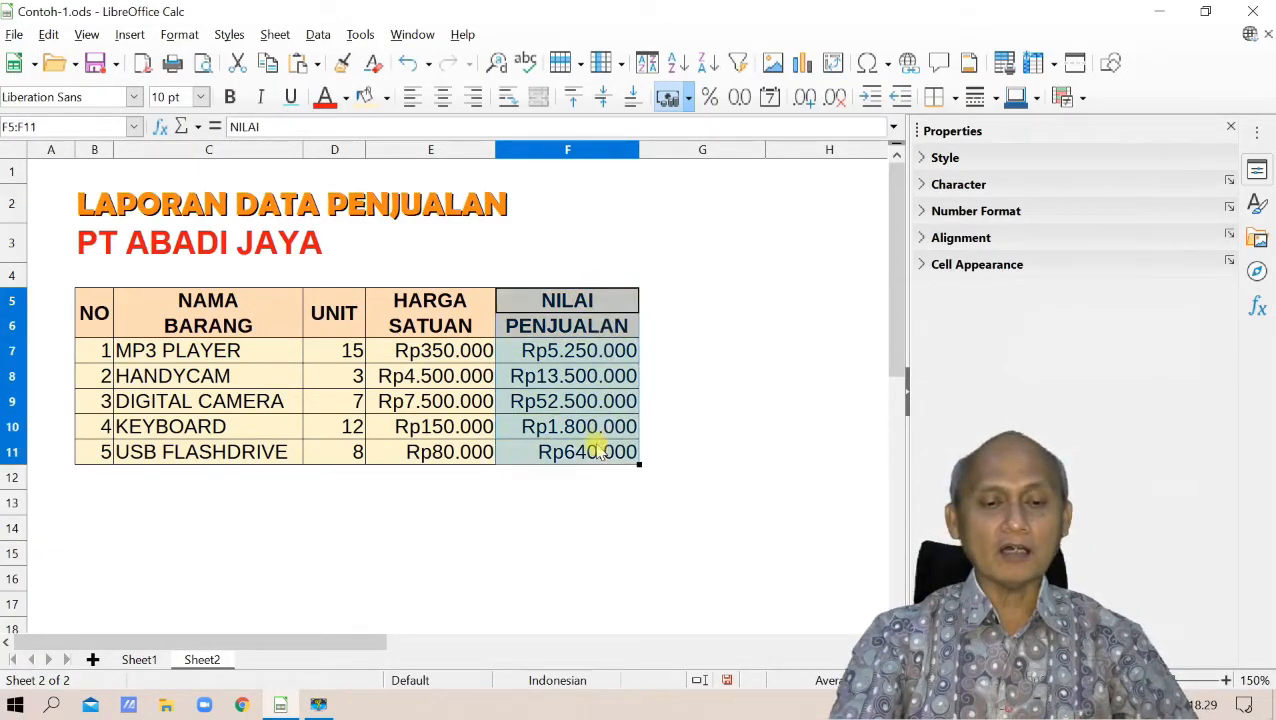
left_click(342, 63)
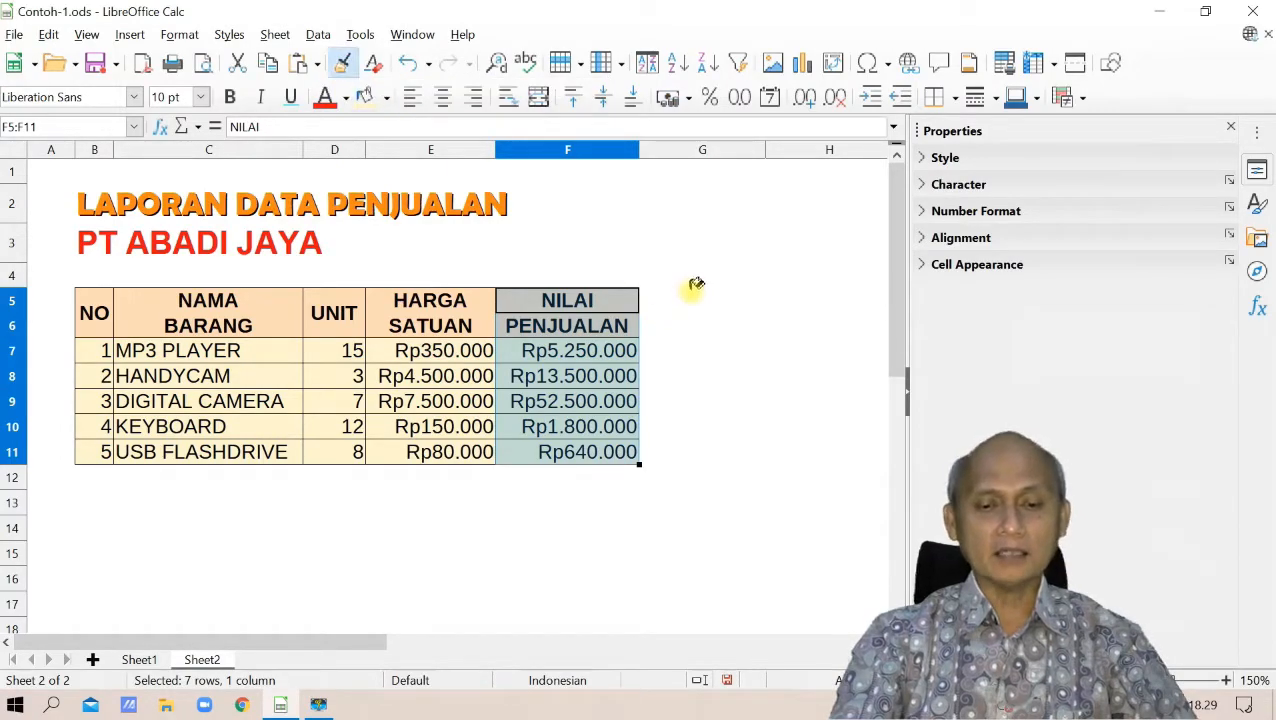
left_click(692, 289)
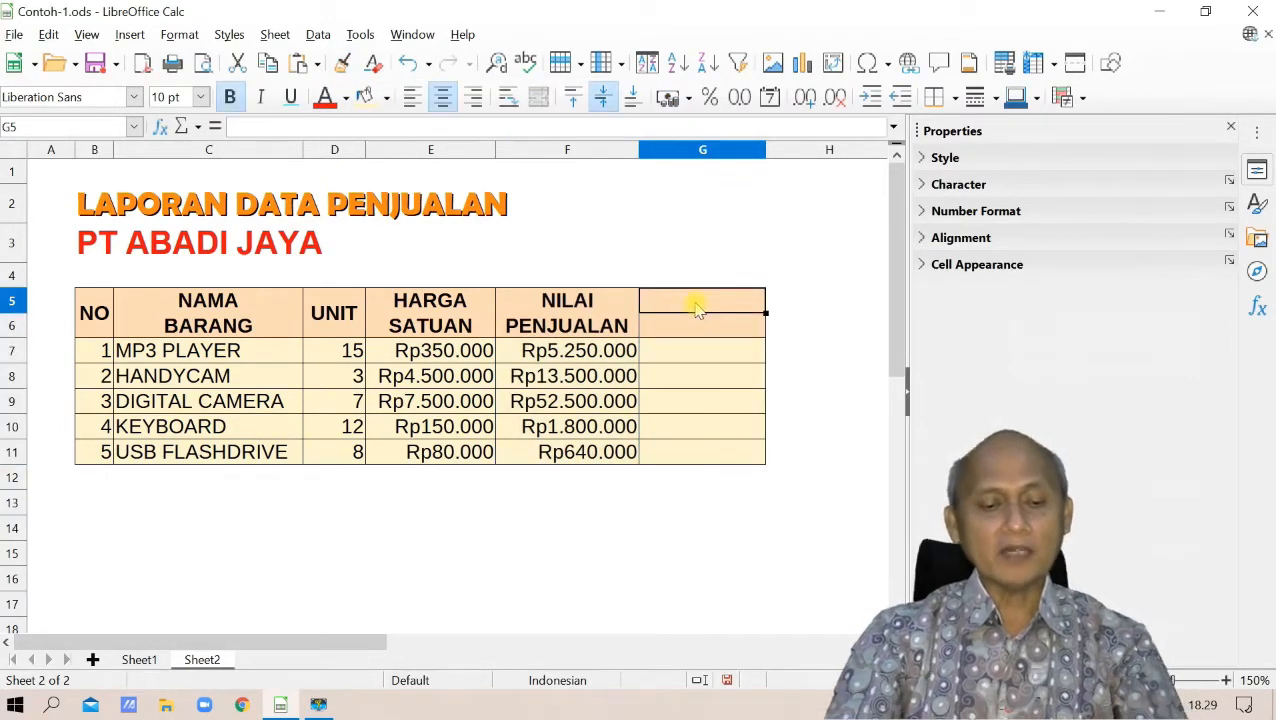
Enter the column heading DISKON in G5 and the discount rate 15% in G6
type("DISKON")
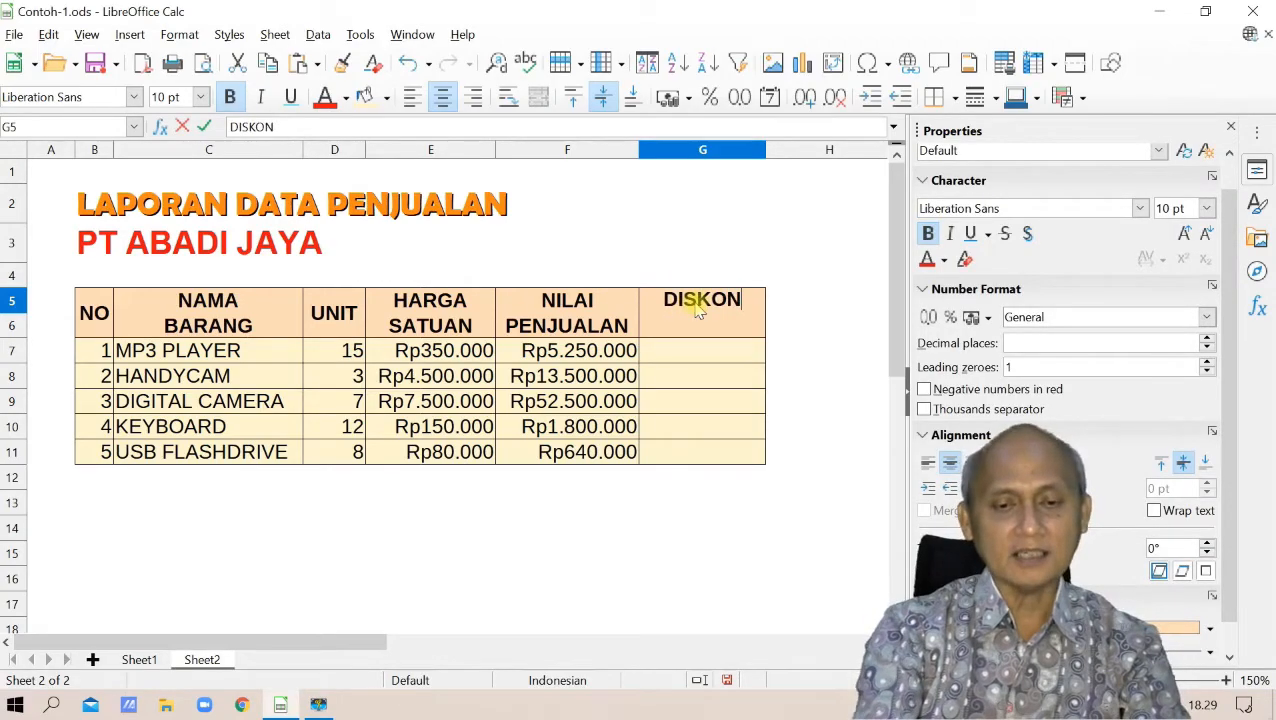
key("Return")
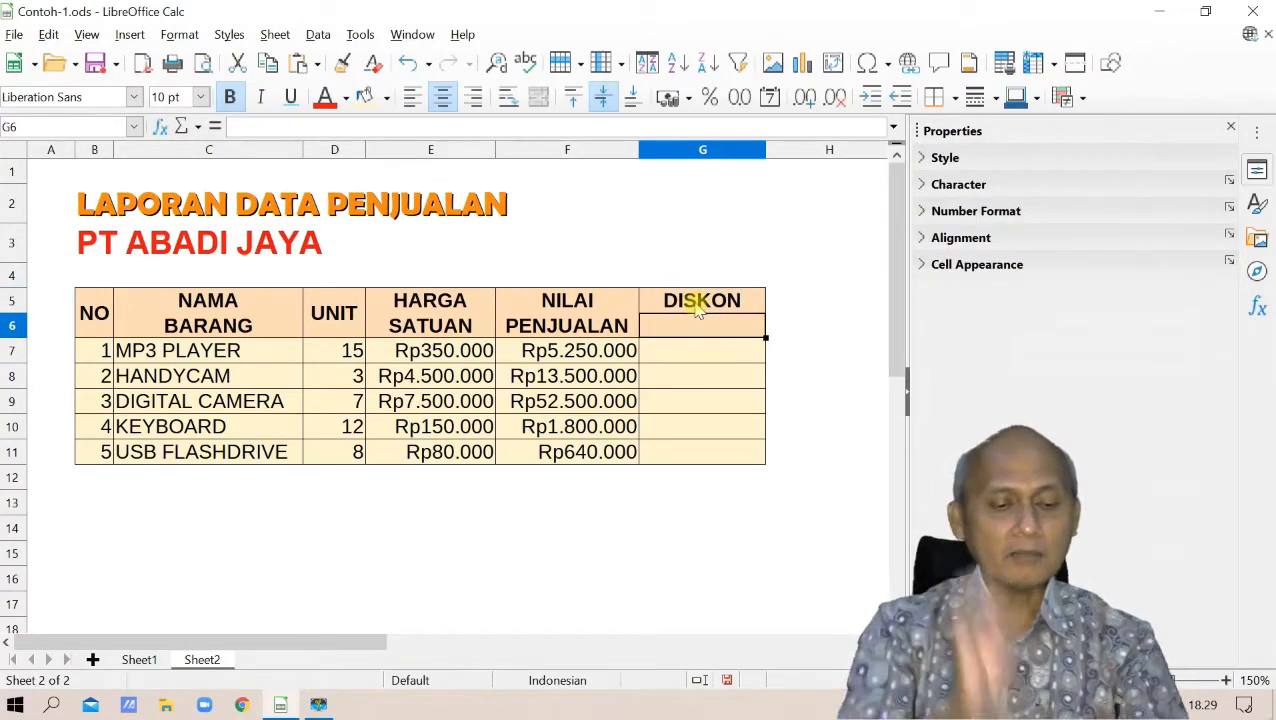
type("15")
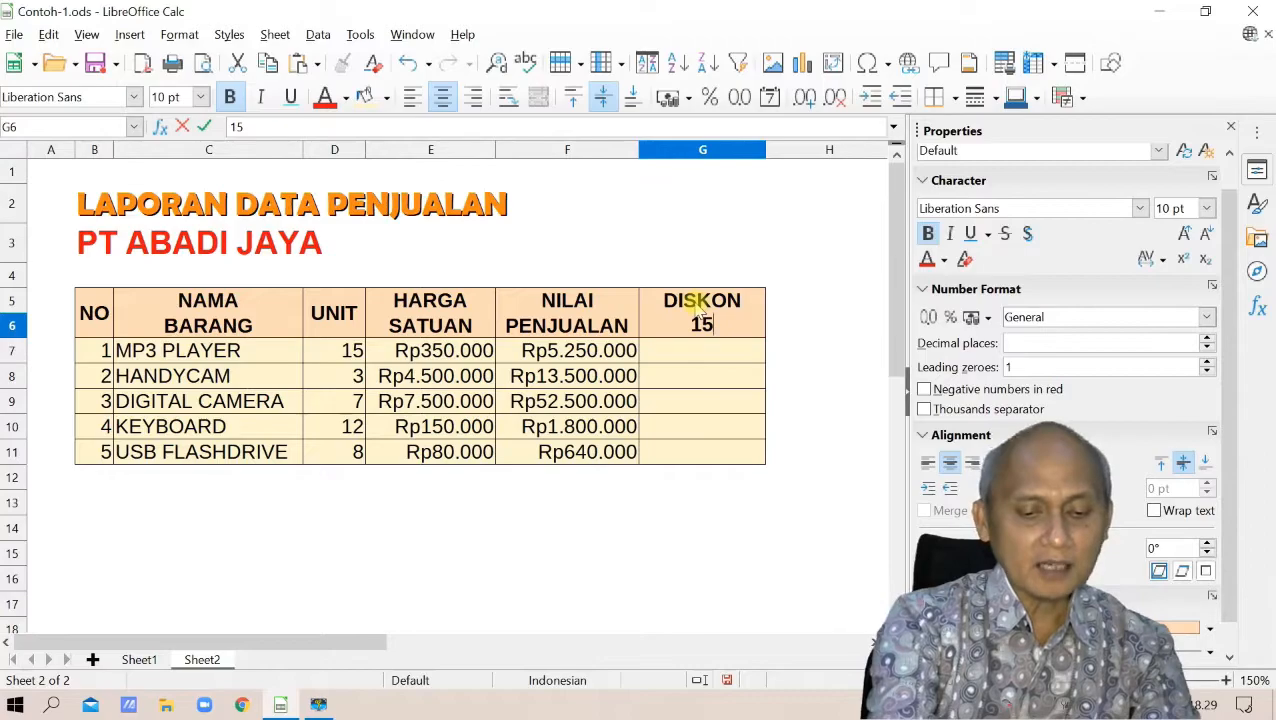
type("%")
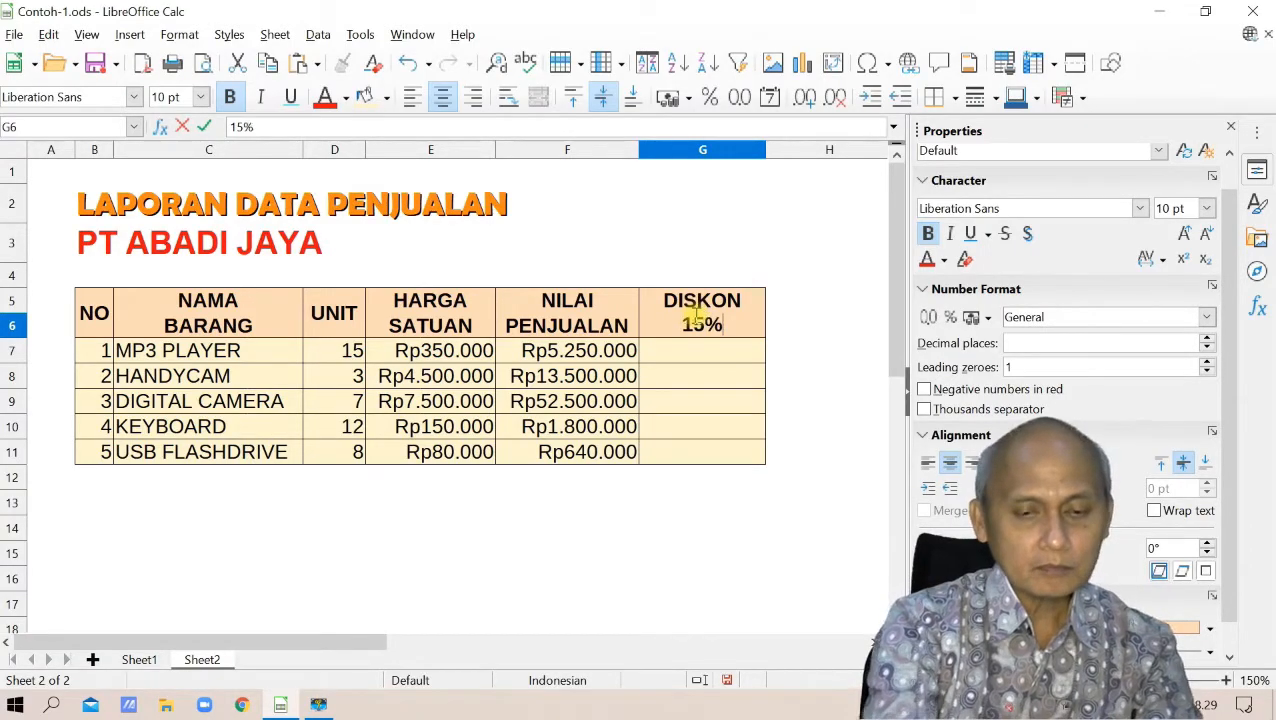
key("Return")
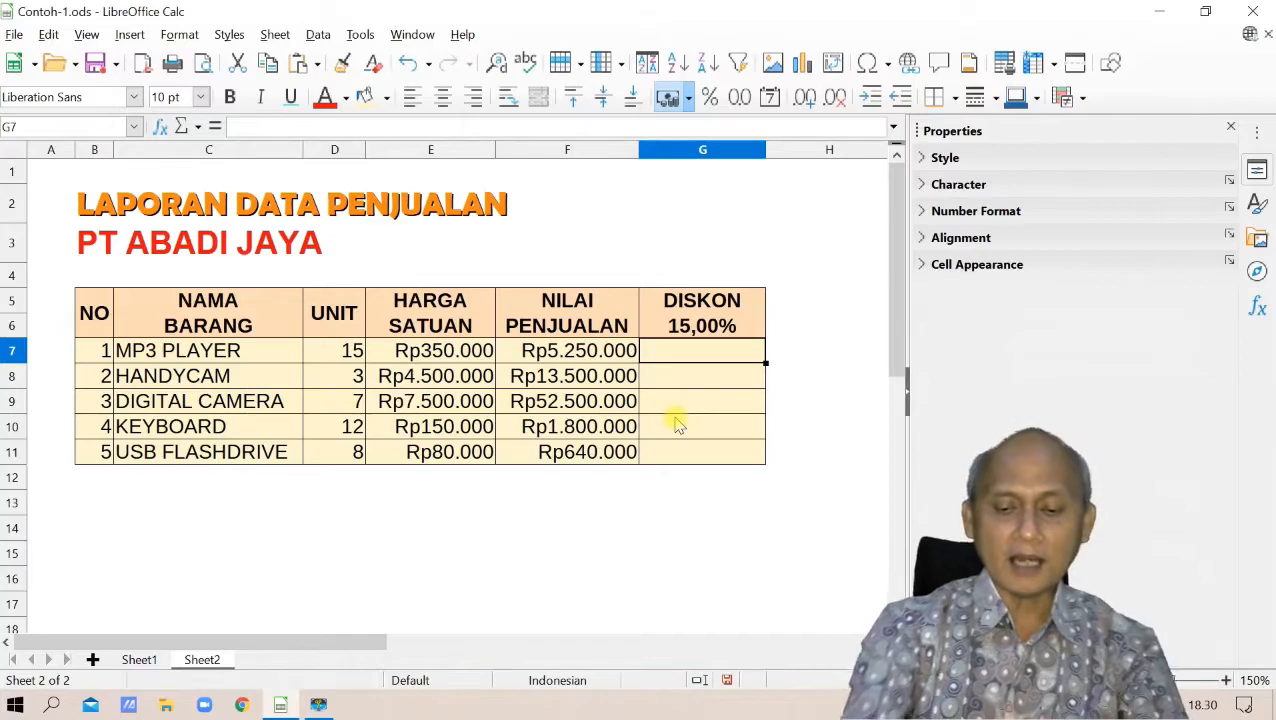
Calculate the MP3 PLAYER discount in G7 with =F7*15% and fill the formula down to G11
type("=")
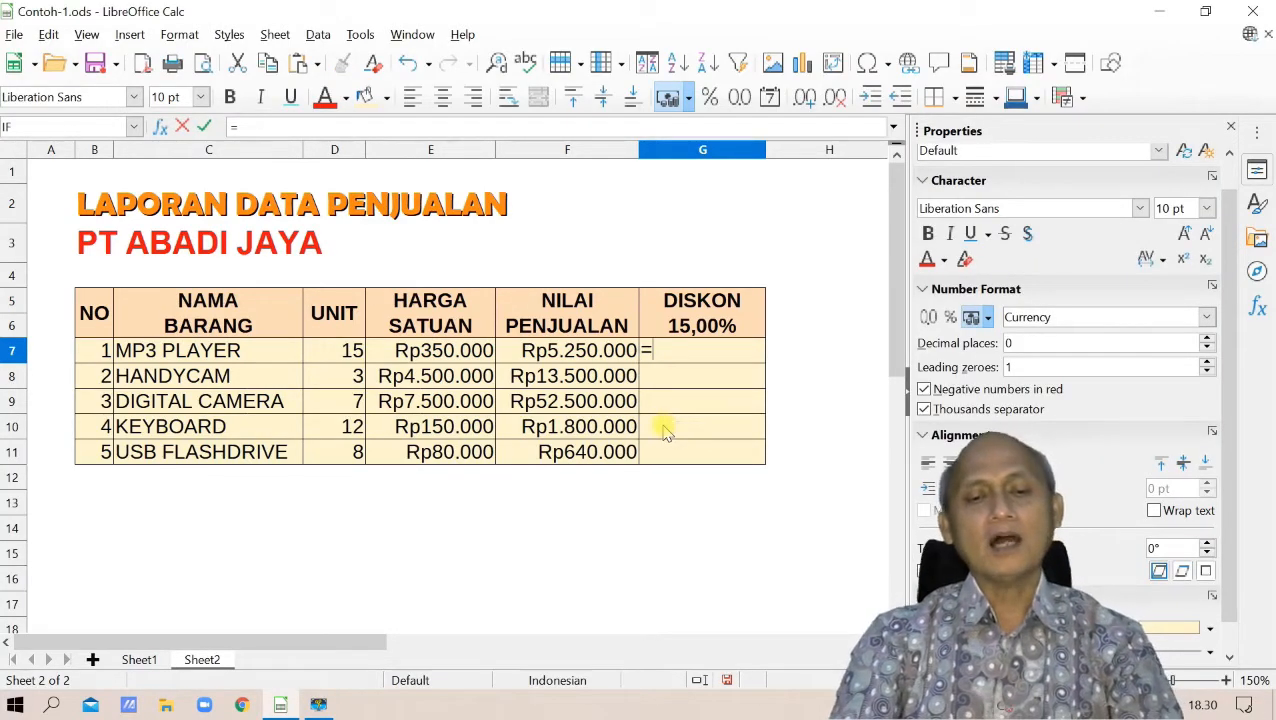
left_click(562, 352)
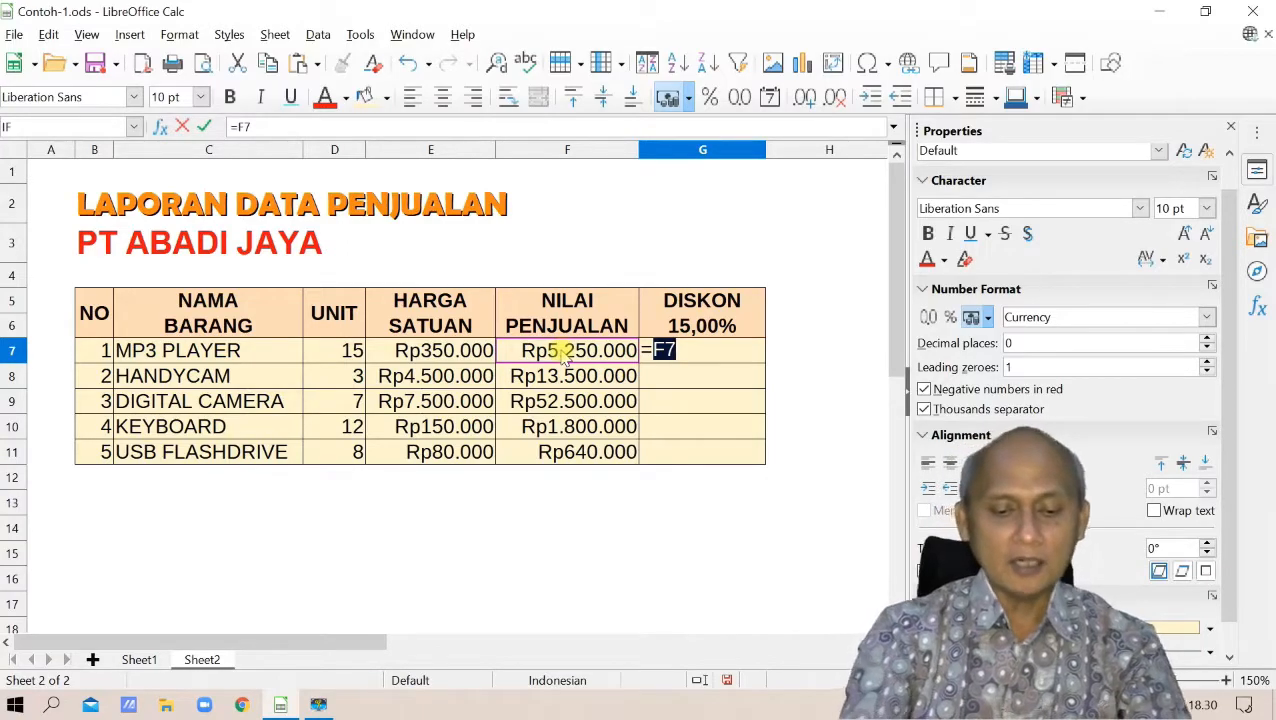
type("*")
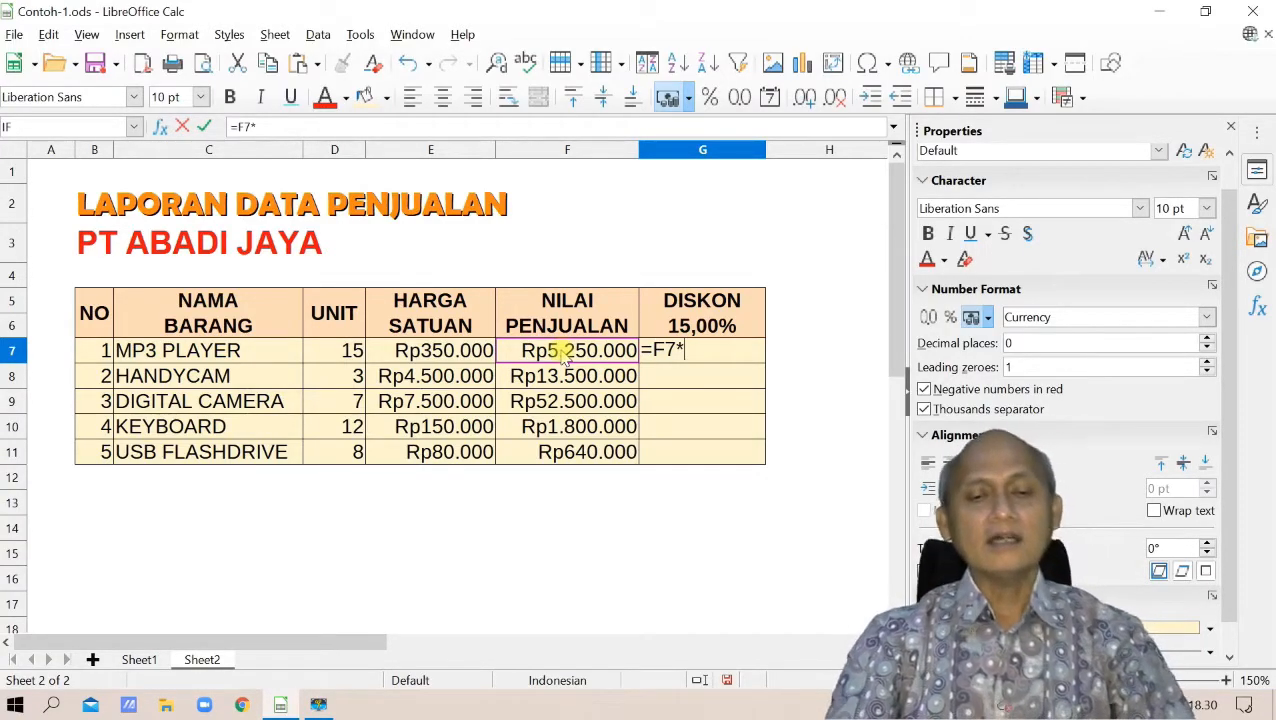
type("15%")
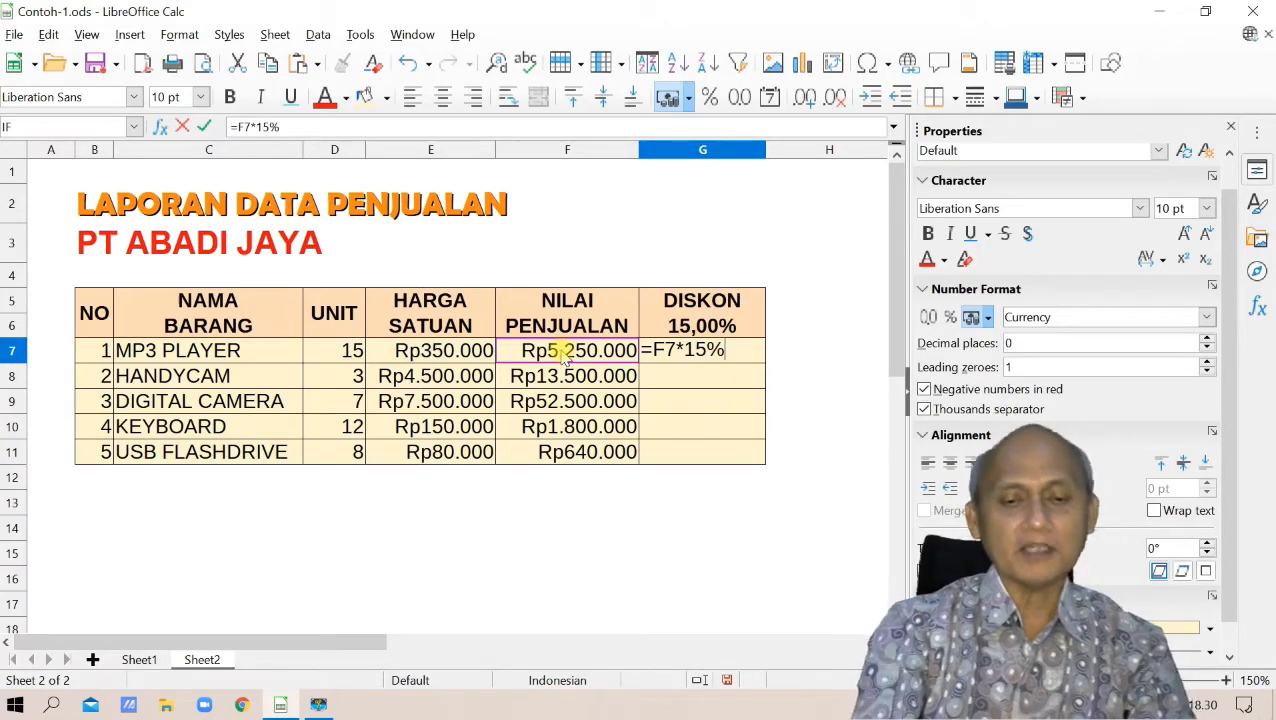
key("Return")
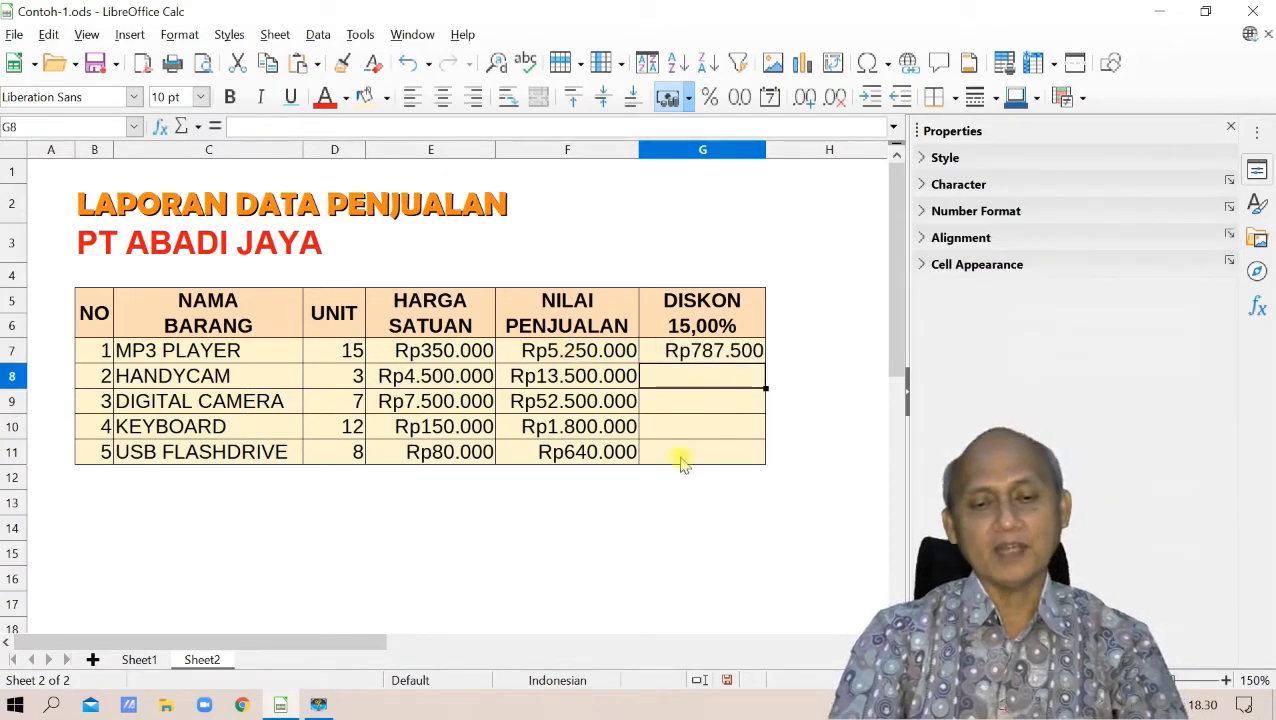
left_click(742, 352)
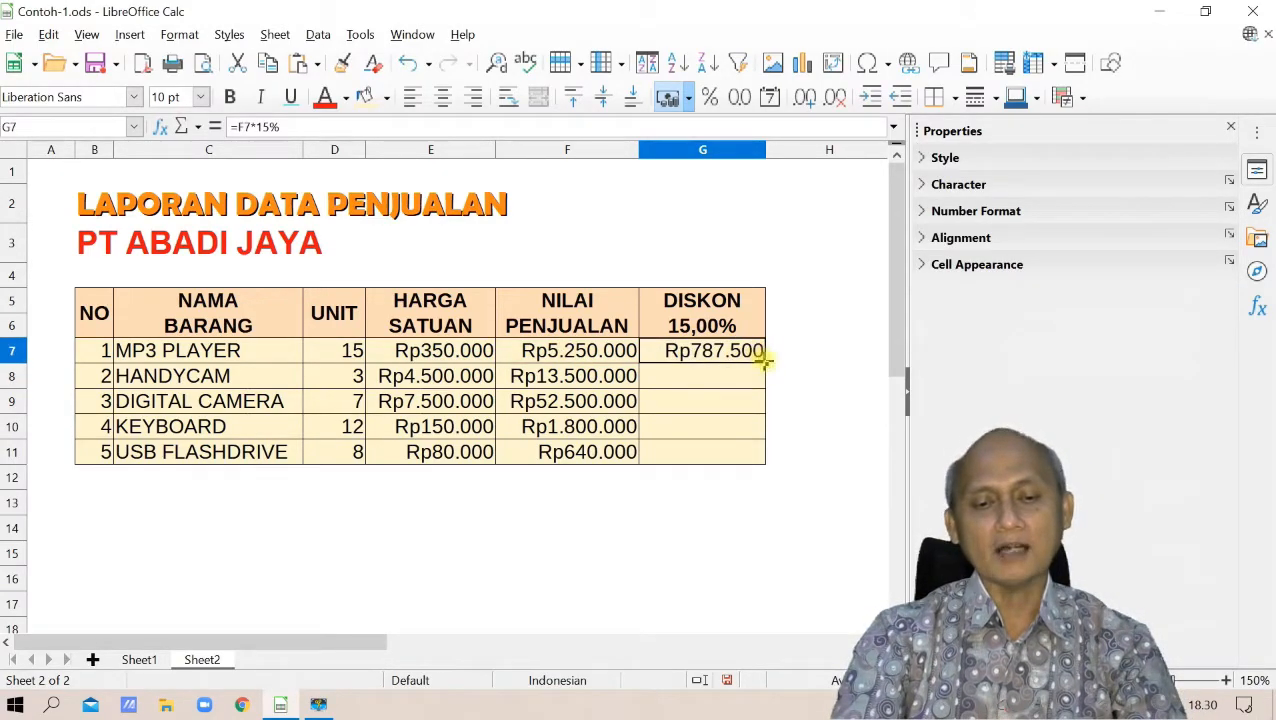
left_click_drag(764, 362, 755, 460)
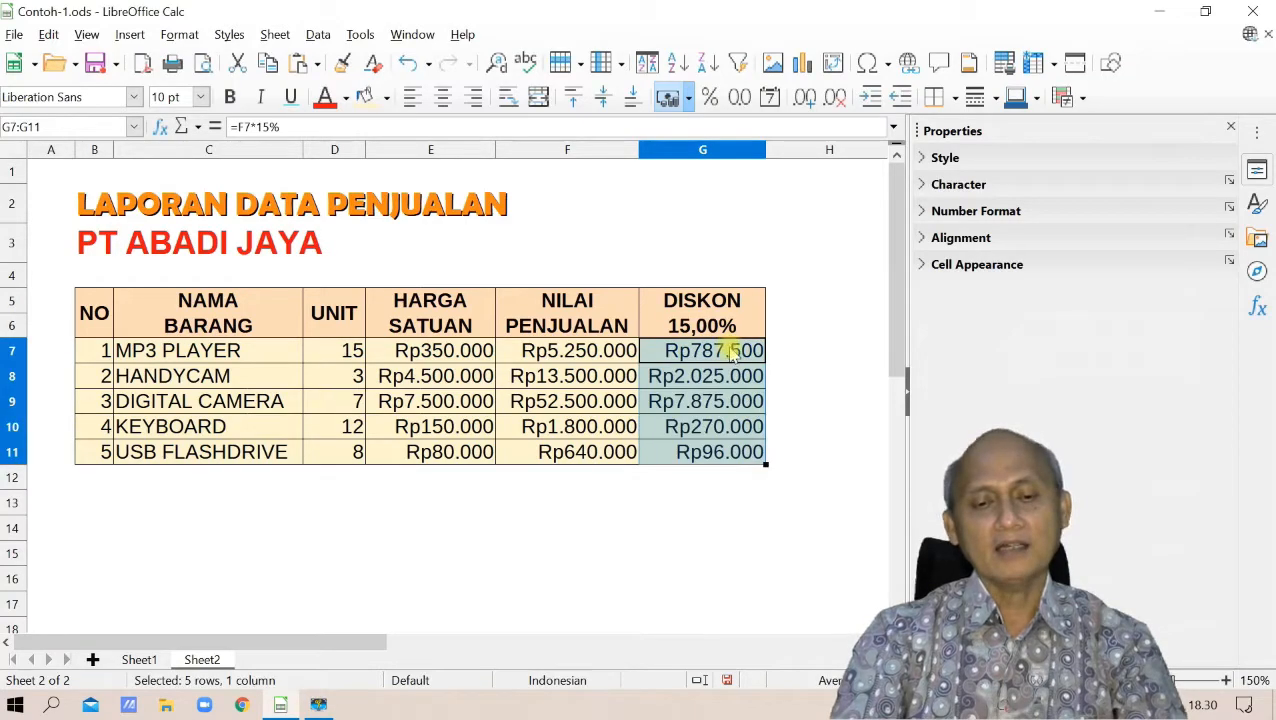
Review the G7 formula without changing it, and clear the discount formulas from G7:G11
left_click(730, 352)
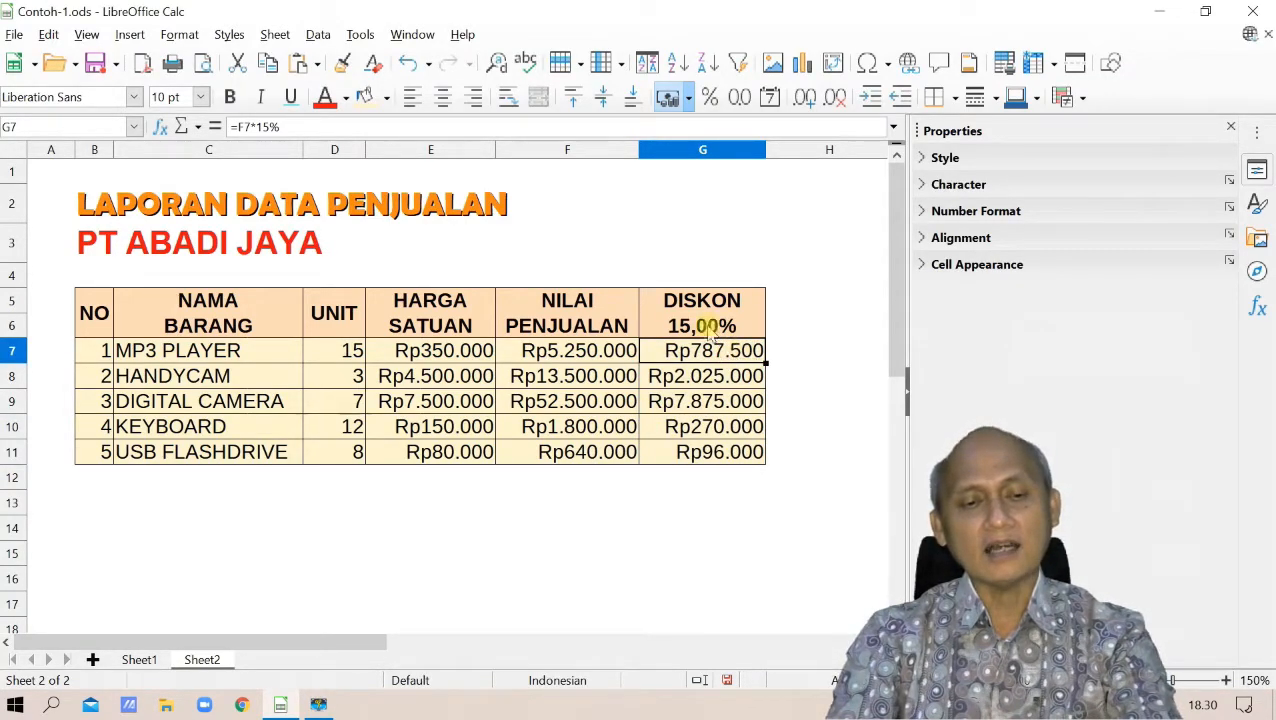
left_click(418, 129)
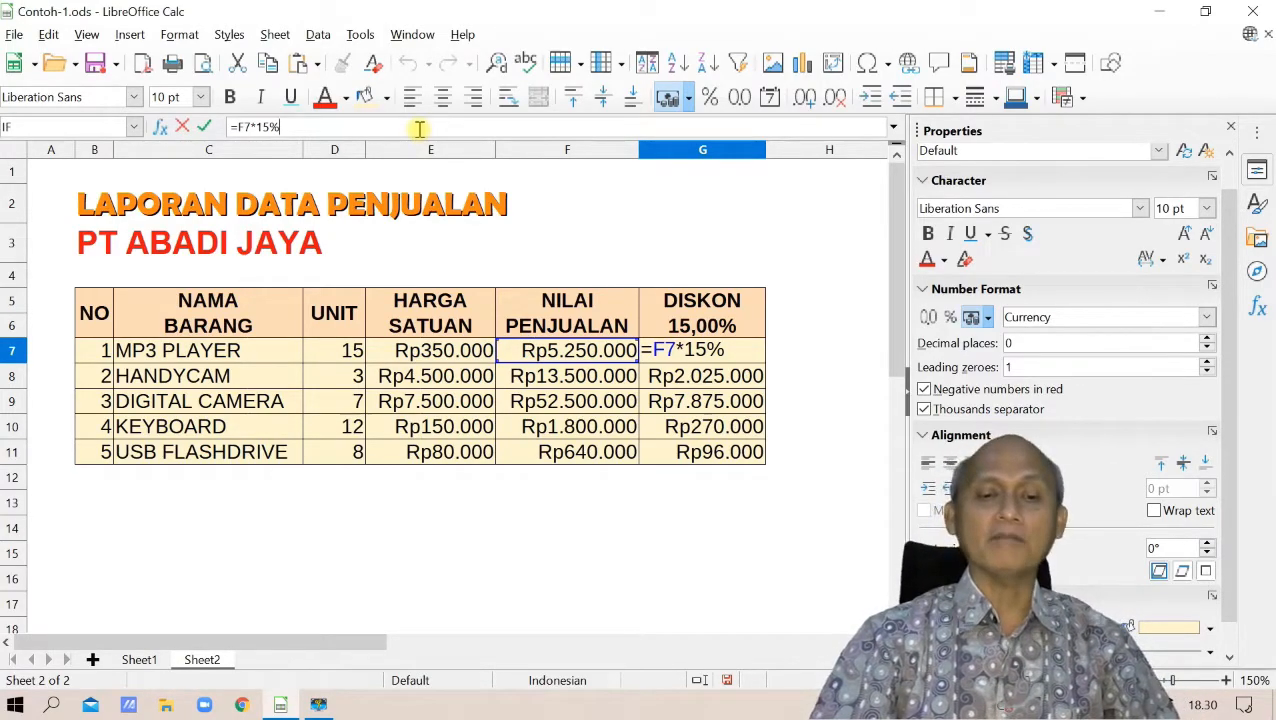
left_click(700, 398)
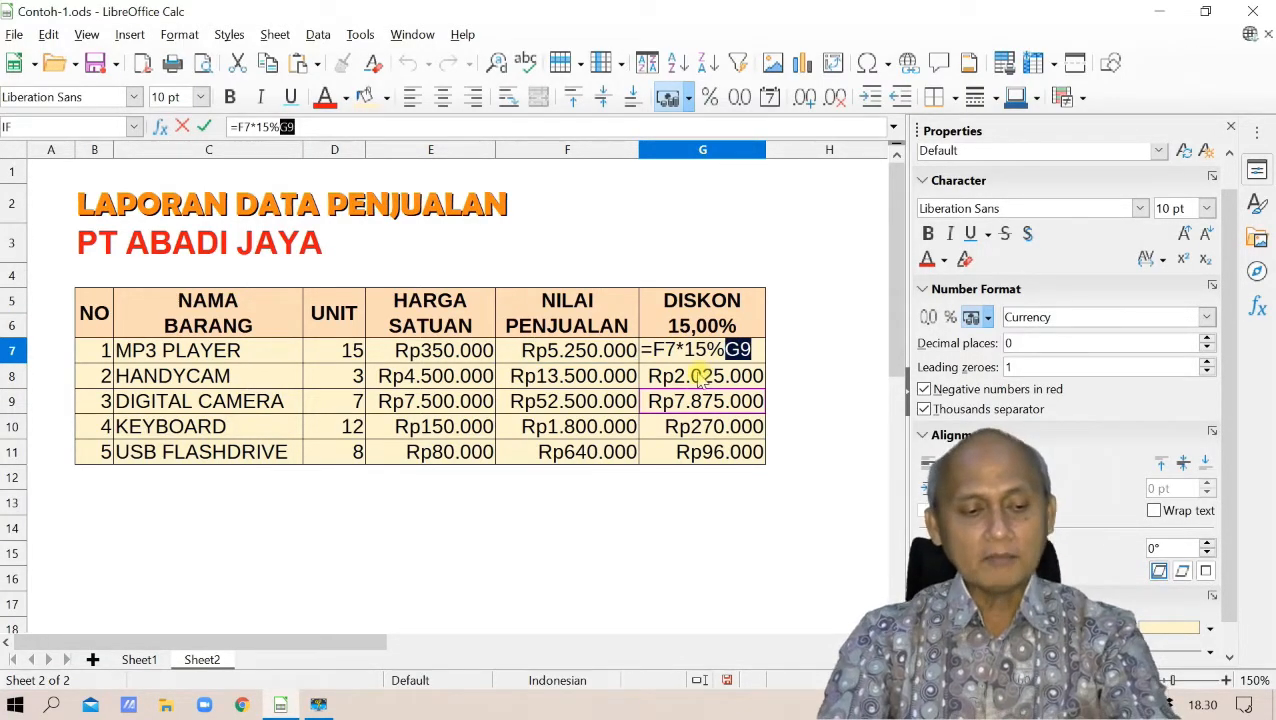
key("Escape")
left_click_drag(714, 352, 706, 450)
key("Delete")
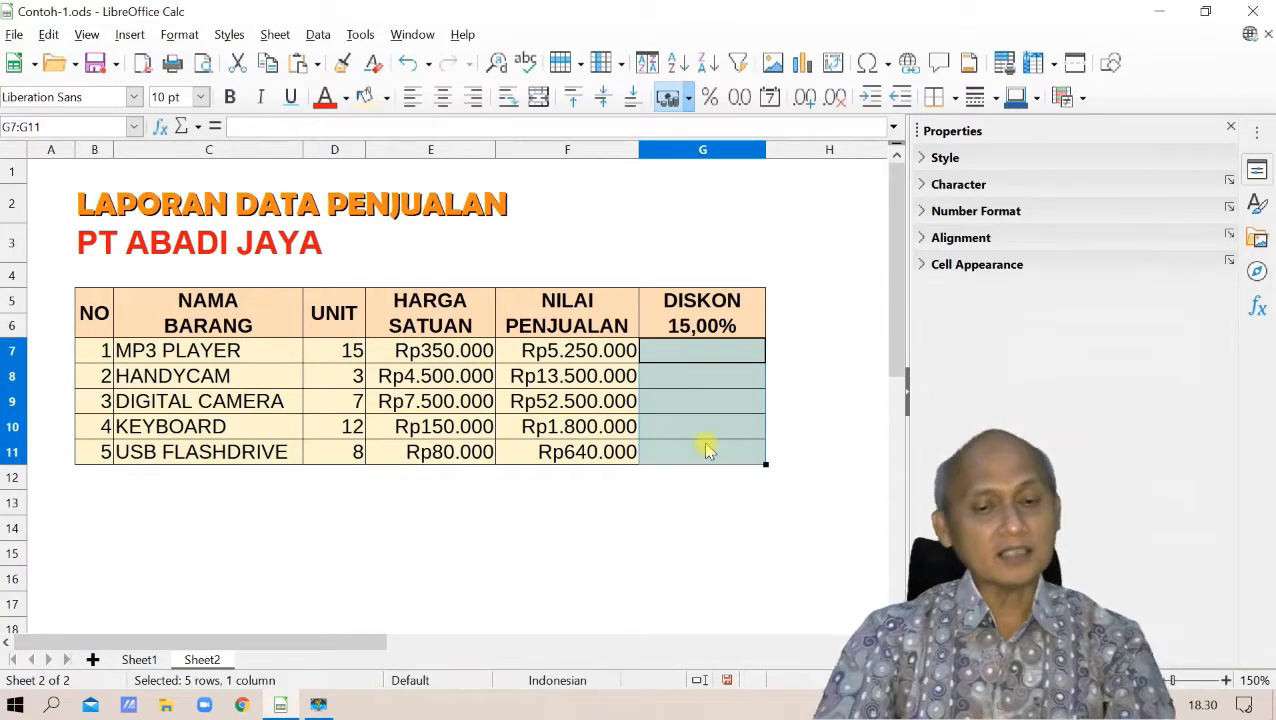
Enter =F7*$G$6 in G7, using an absolute reference to the discount rate cell
type("=")
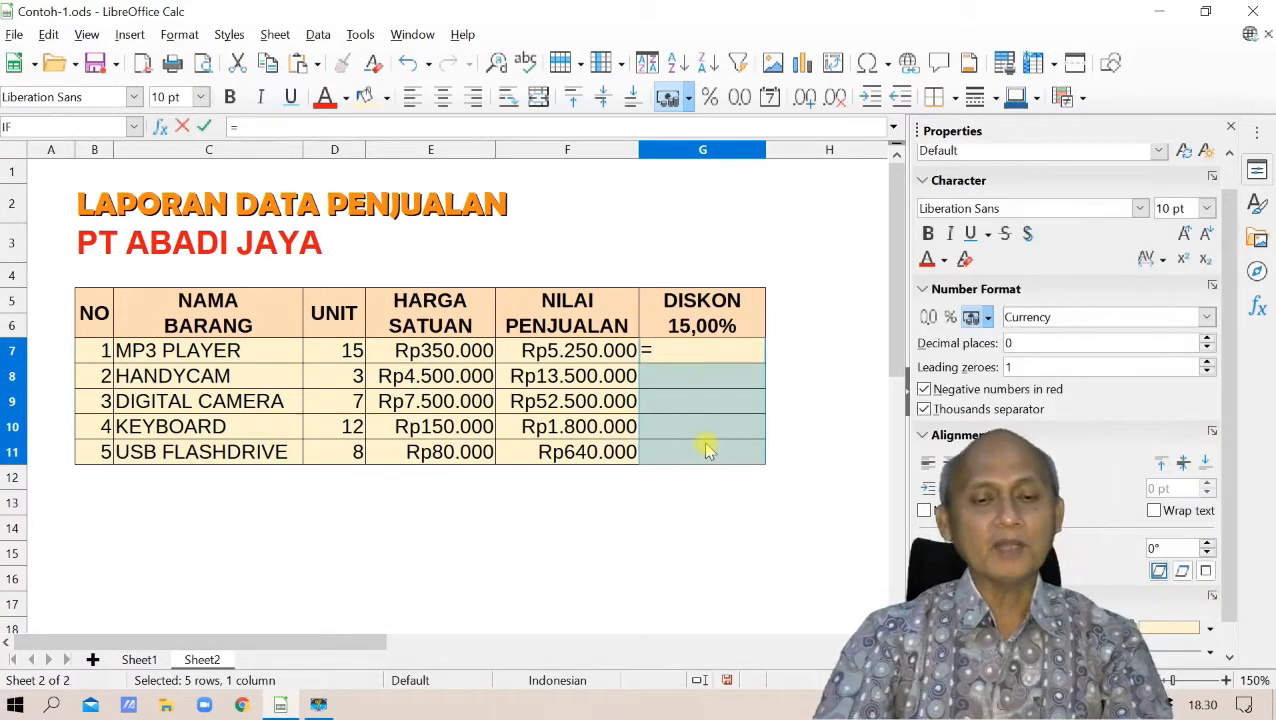
left_click(573, 360)
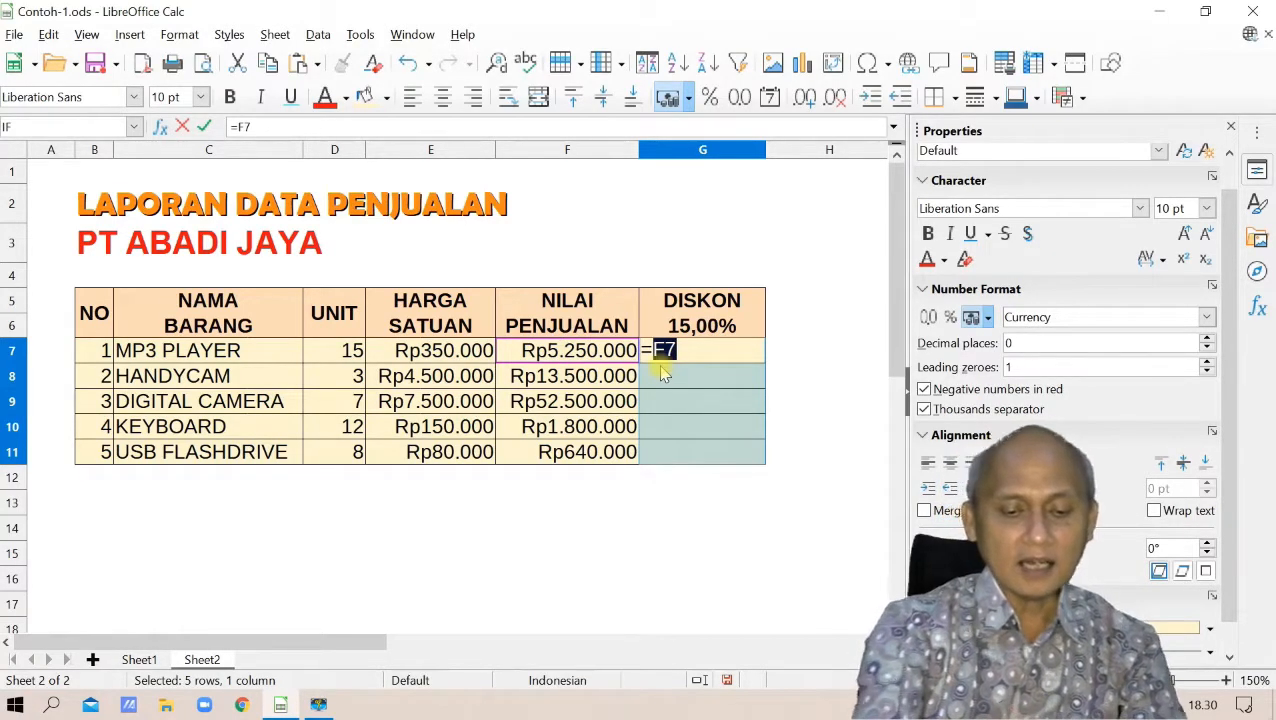
type("*")
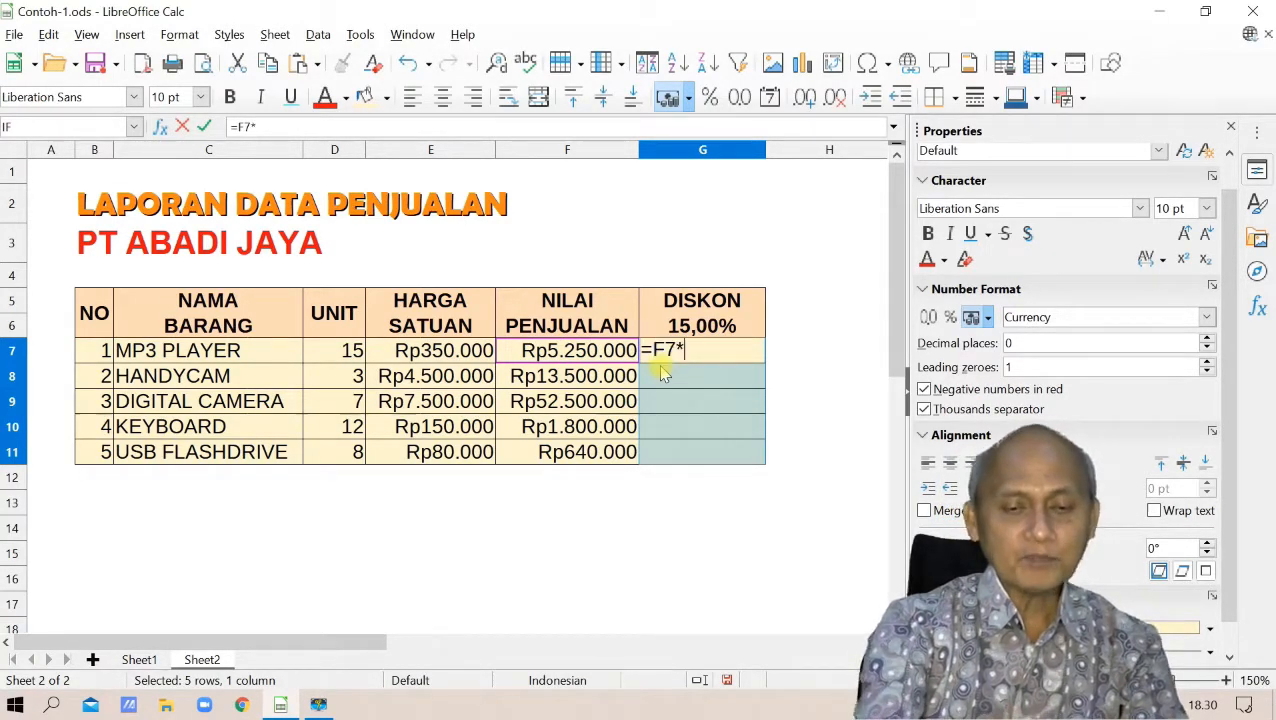
left_click(697, 330)
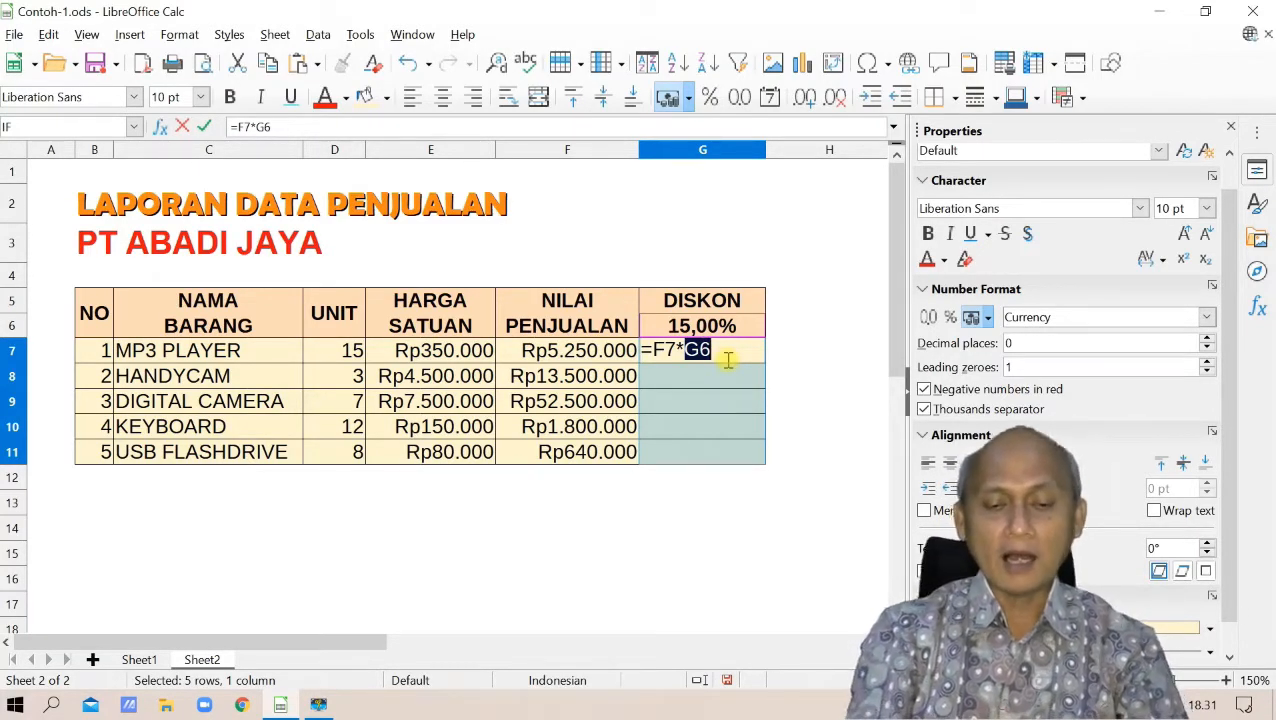
key("Left")
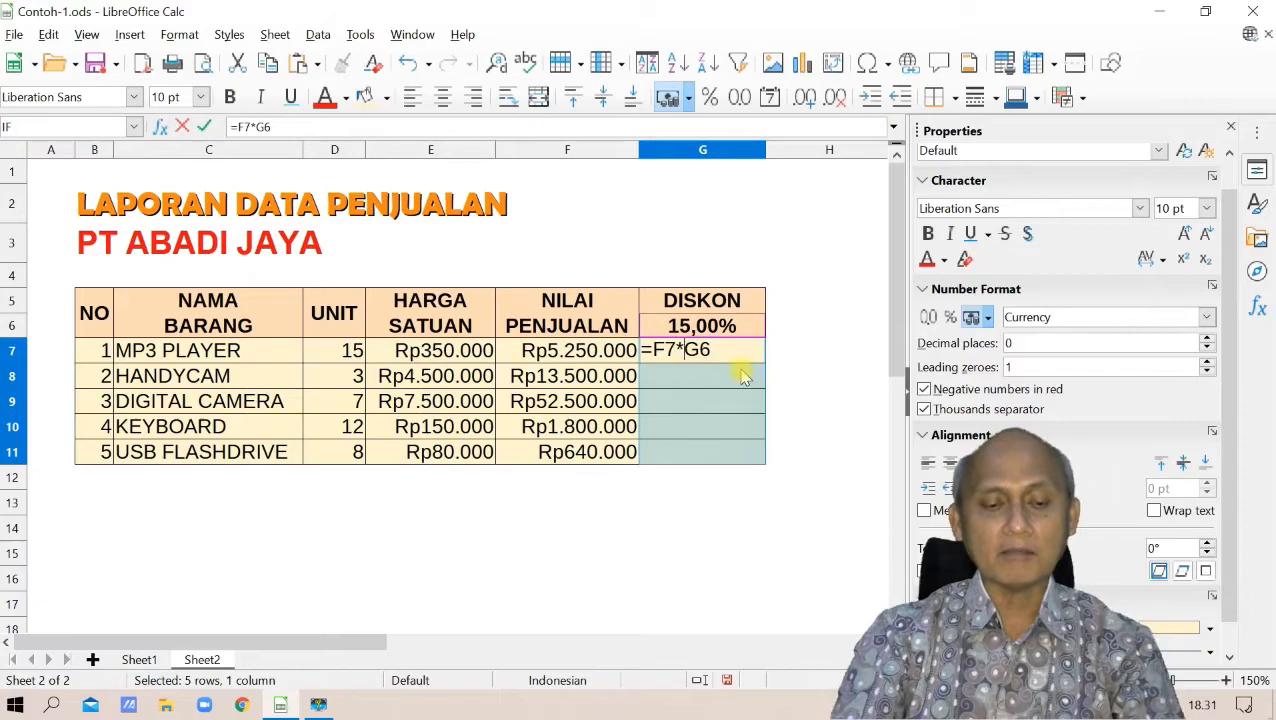
type("$G$")
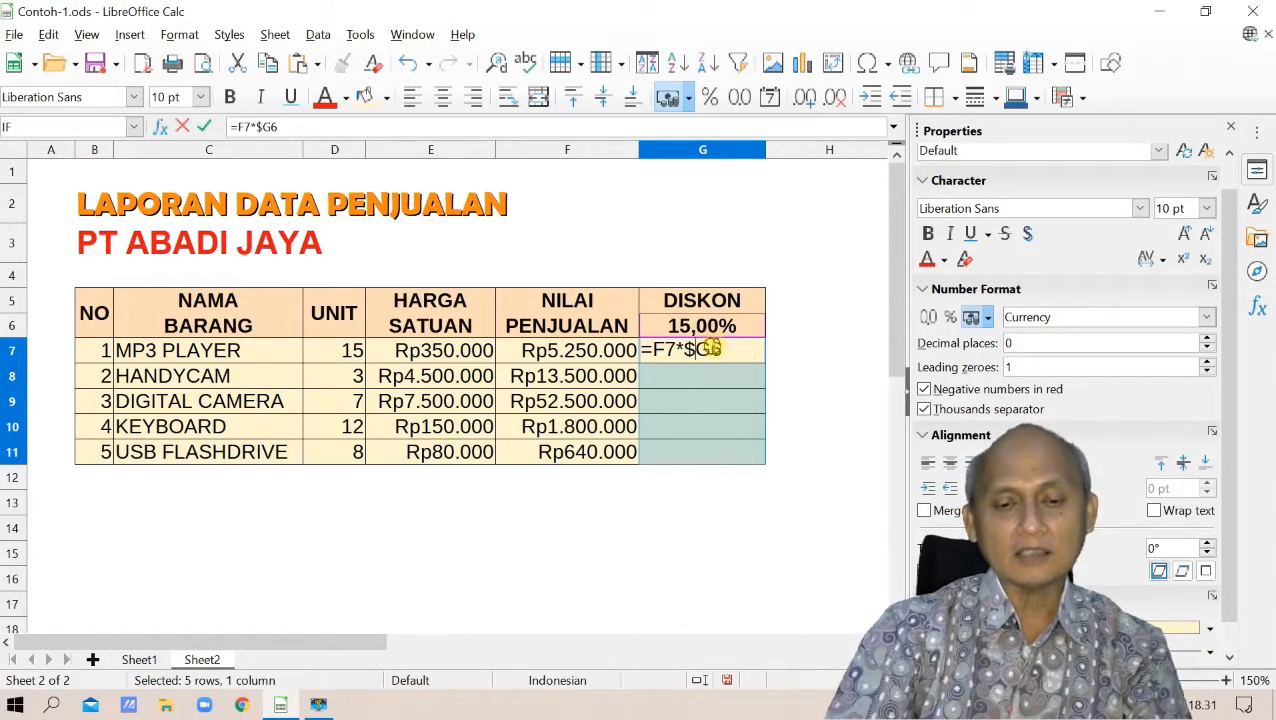
key("Right")
type("$")
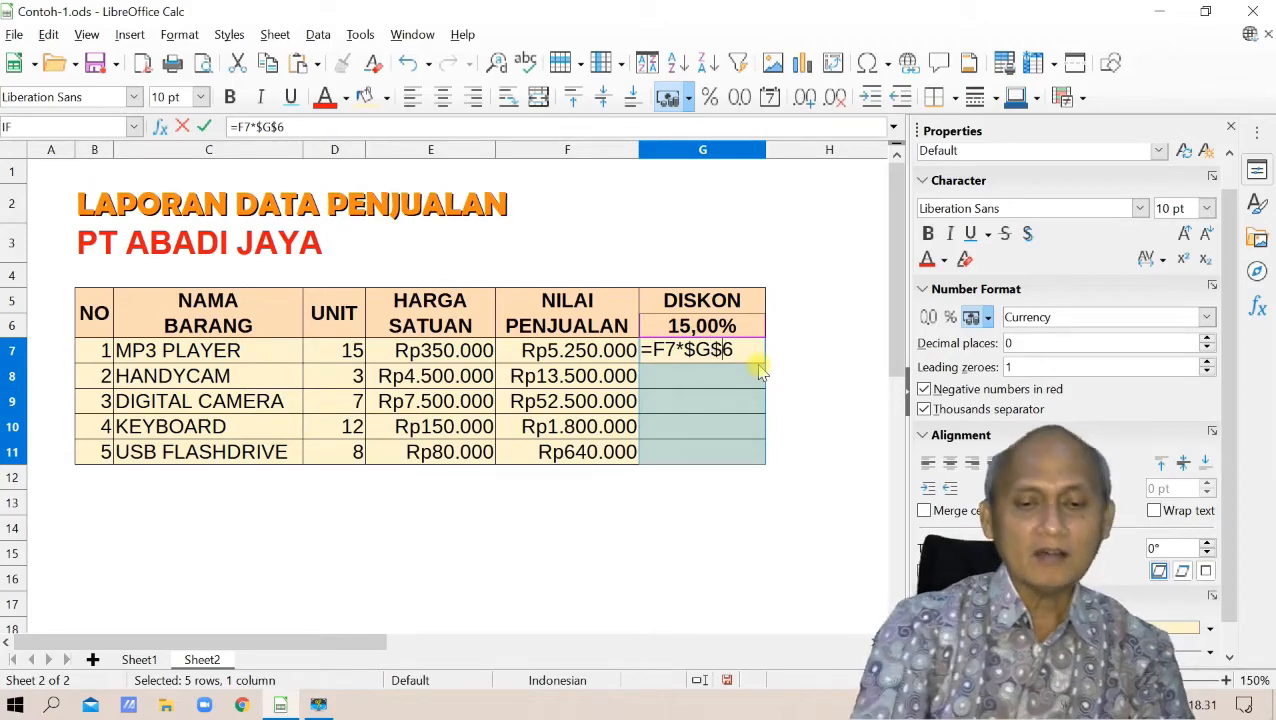
key("Return")
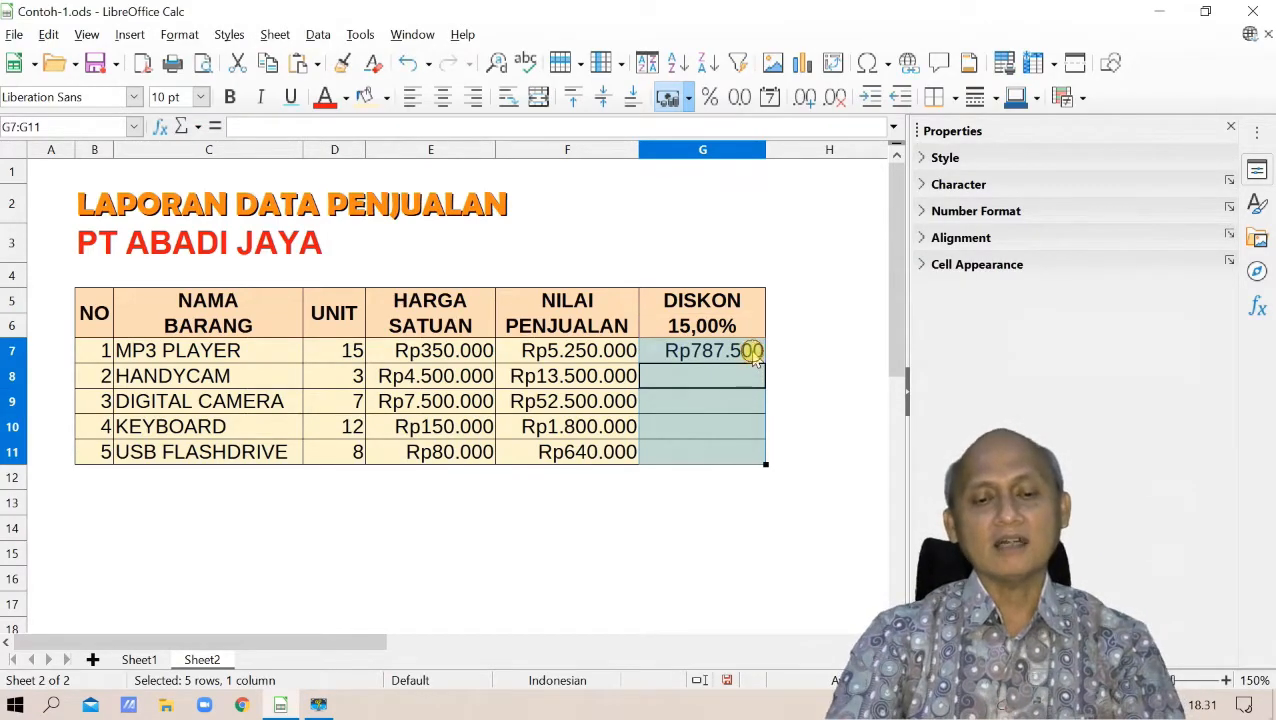
Fill the absolute-reference discount formula from G7 down to G11, checking the formula in G7
left_click(752, 349)
left_click(438, 125)
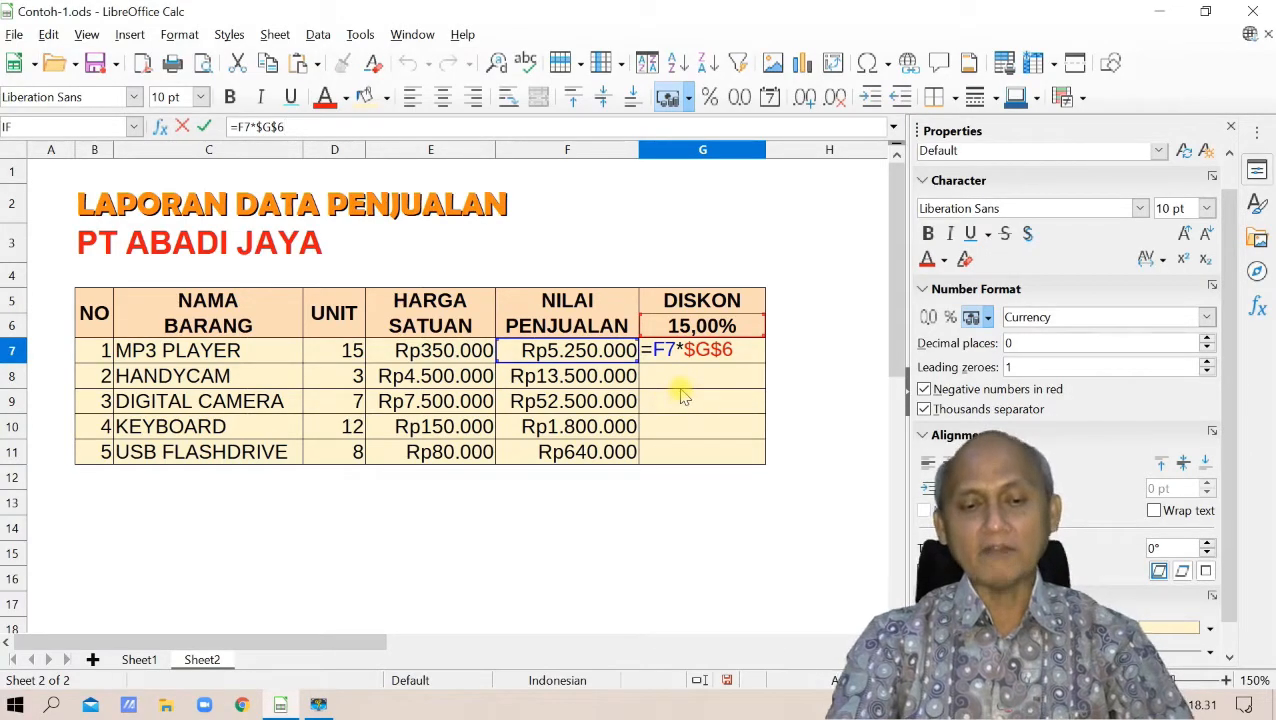
key("Return")
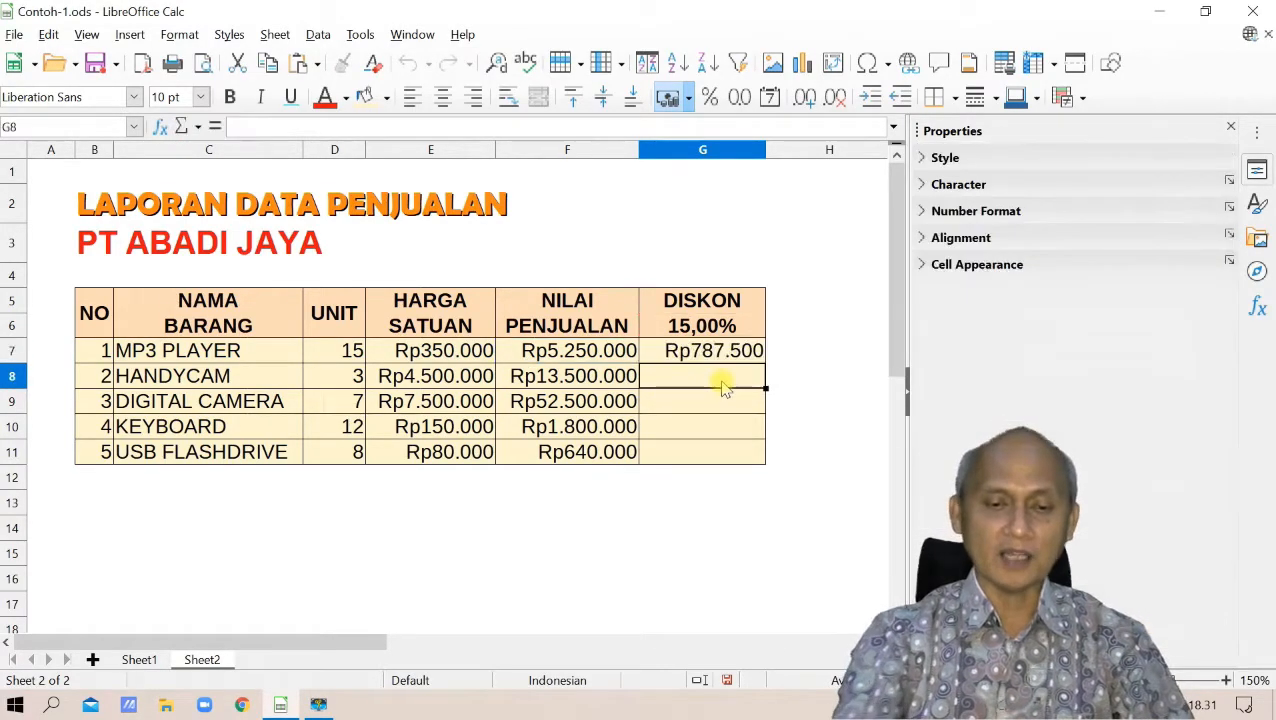
left_click(730, 350)
left_click_drag(763, 363, 758, 462)
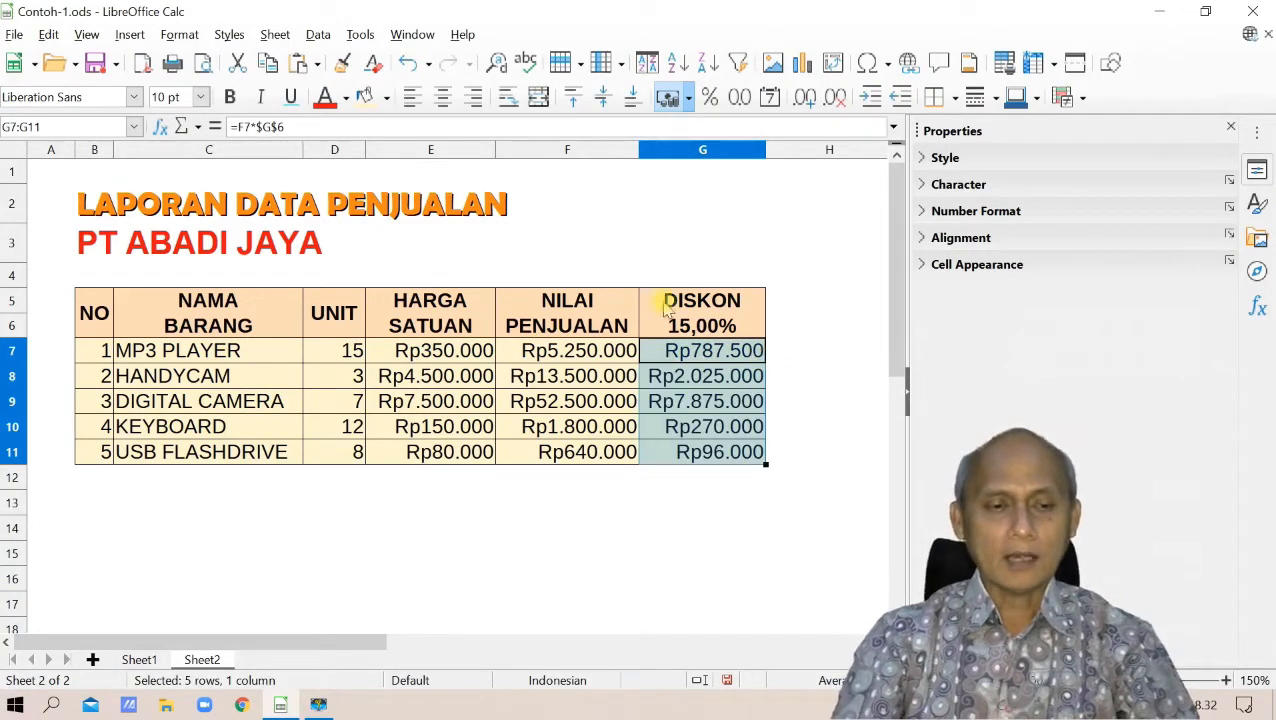
left_click(334, 128)
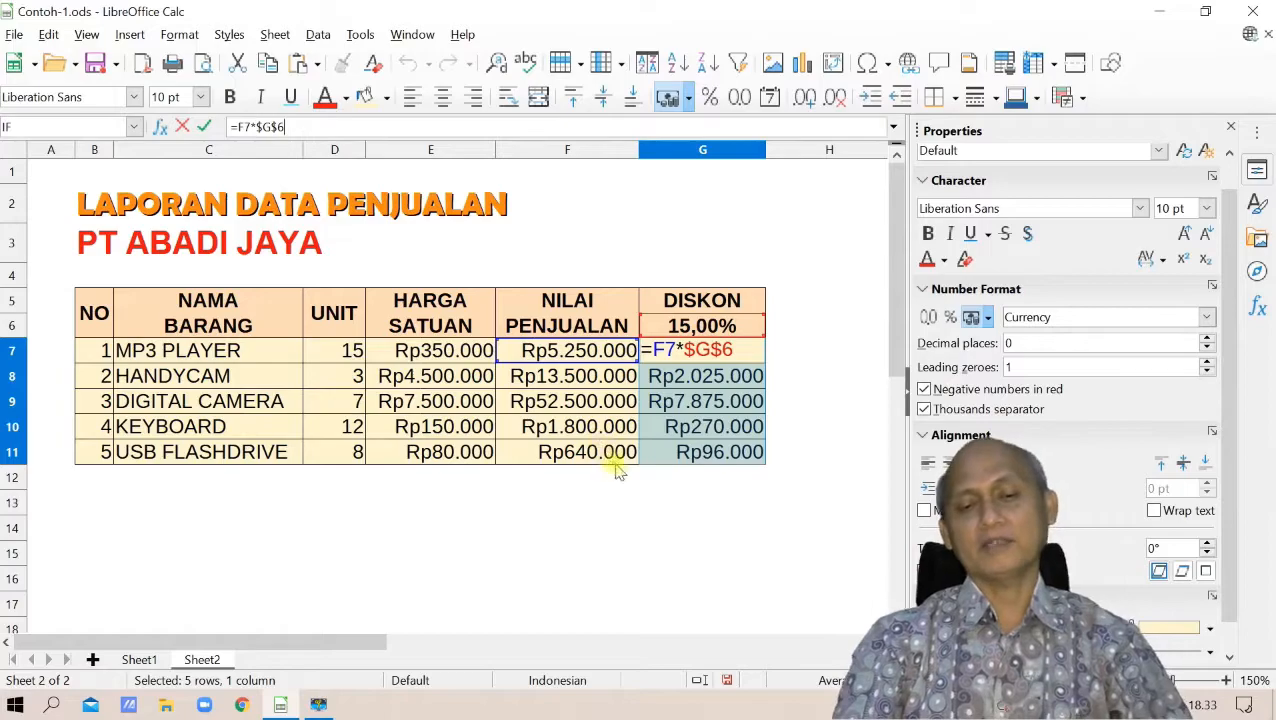
key("Return")
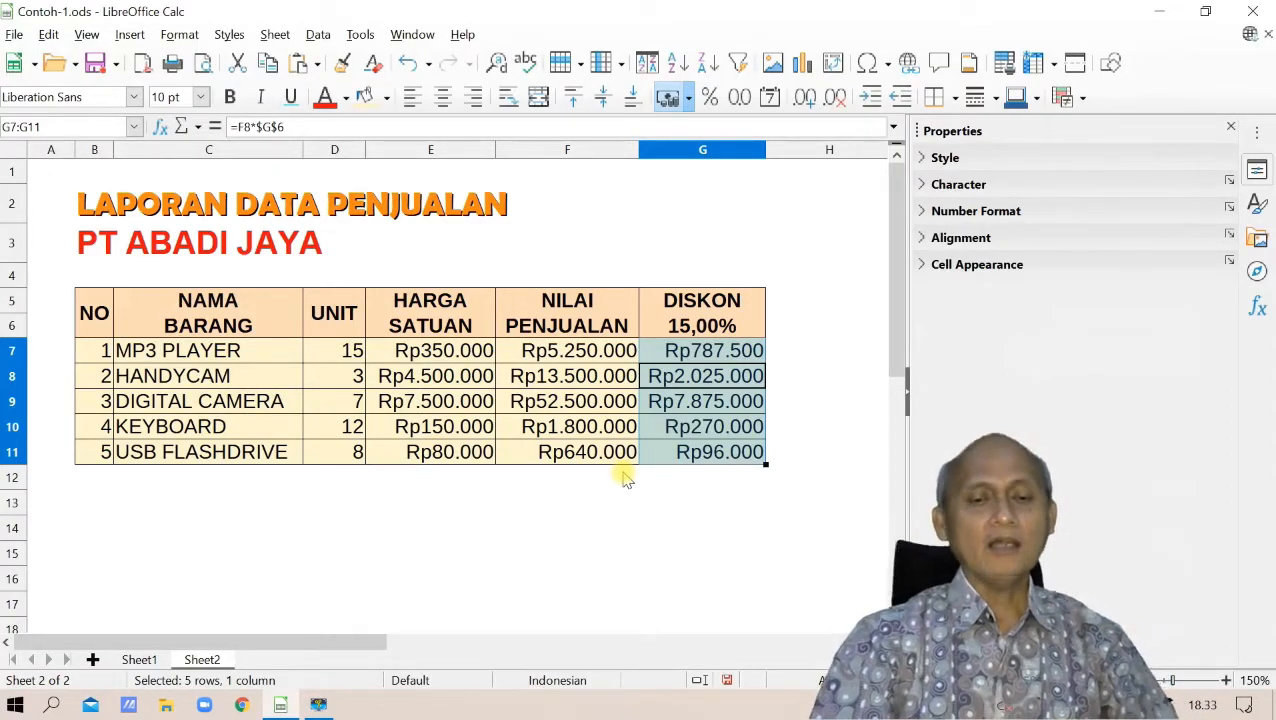
Enter the two-line column heading NILAI in H5 and DIBAYAR in H6, beside the discount column
left_click(815, 303)
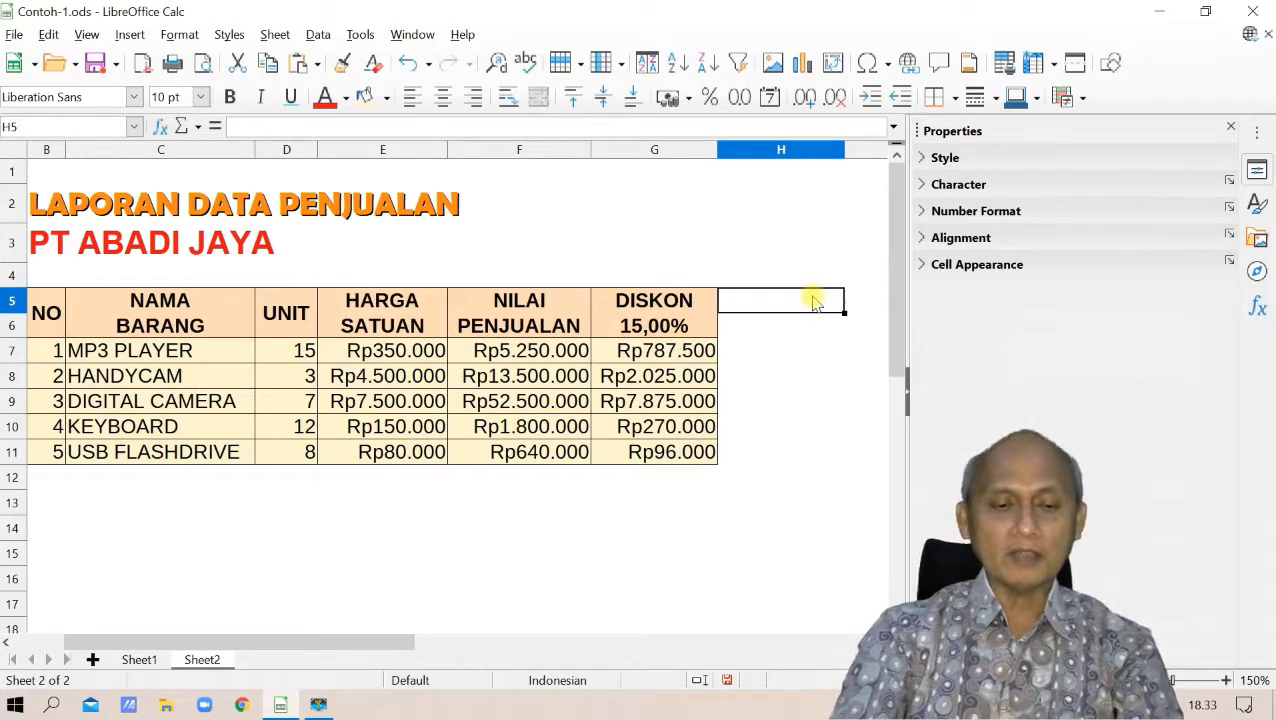
type("NILAI")
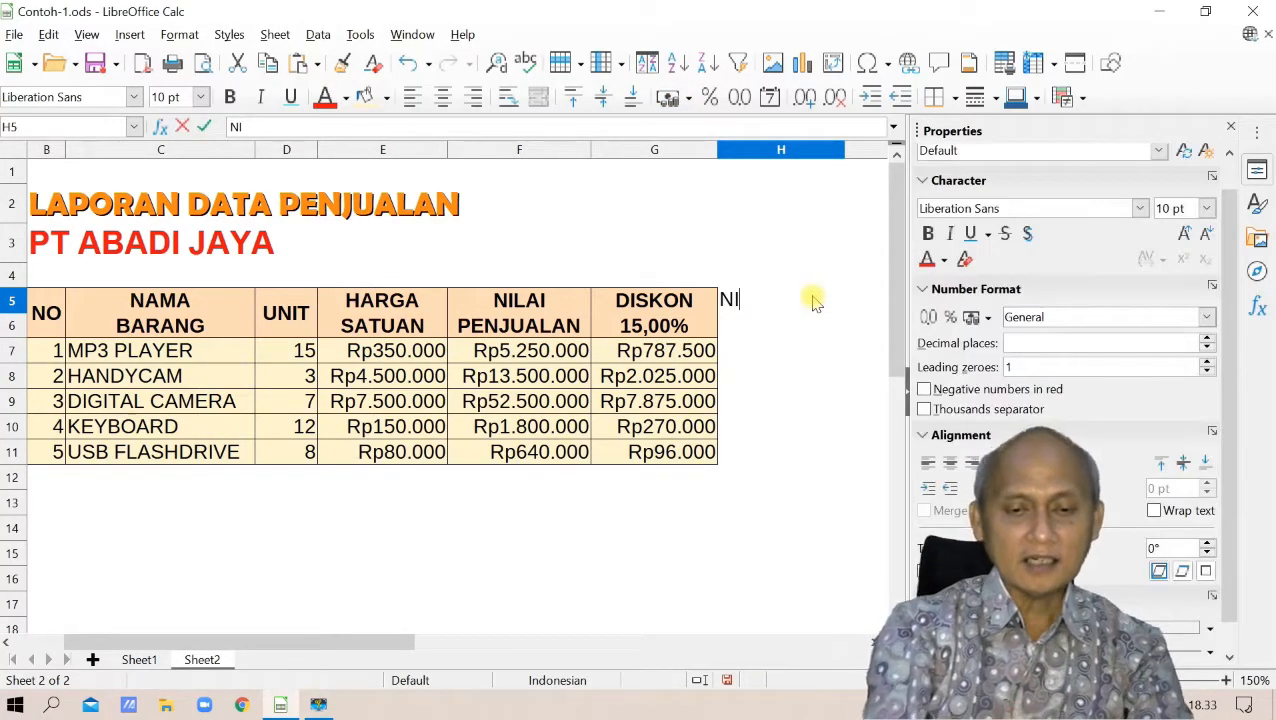
key("Return")
type("DIBAYAR")
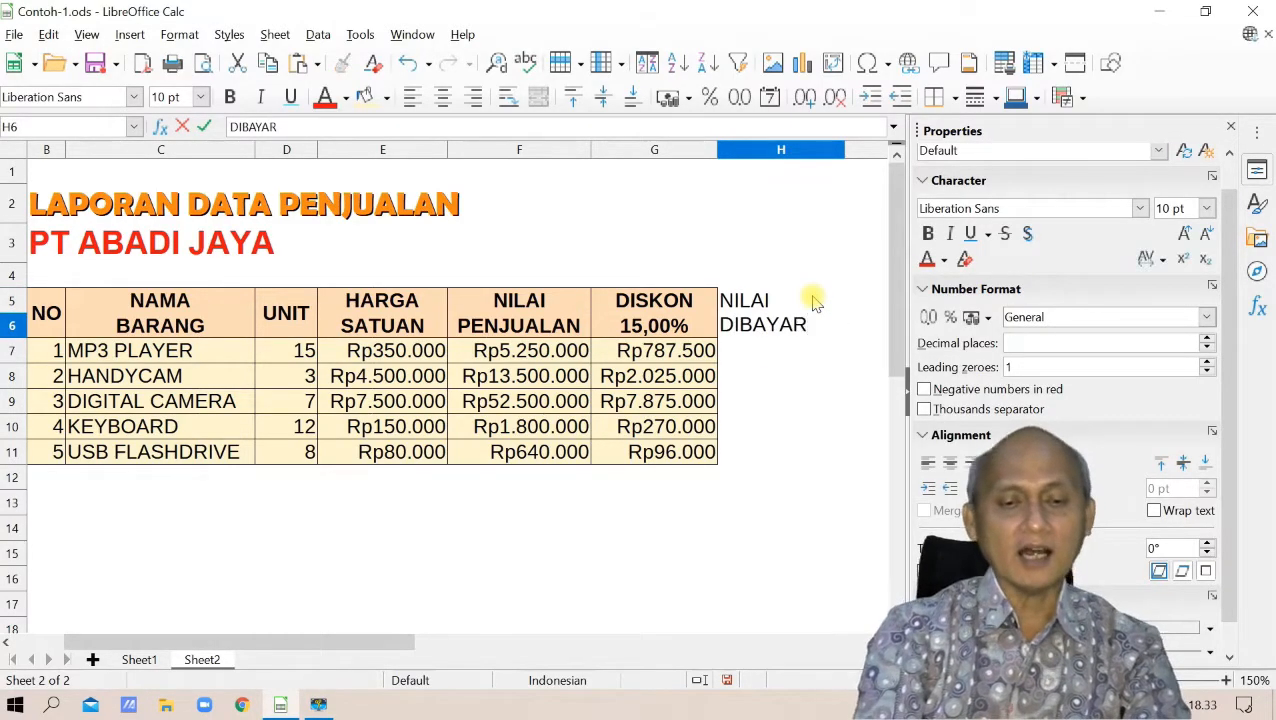
key("Return")
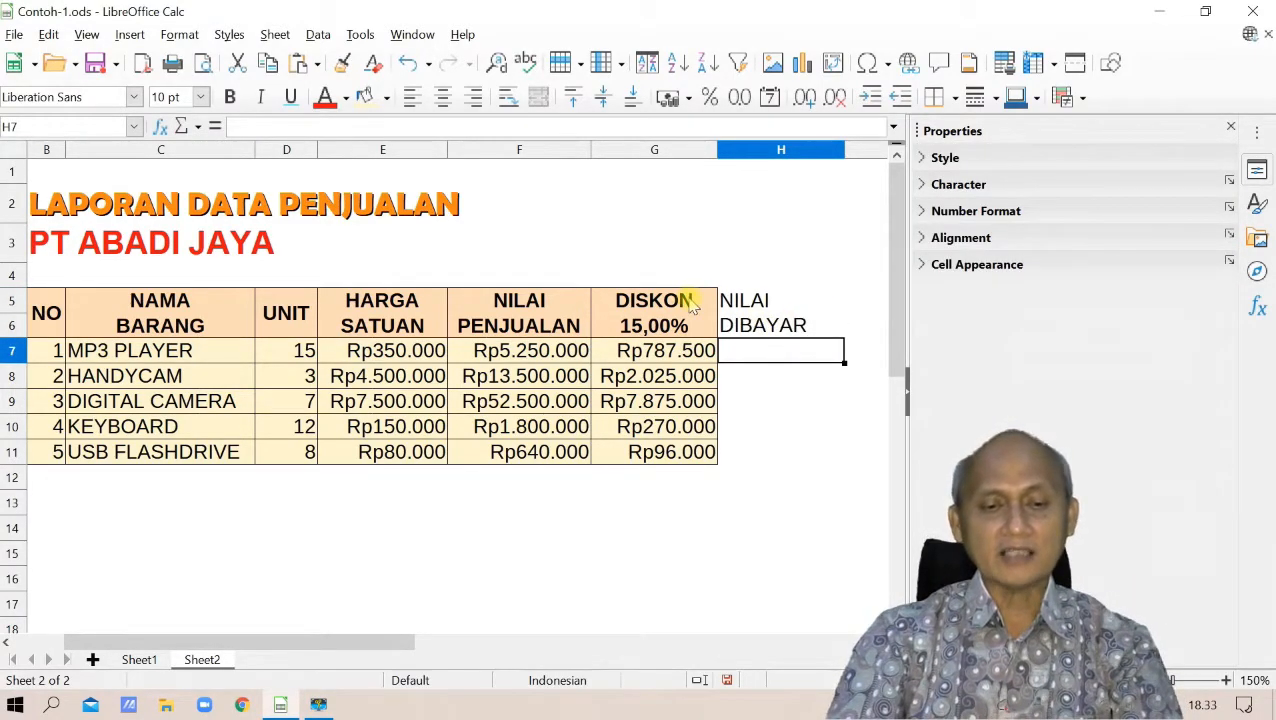
Copy the formatting of the discount column G5:G11 onto the NILAI DIBAYAR column H5:H11
mouse_move(689, 298)
left_mouse_down()
mouse_move(686, 432)
mouse_move(670, 450)
left_mouse_up()
left_click(341, 63)
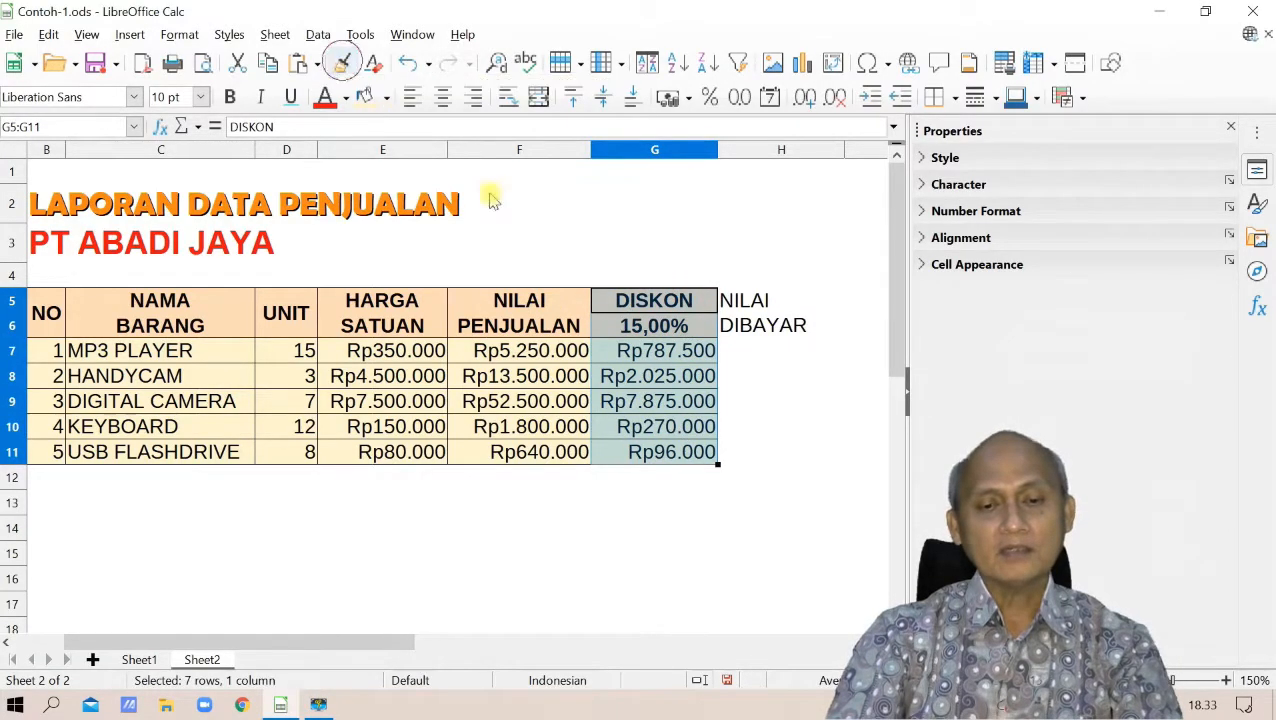
left_click(795, 300)
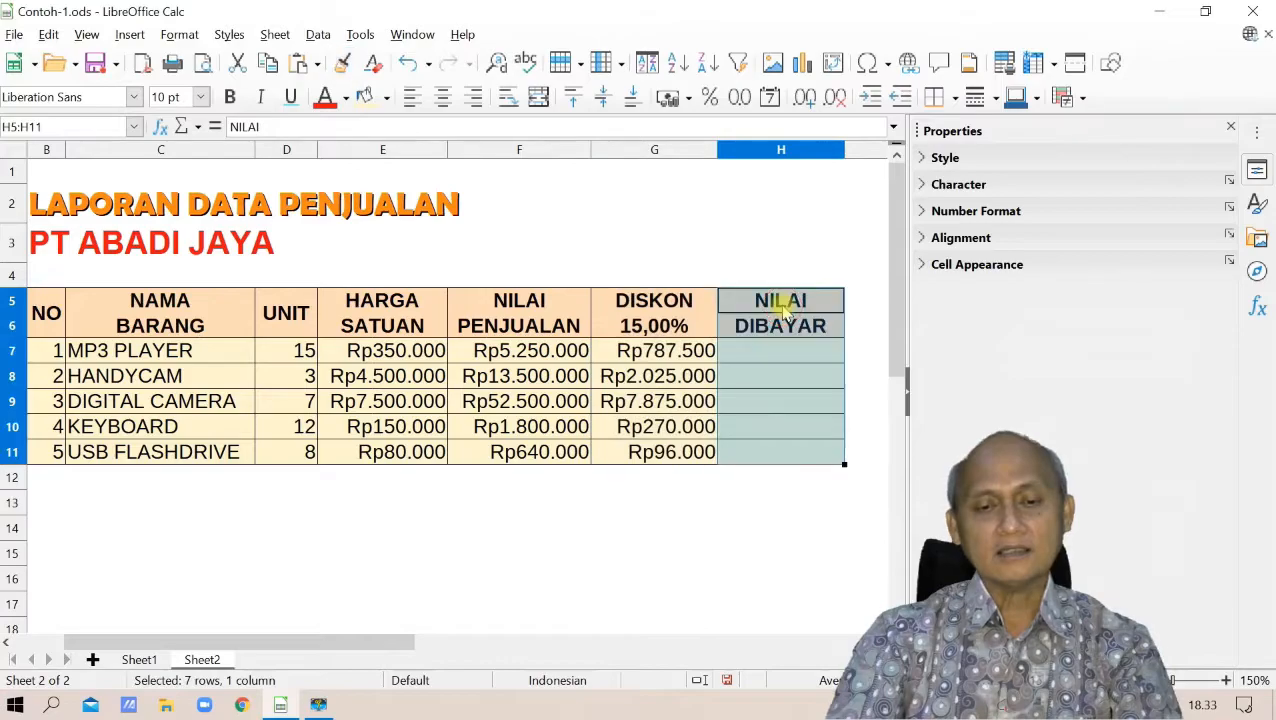
Enter =F7-G7 in H7 to subtract the MP3 PLAYER discount from its sales value
left_click(762, 358)
type("=")
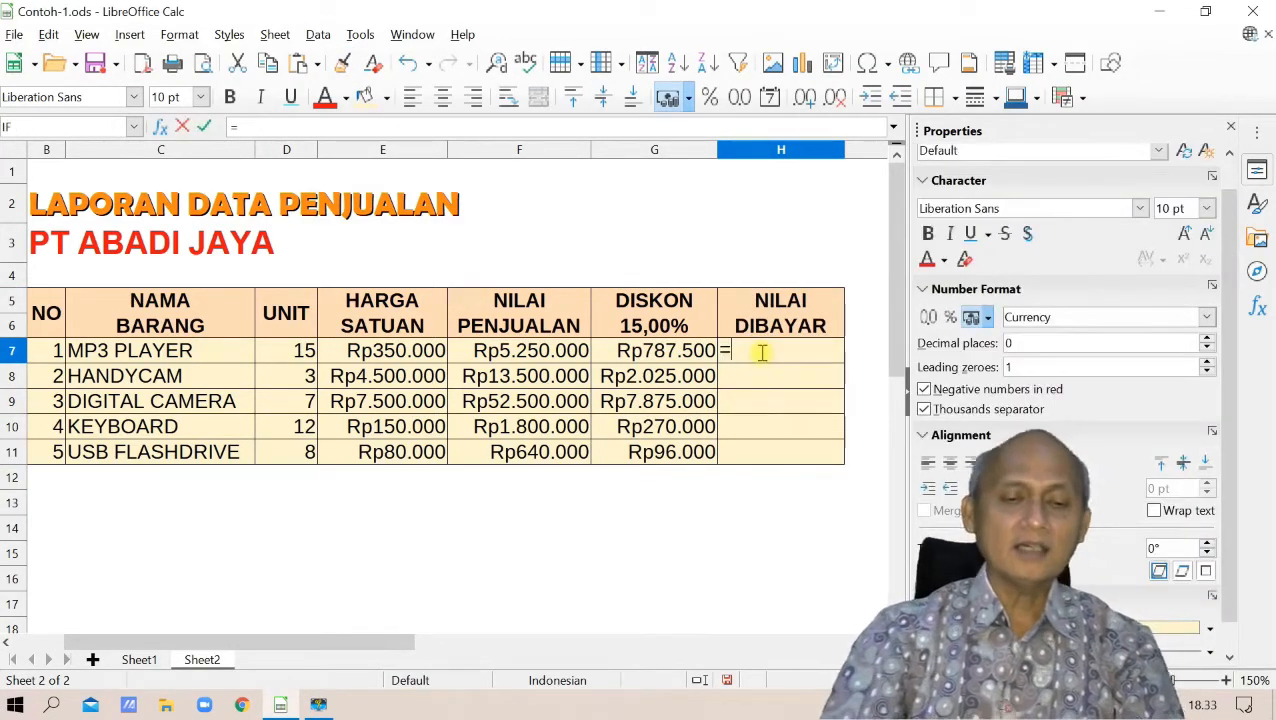
left_click(546, 354)
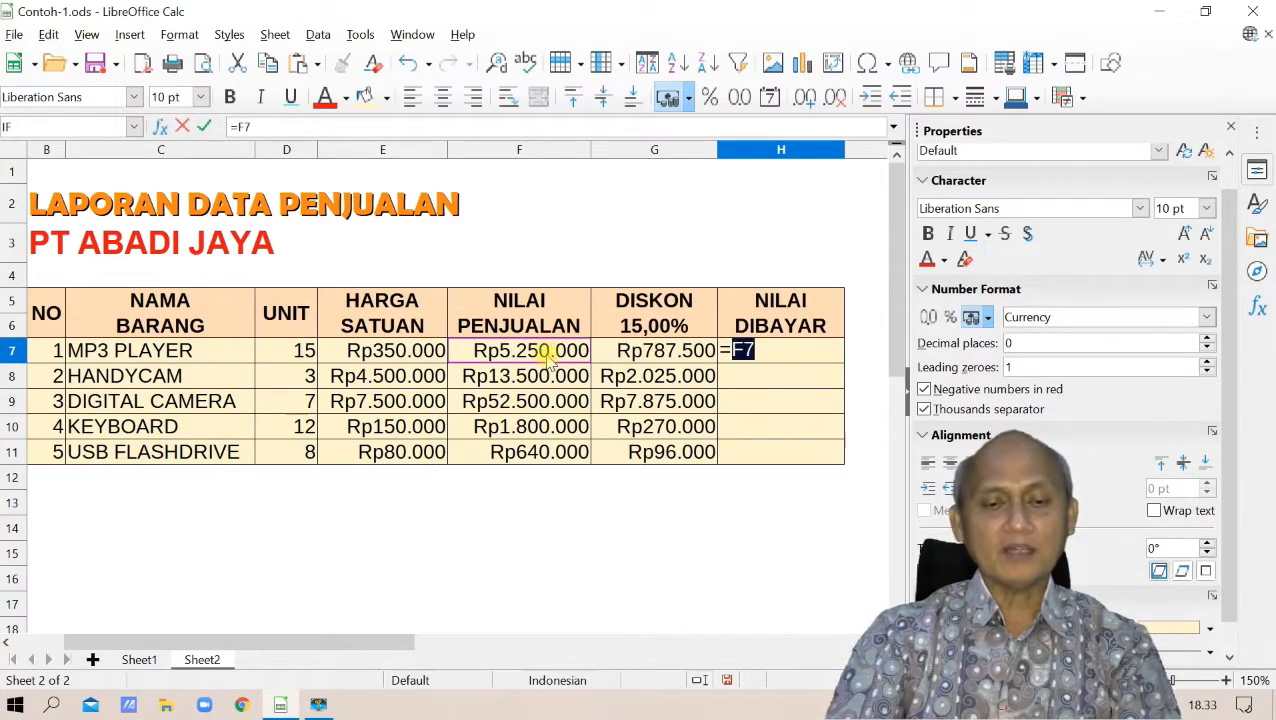
type("-")
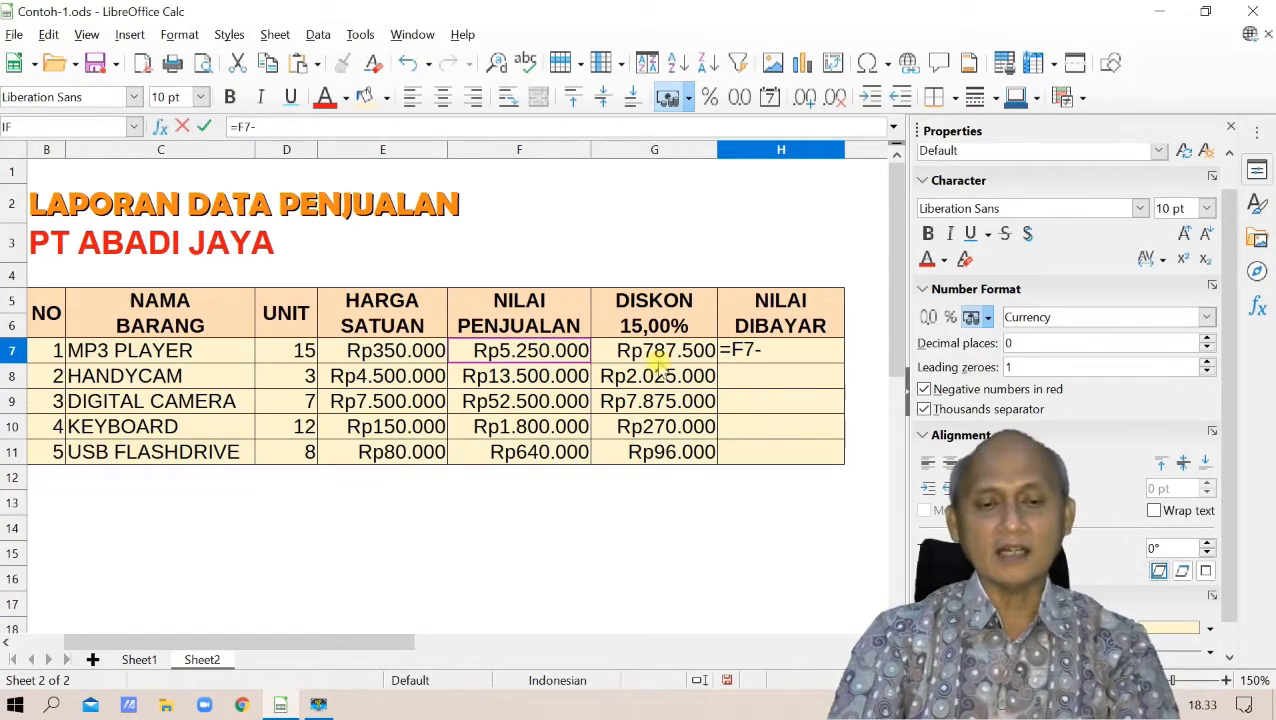
left_click(630, 360)
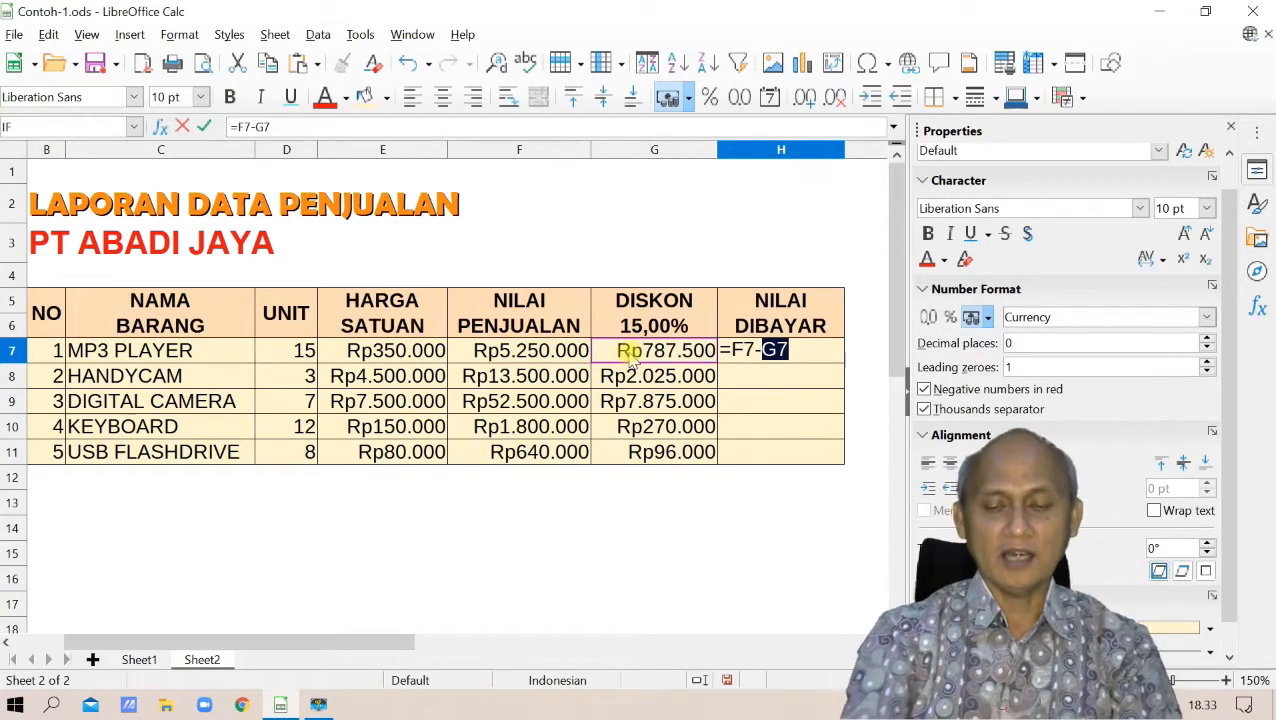
key("Return")
Fill the H7 formula down to H11 and fit column H's width to its contents
left_click(780, 350)
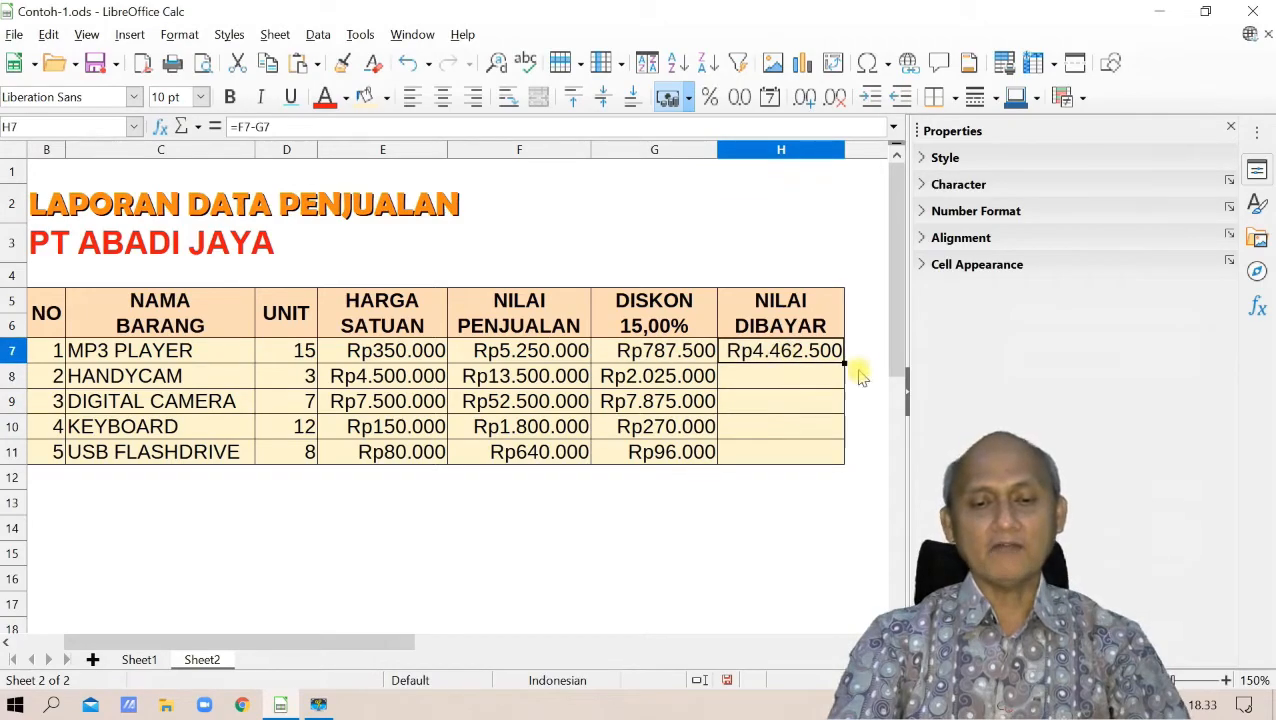
left_click_drag(832, 410, 828, 457)
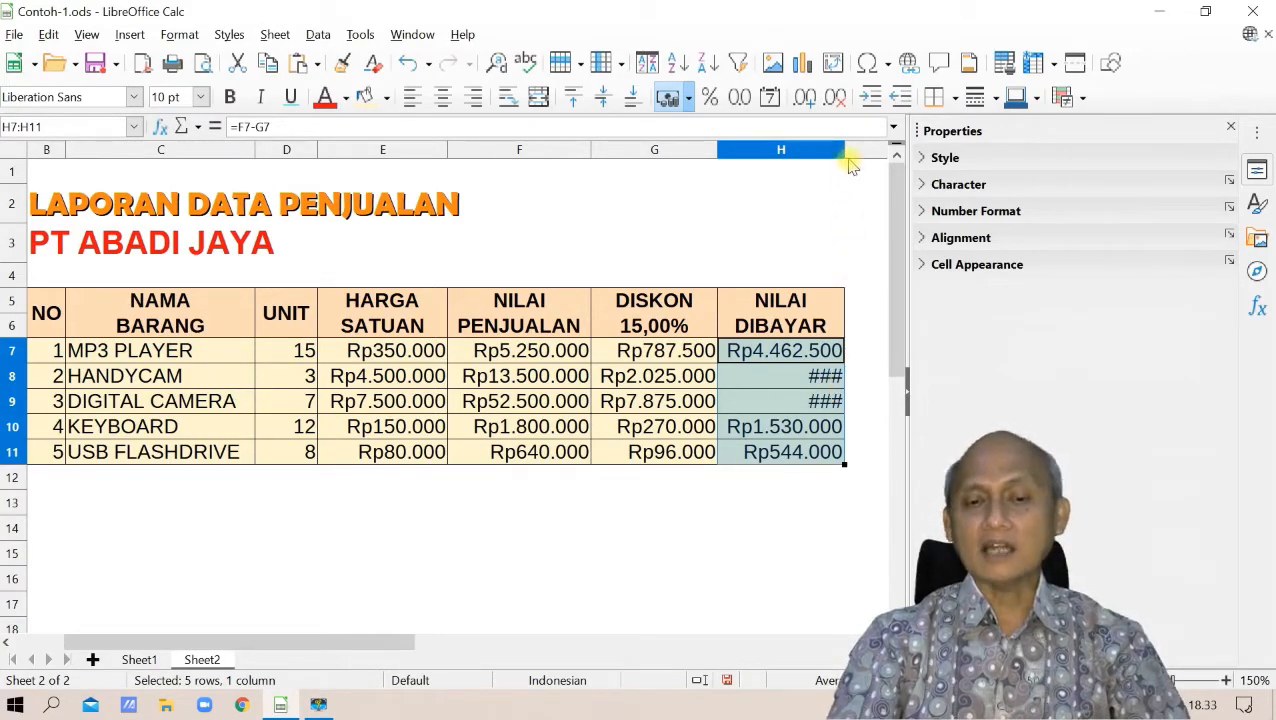
double_click(843, 151)
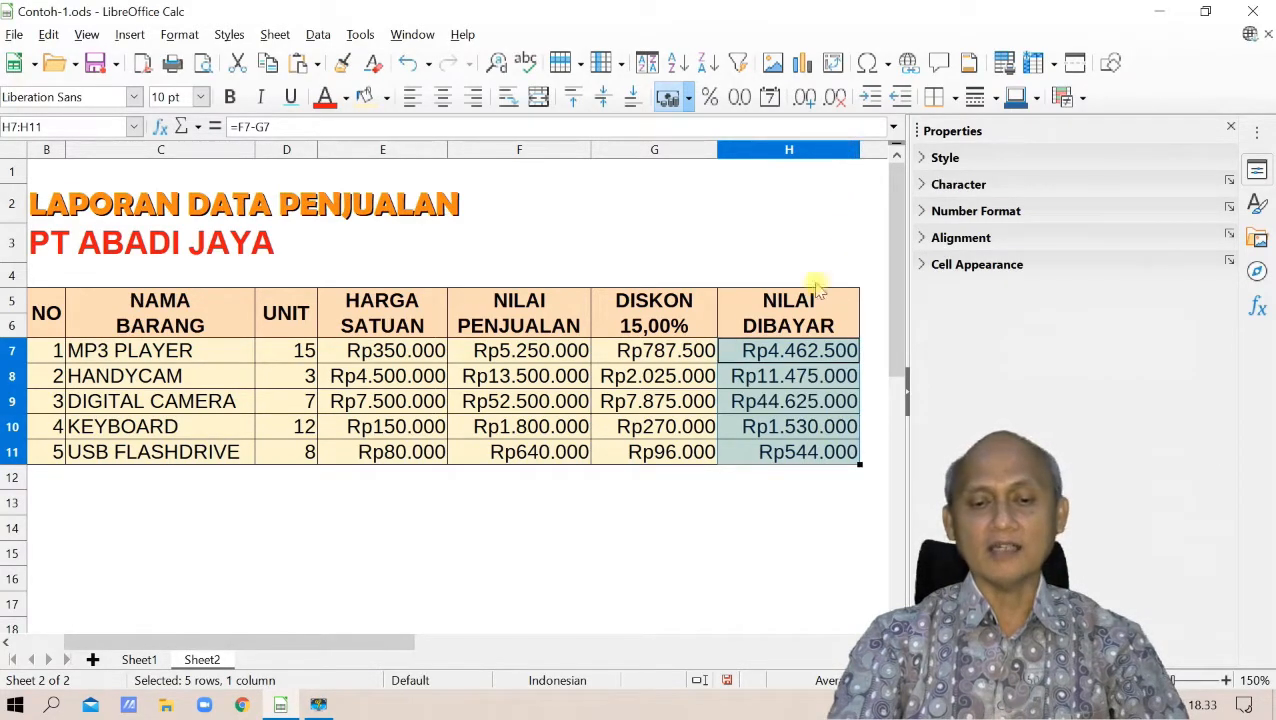
left_click(740, 553)
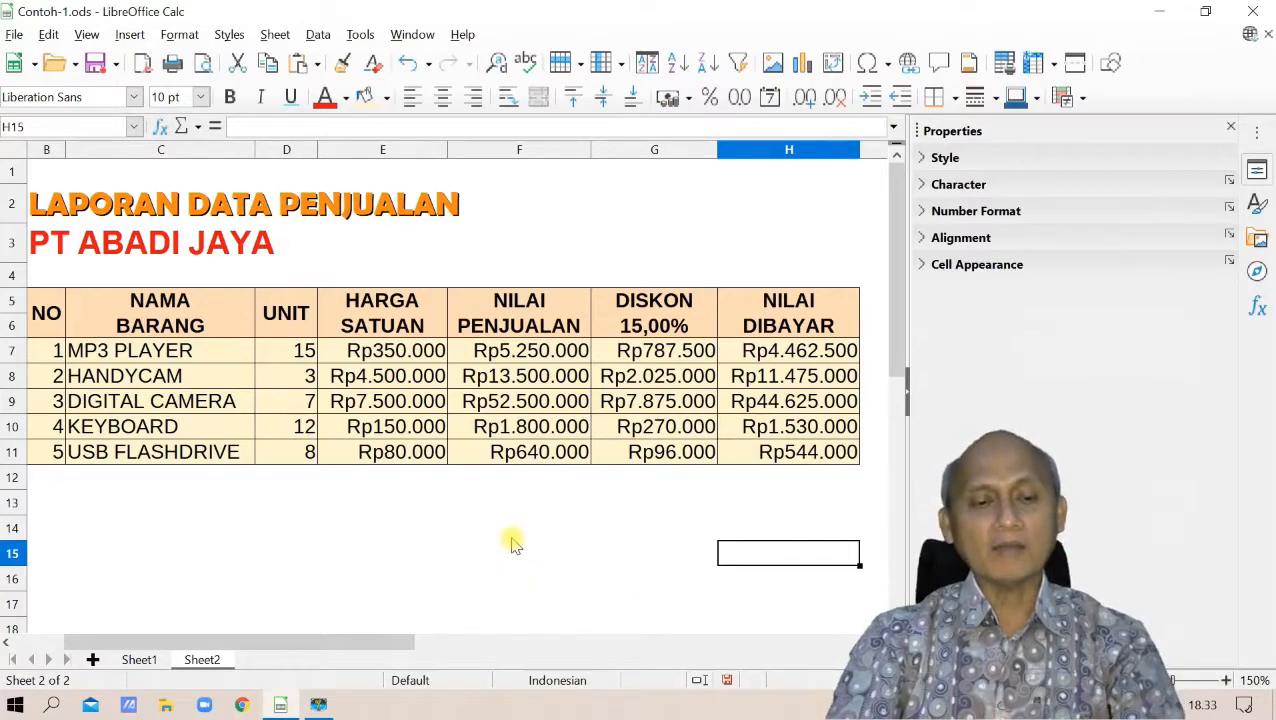
Narrow the empty column A so the whole sales table fits in view
scroll(512, 543, "down", 1)
scroll(512, 543, "up", 1)
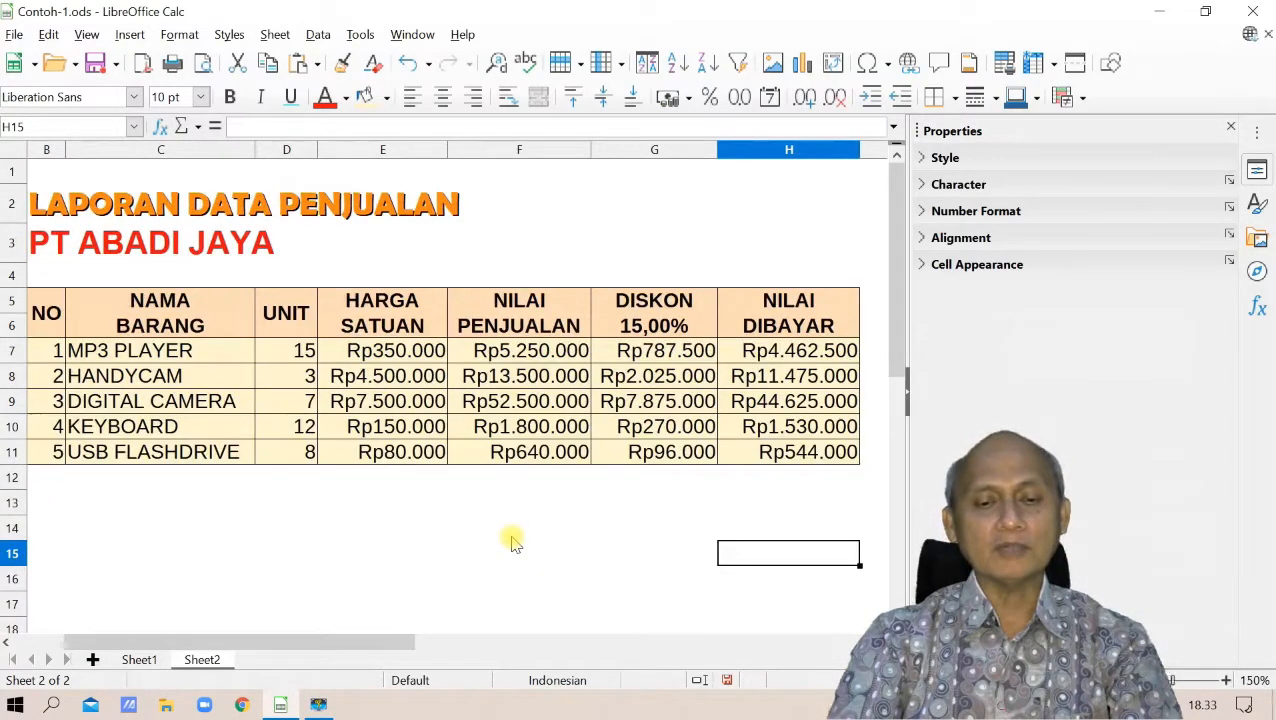
left_click_drag(365, 640, 357, 645)
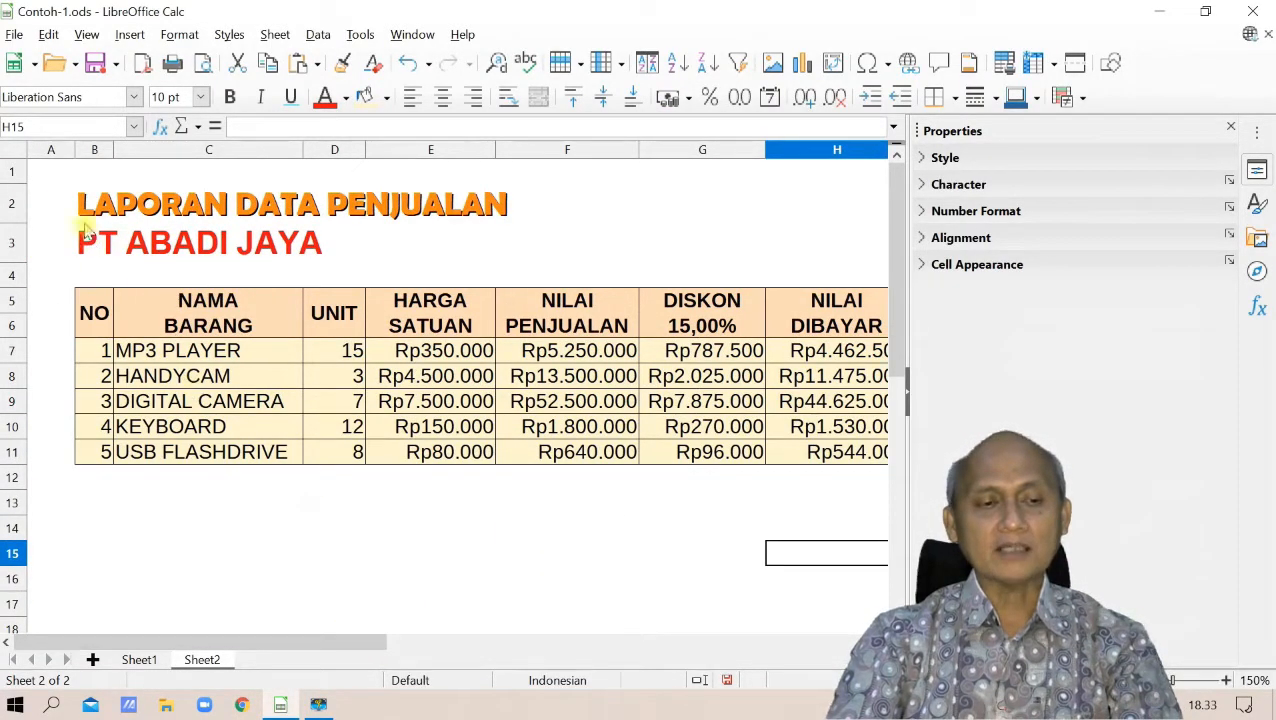
left_click_drag(76, 149, 46, 150)
left_click(222, 521)
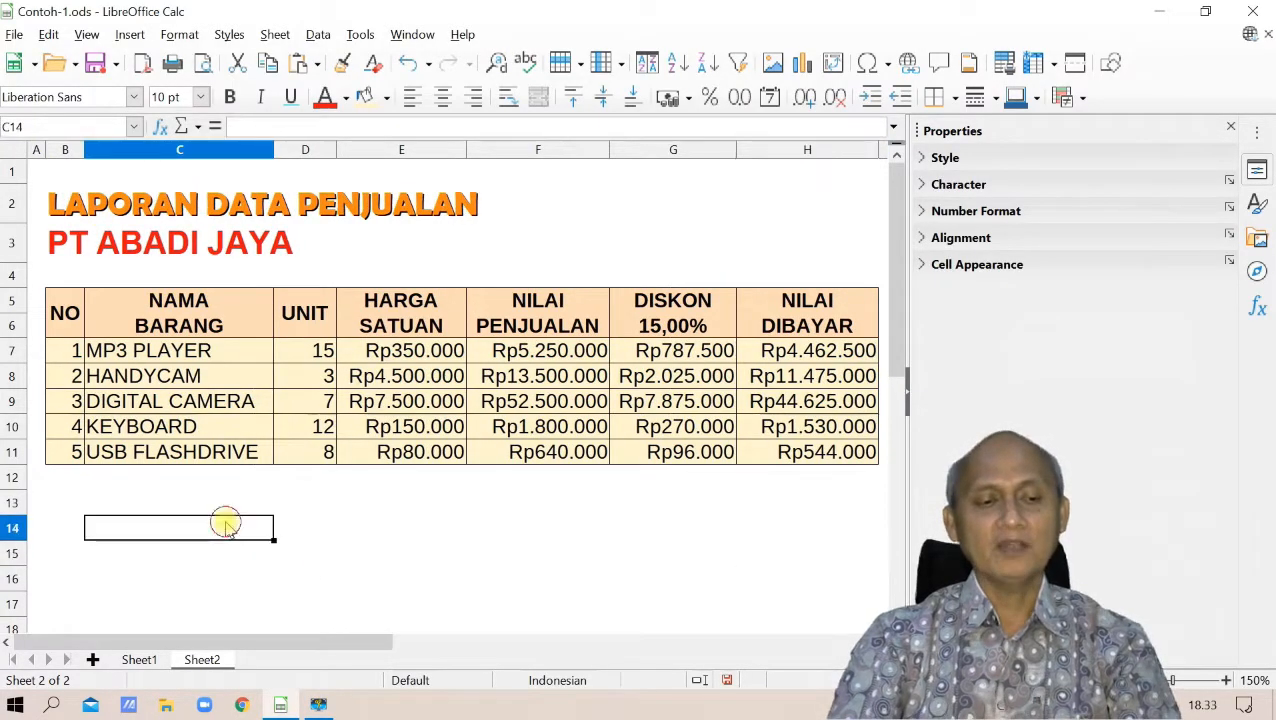
Enter the label JUMLAH in B12, directly below the last item row
left_click(140, 505)
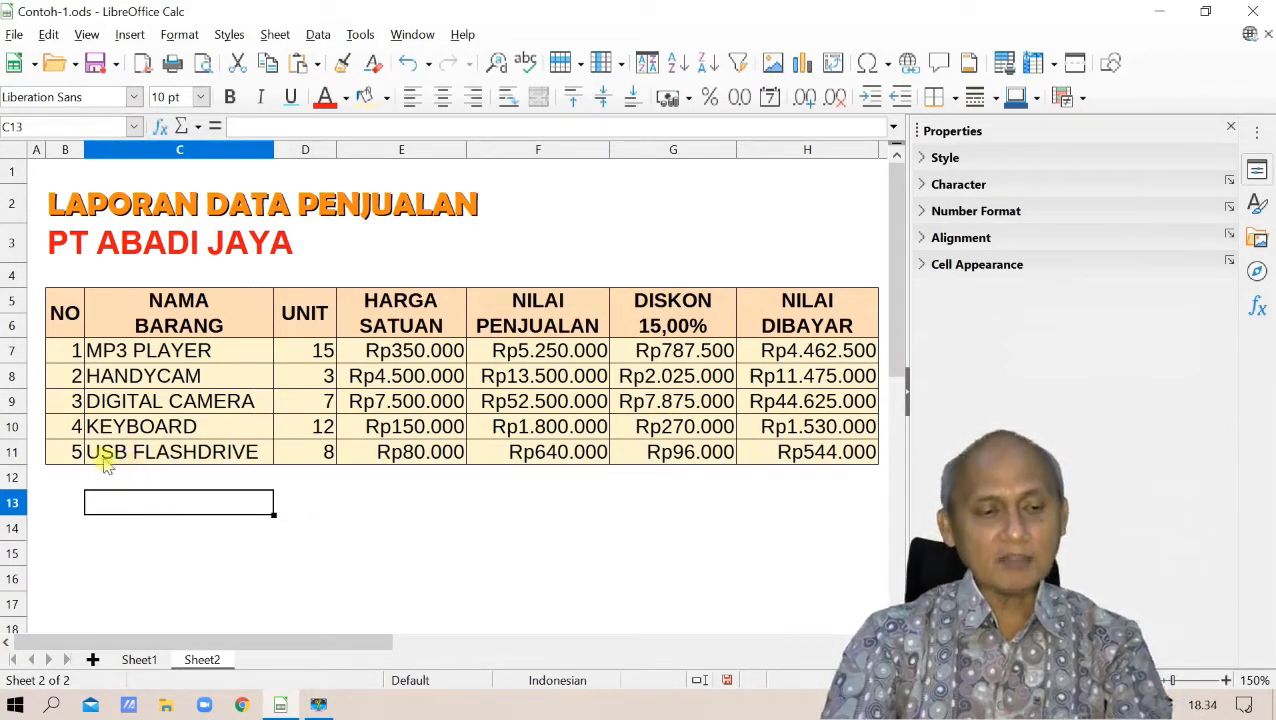
left_click(62, 477)
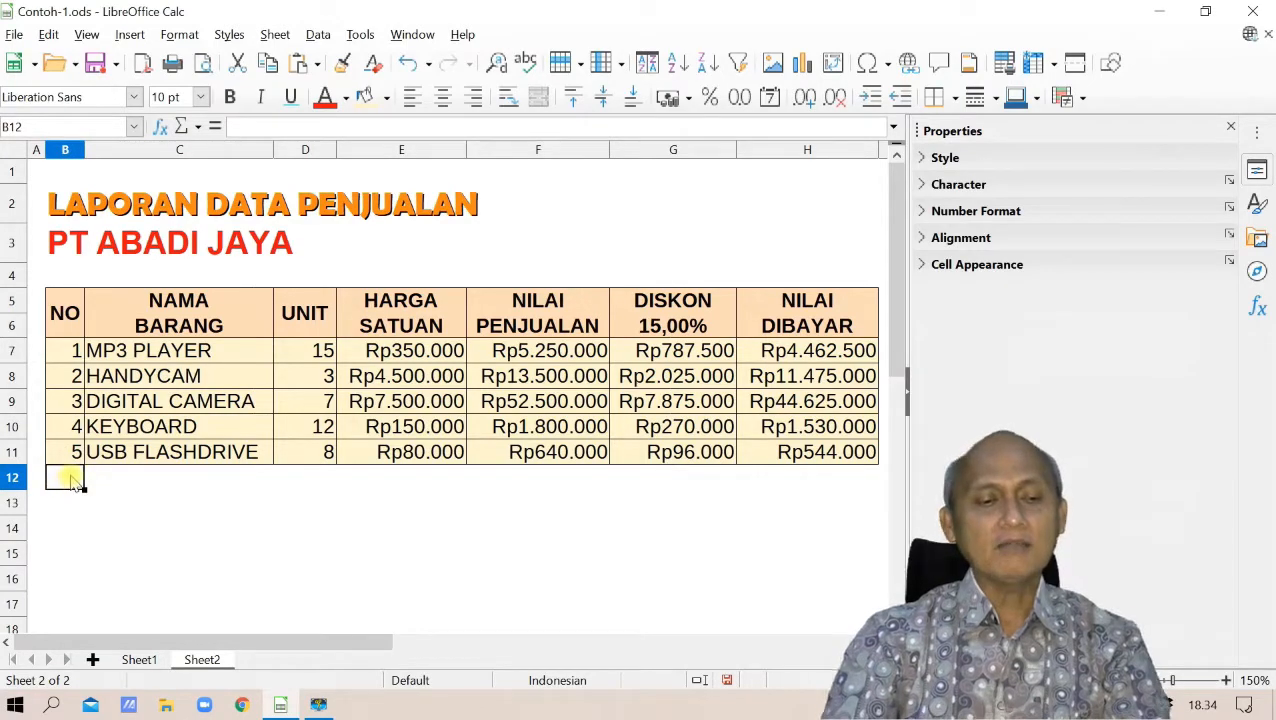
type("JUMALAH")
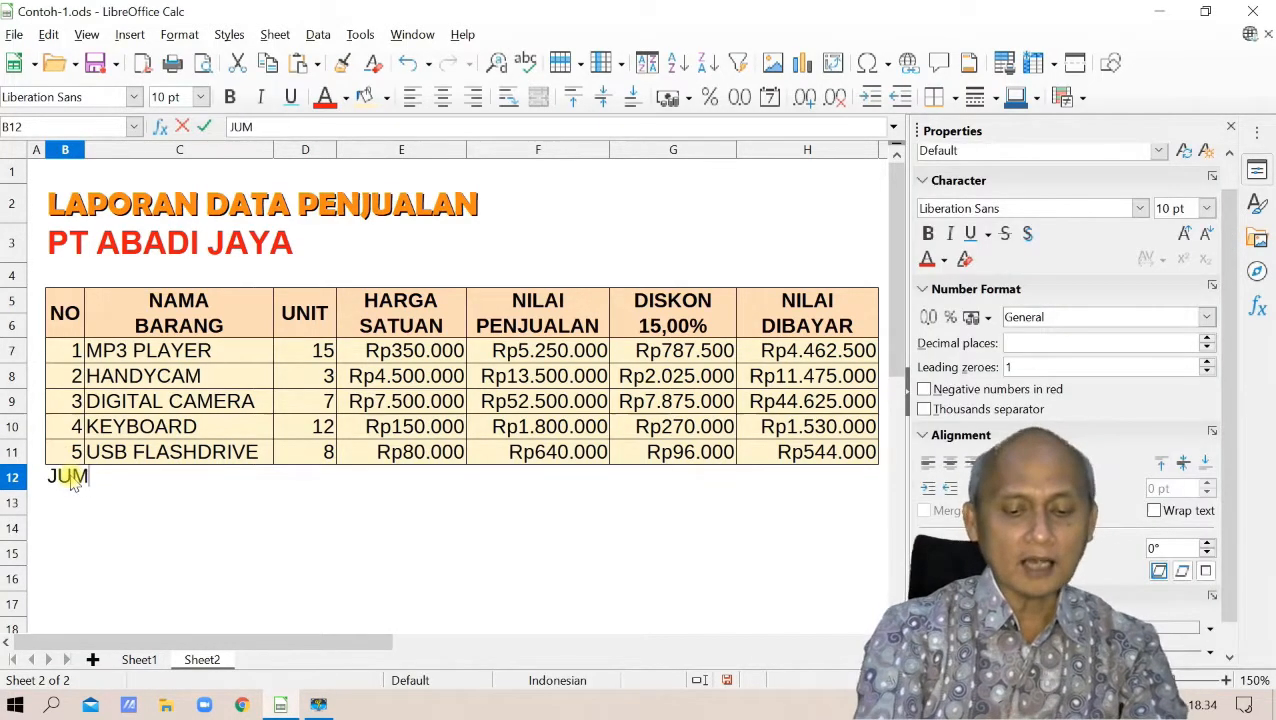
key("BackSpace")
key("BackSpace")
key("BackSpace")
key("BackSpace")
type("LAH")
key("Return")
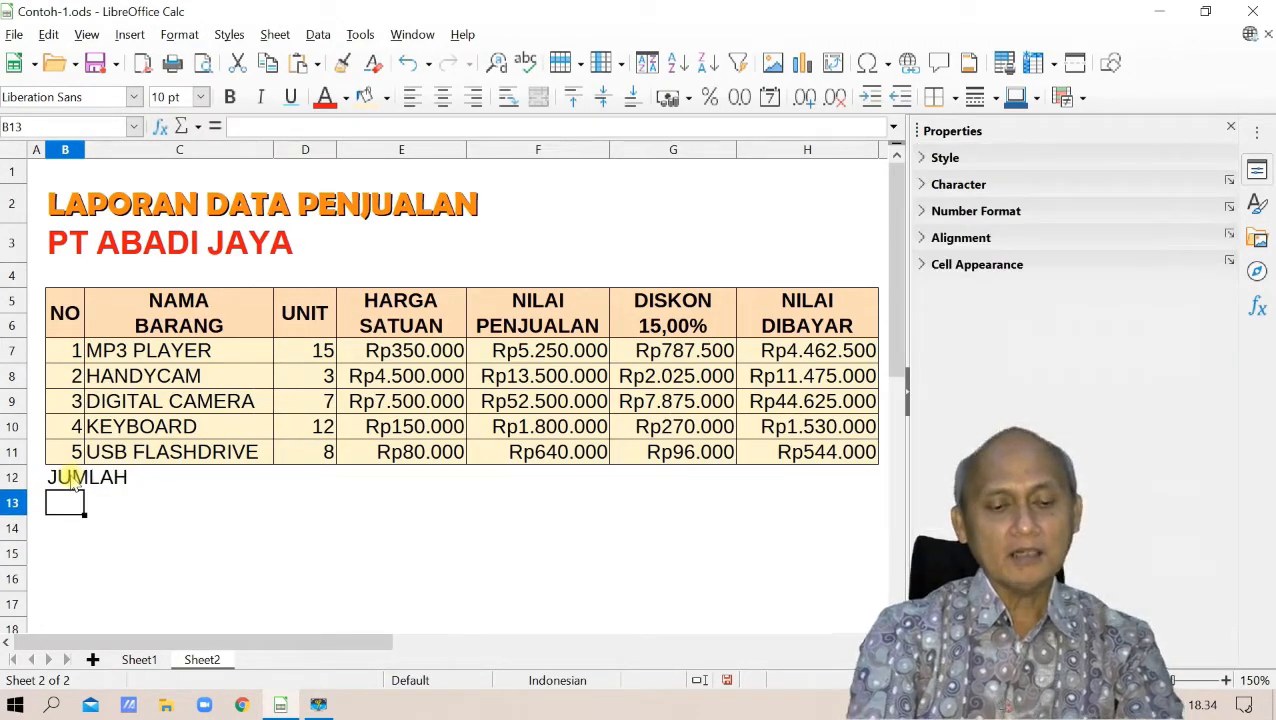
Enter the labels RATA-RATA in B13 and NILAI TERTINGGI in B14
type("RA")
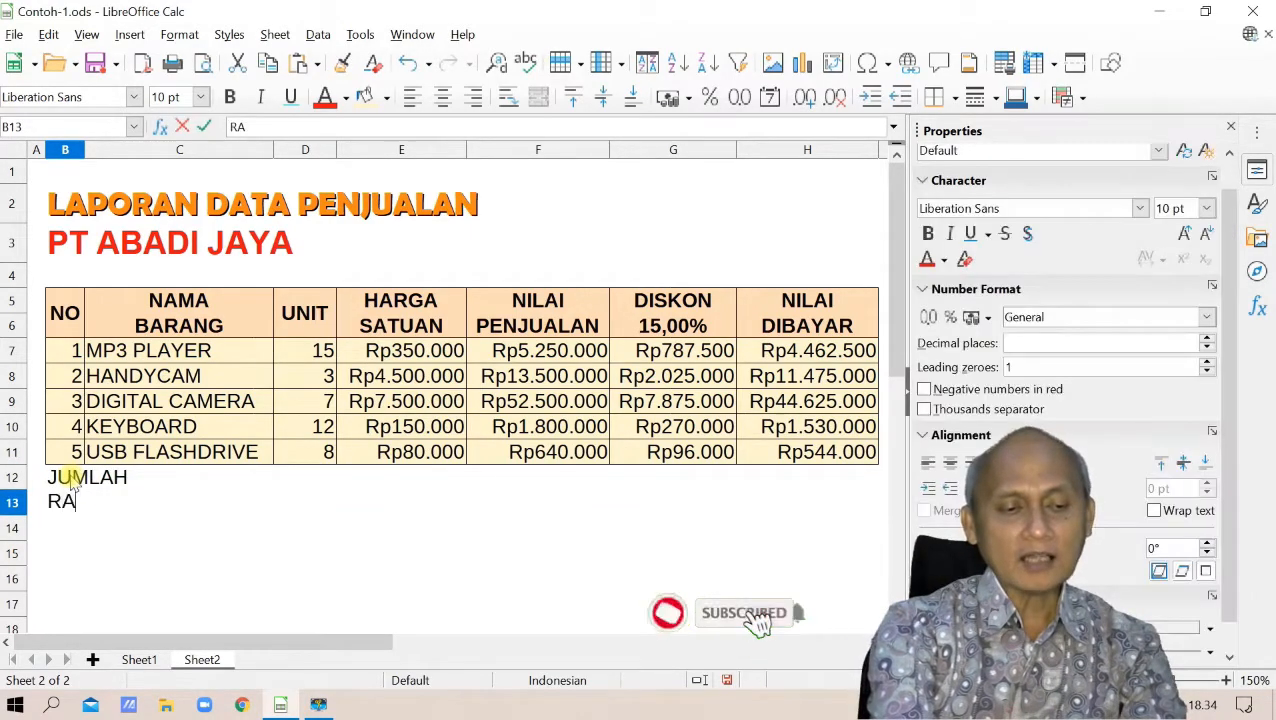
type("TA-RATA")
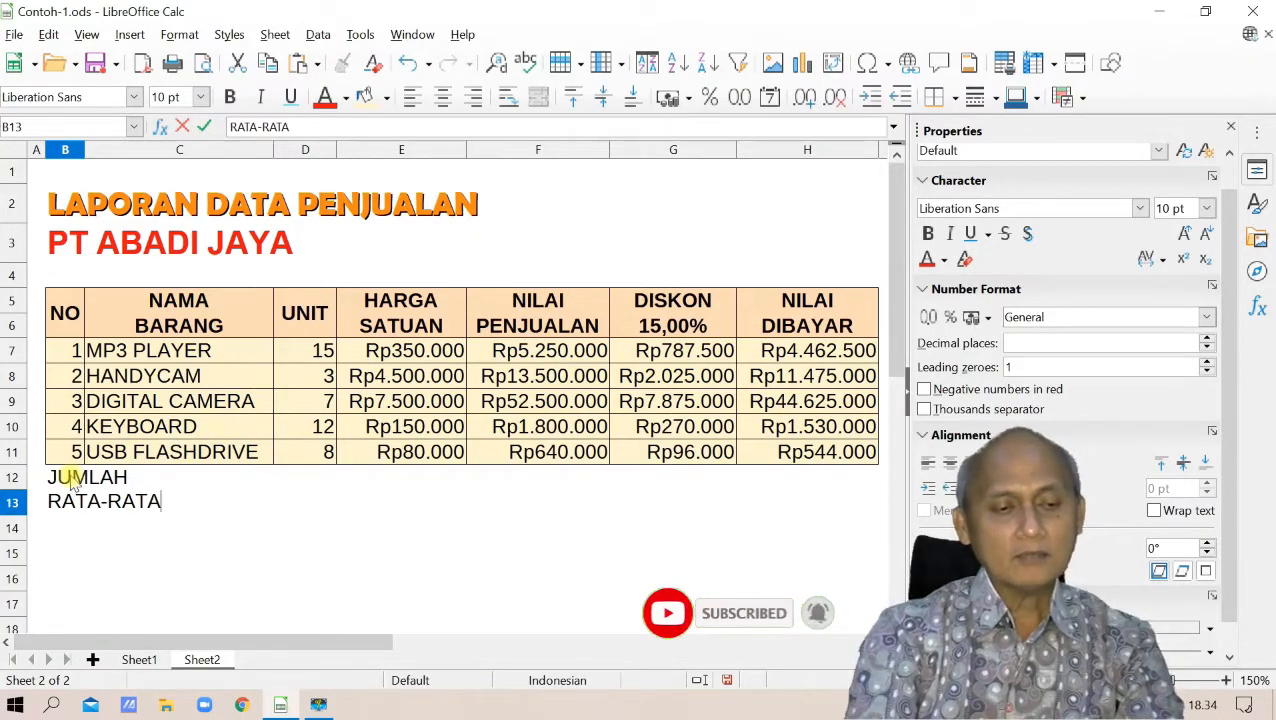
key("Return")
type("NIL")
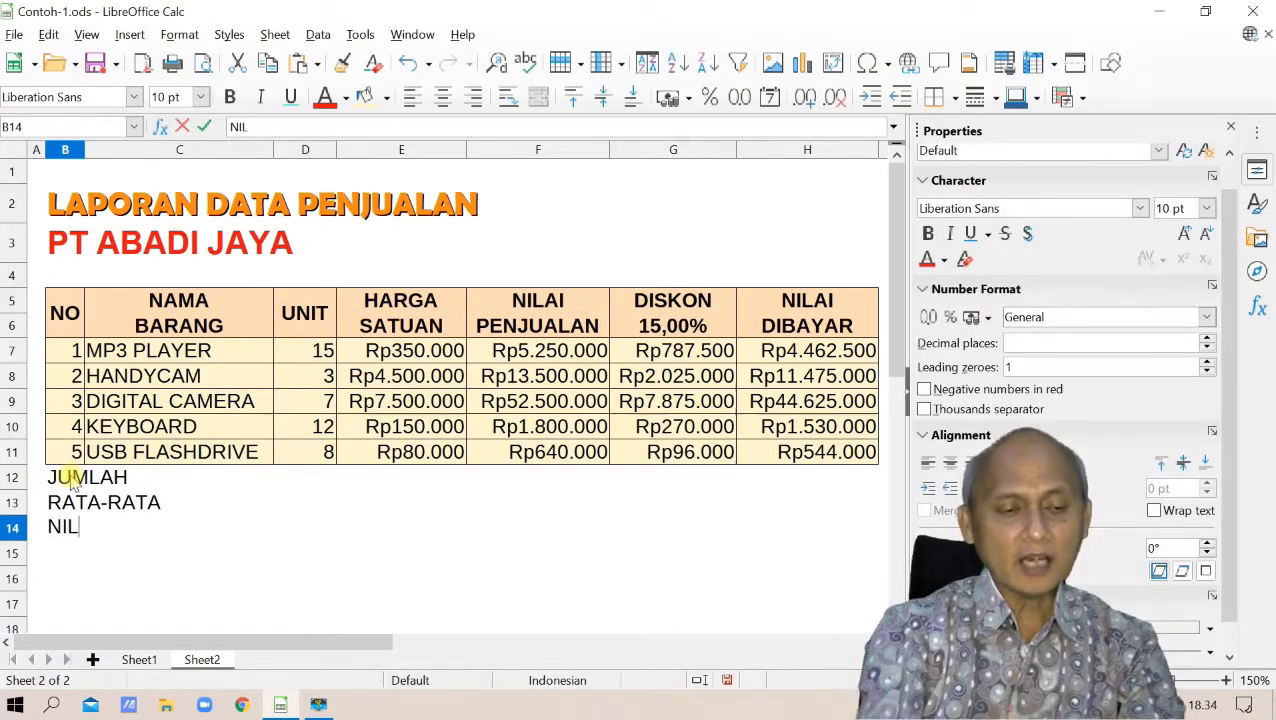
type("AI TERTIN")
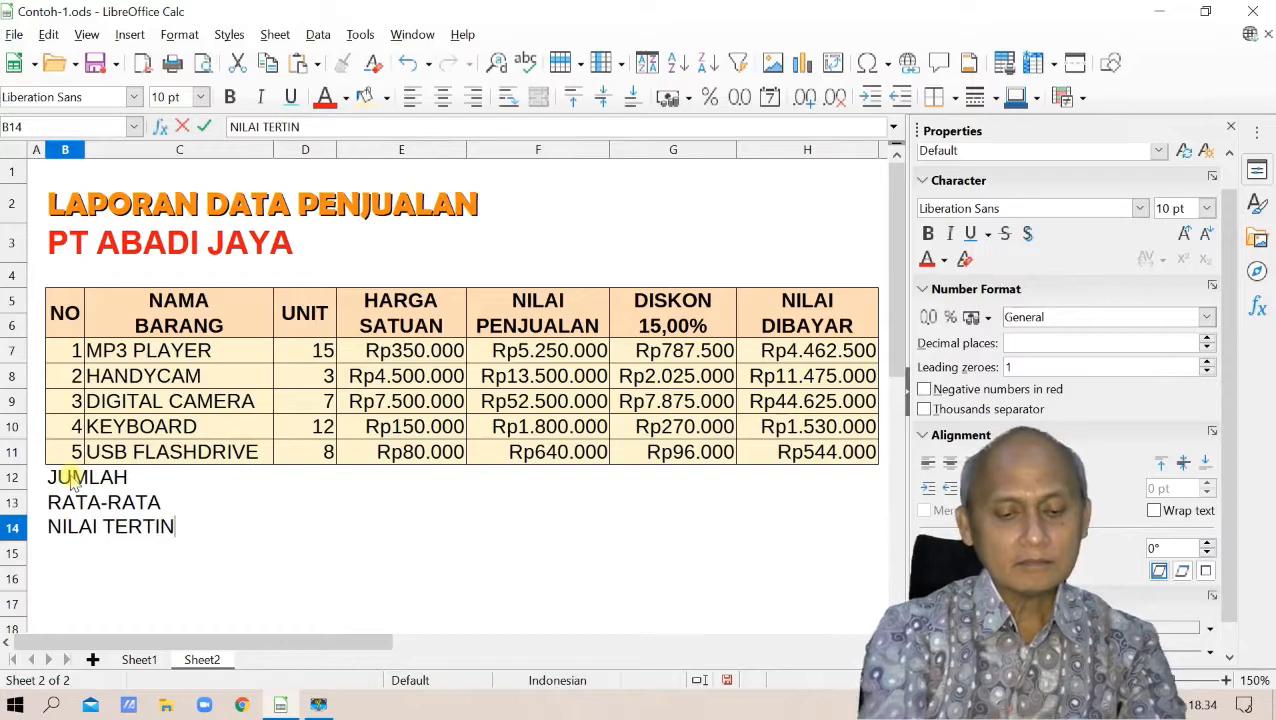
type("GGI")
key("Return")
Enter the label NILAI TERENDAH in B15
type("N")
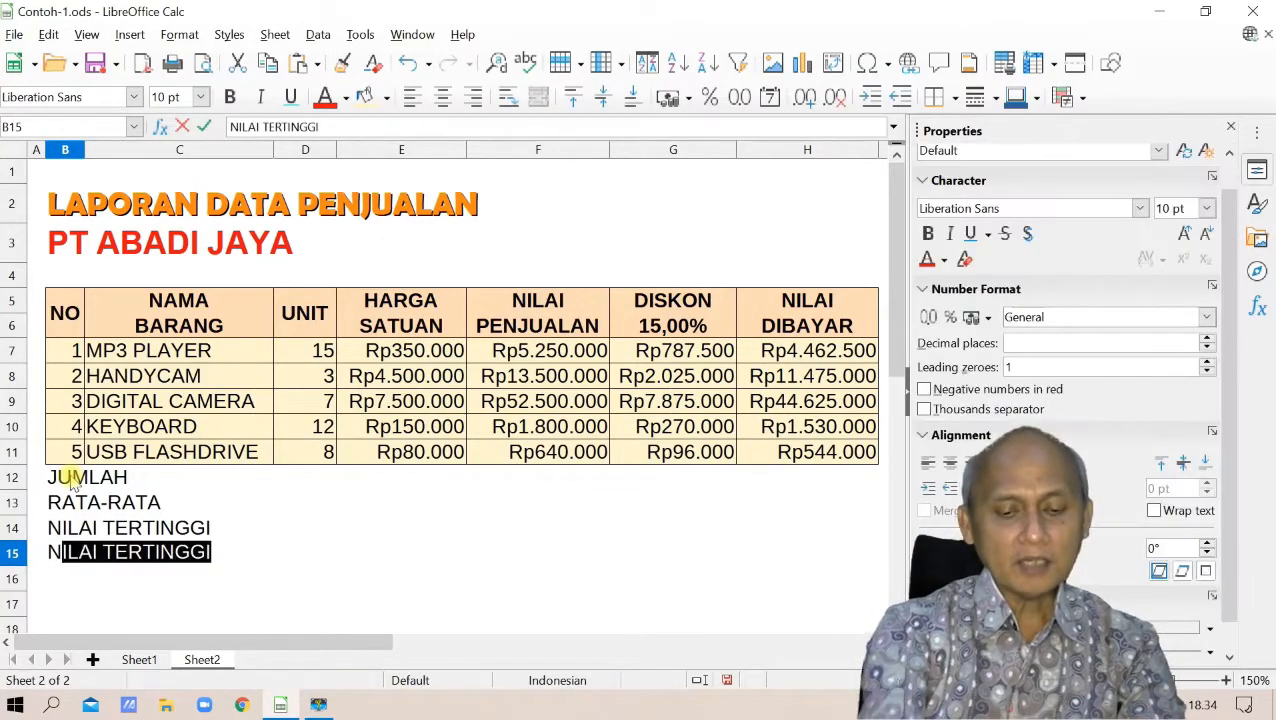
type("ILAI TER")
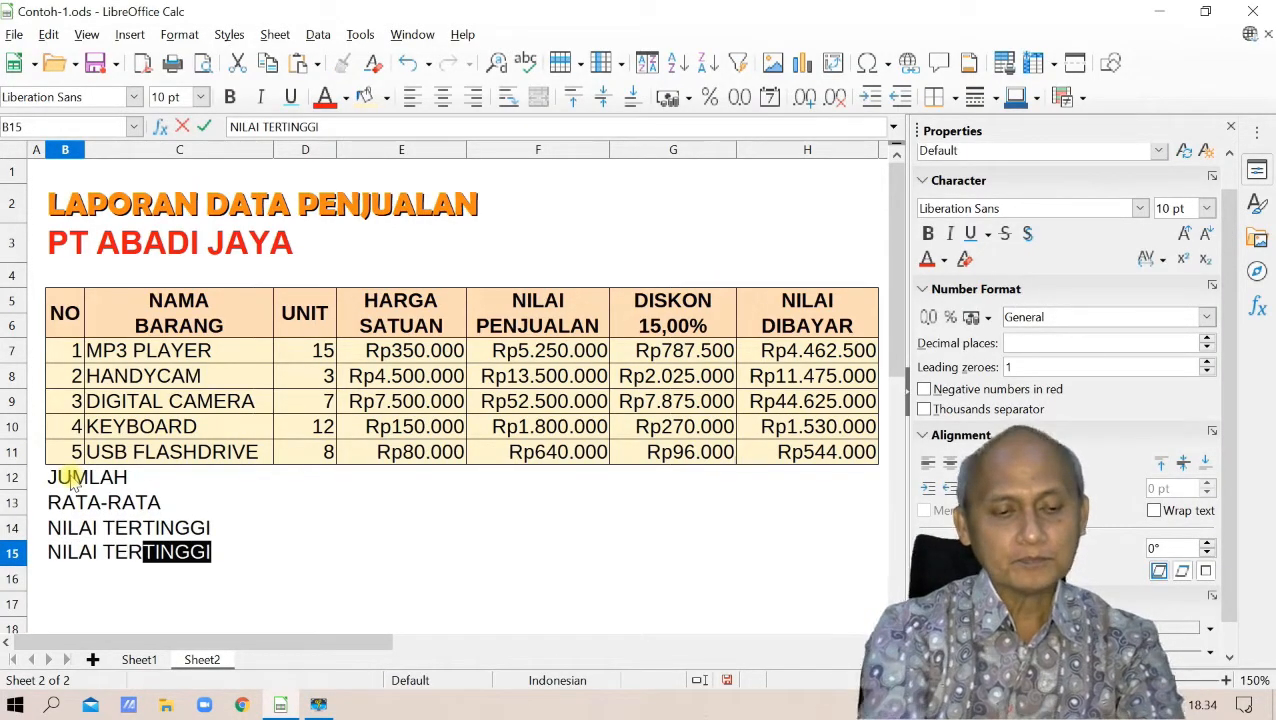
type("END")
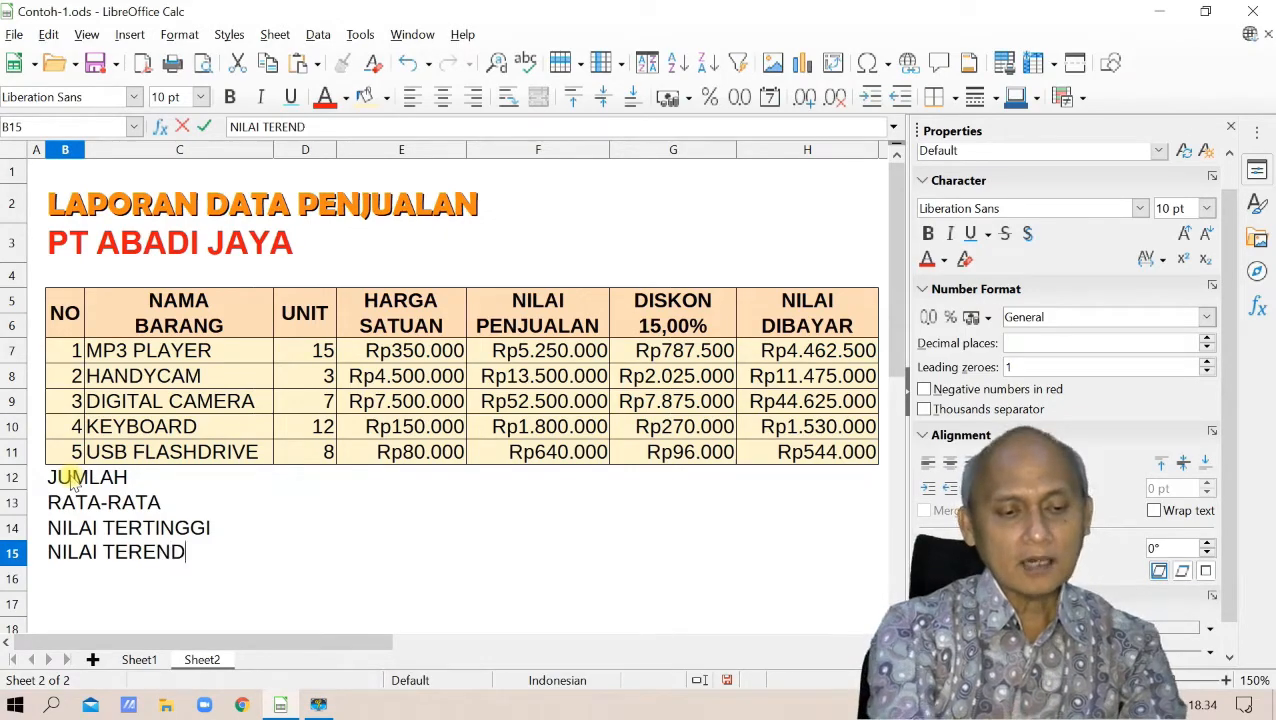
type("AH")
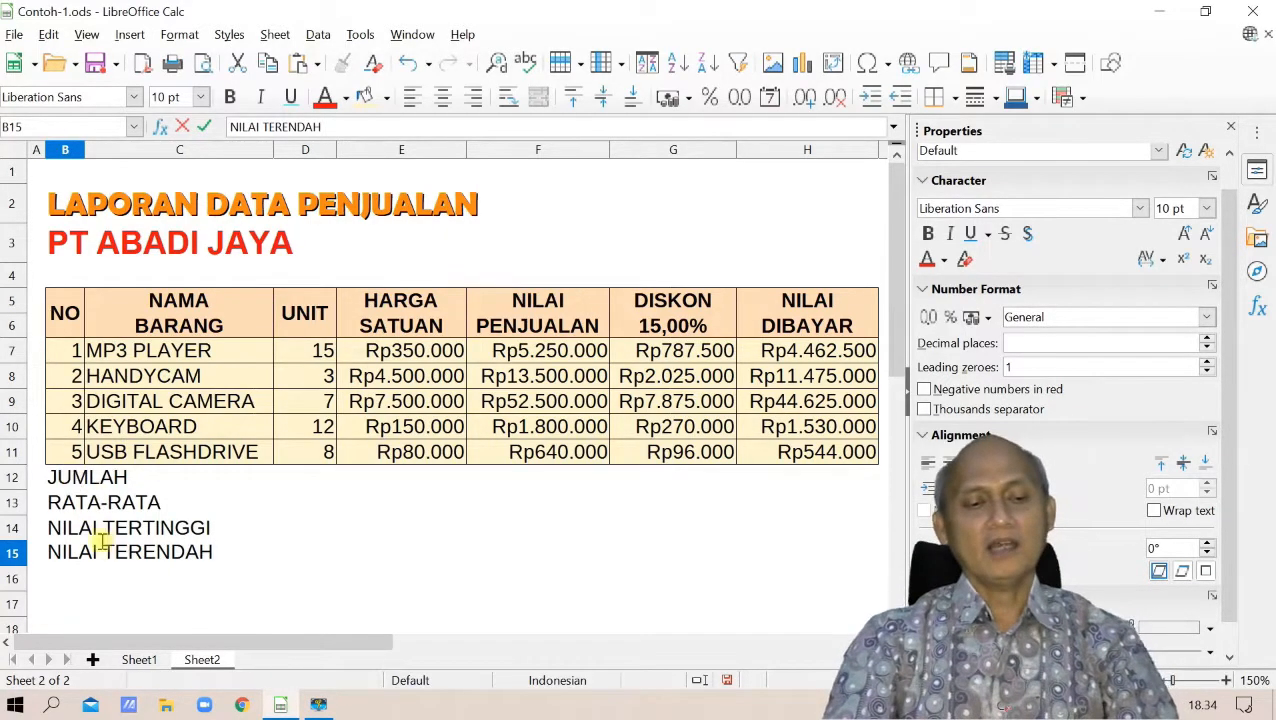
left_click(250, 576)
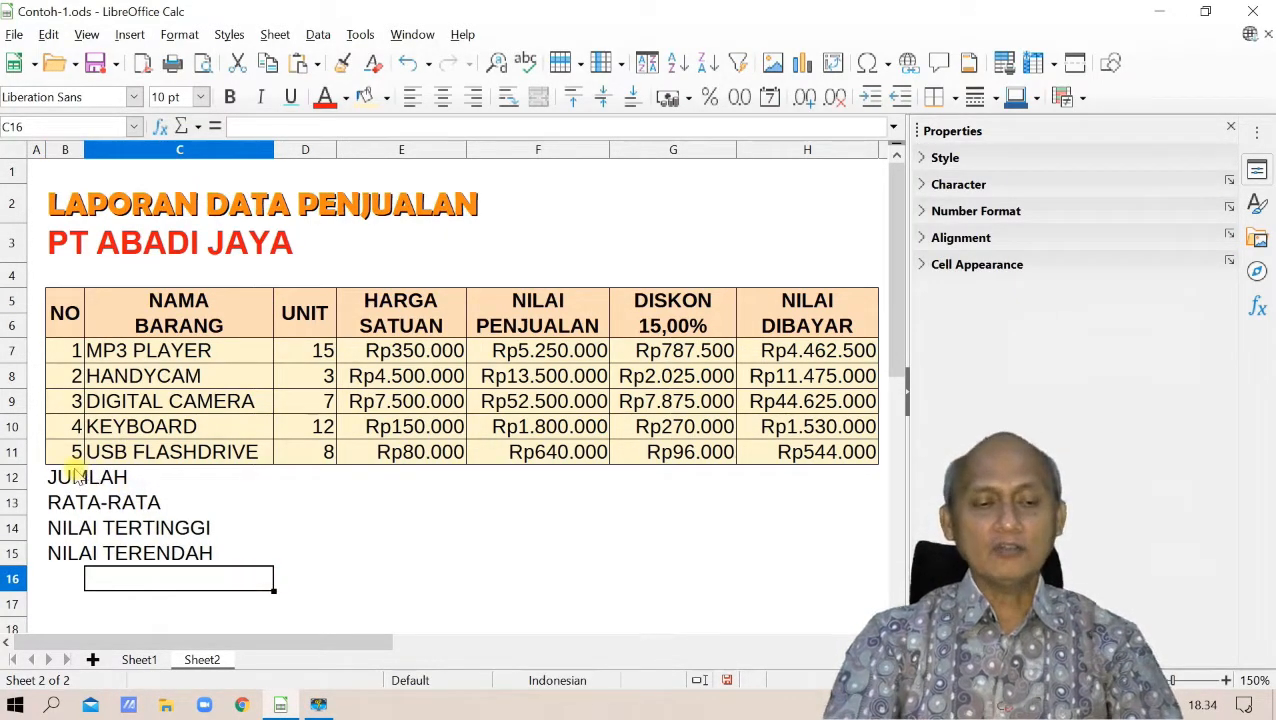
Apply horizontal border lines and an outer box border to the summary rows B12:H15
left_click_drag(72, 478, 760, 555)
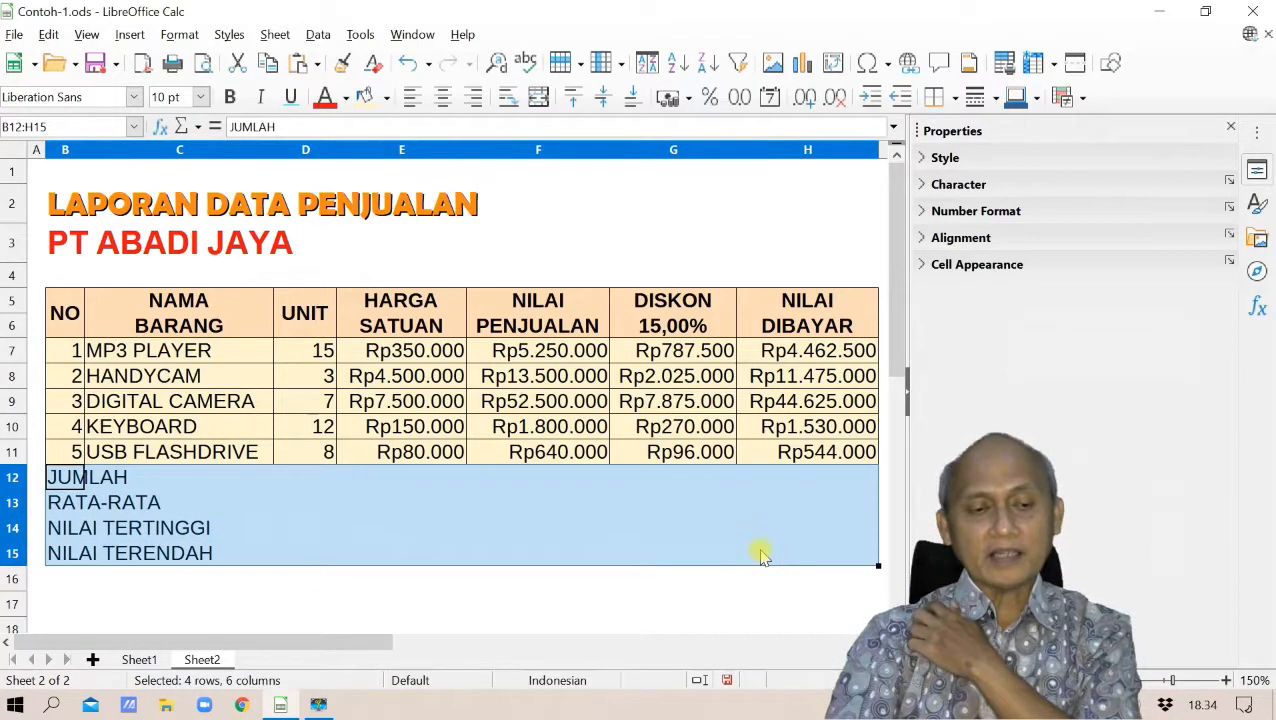
left_click(926, 264)
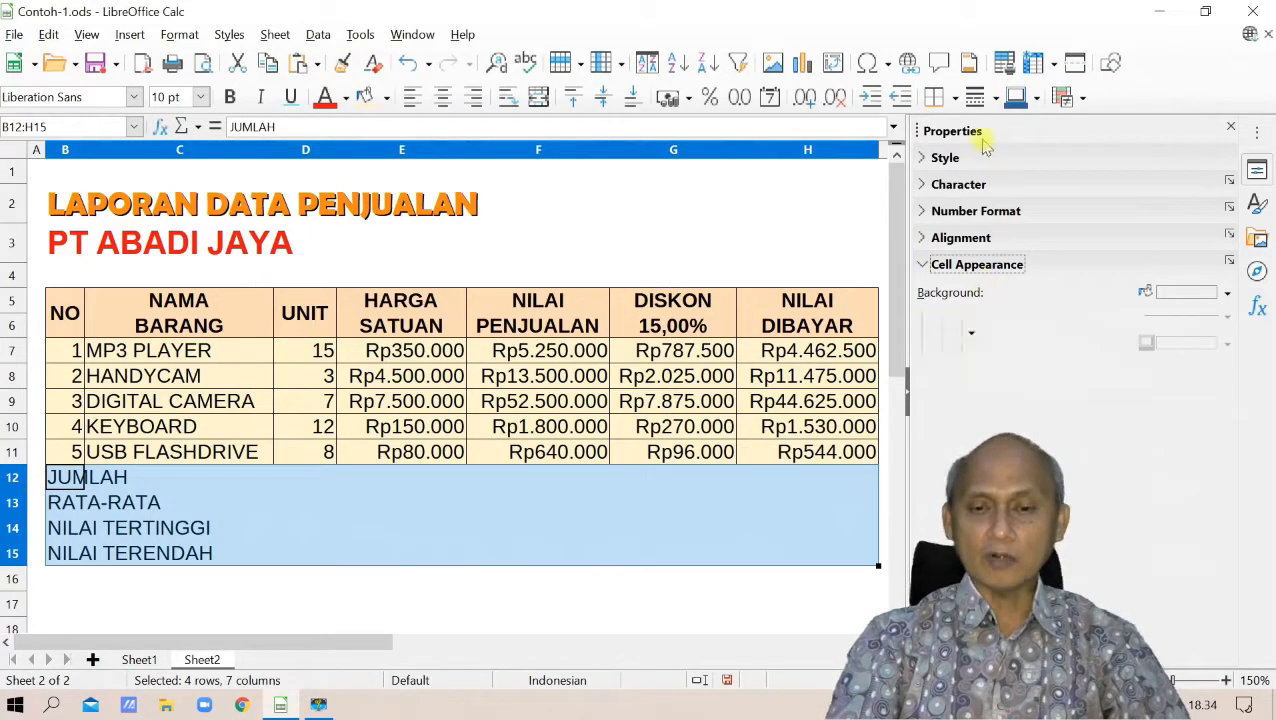
left_click(955, 100)
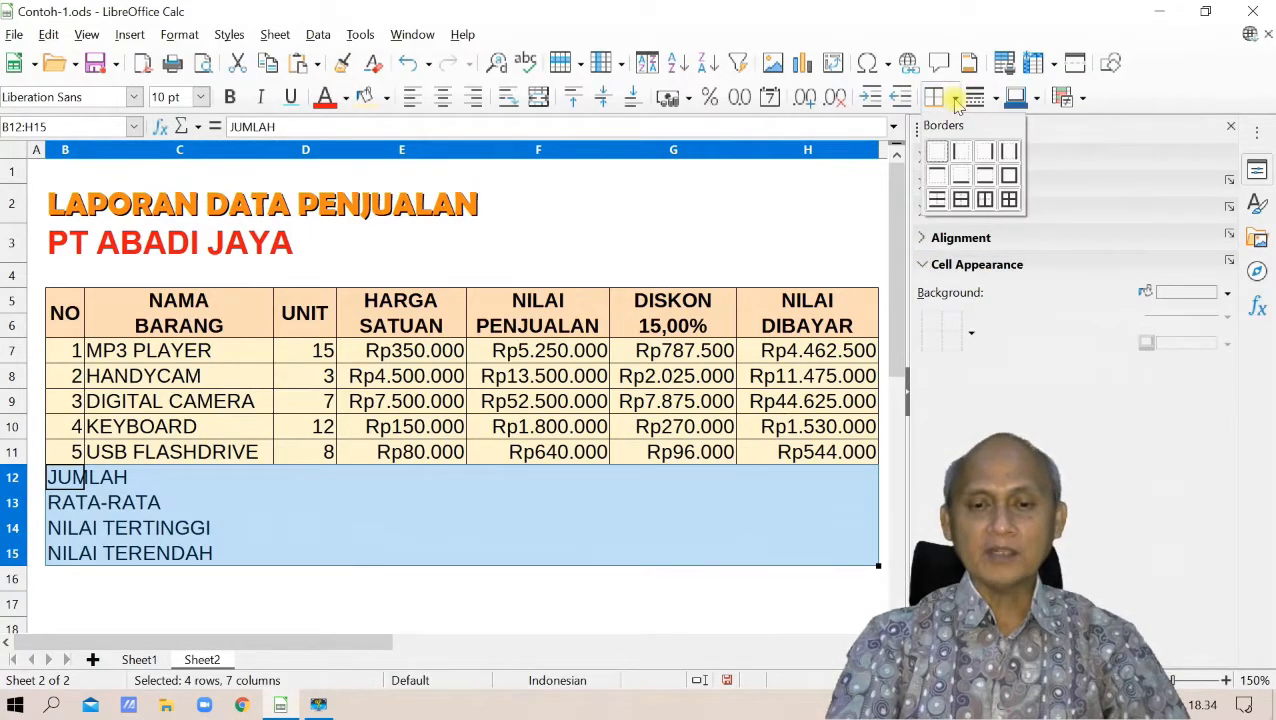
left_click(937, 199)
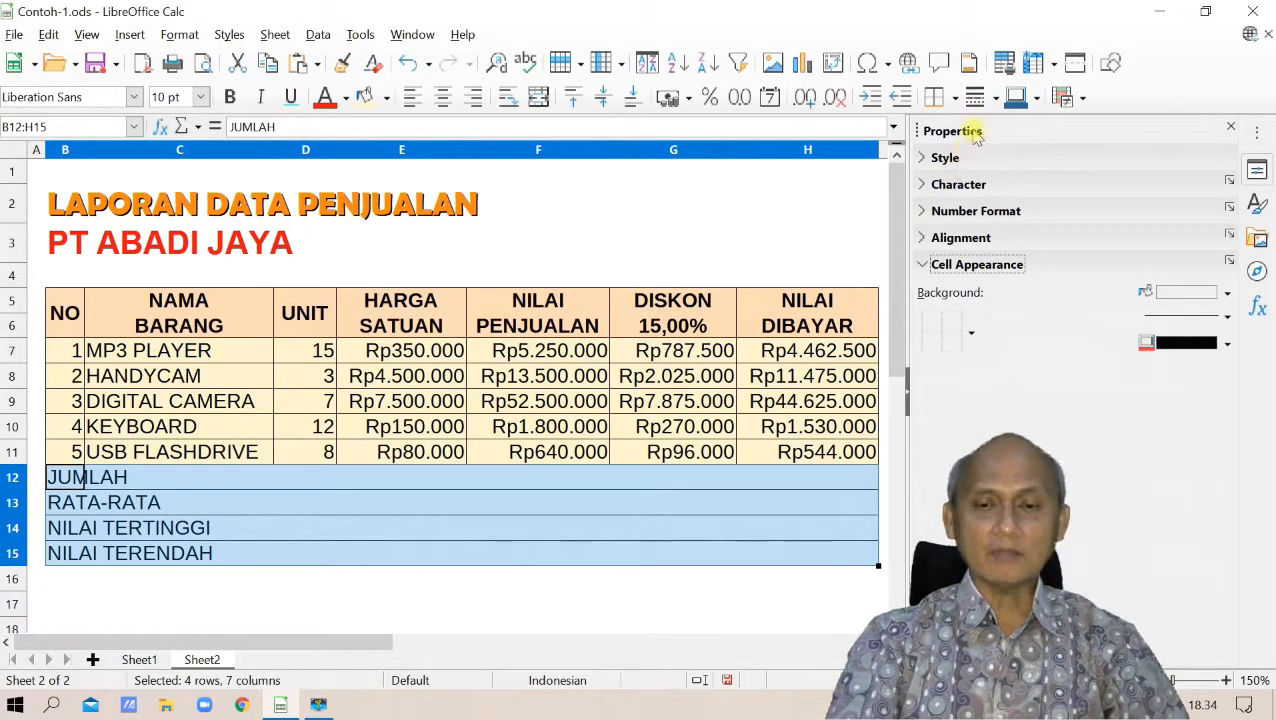
left_click(952, 99)
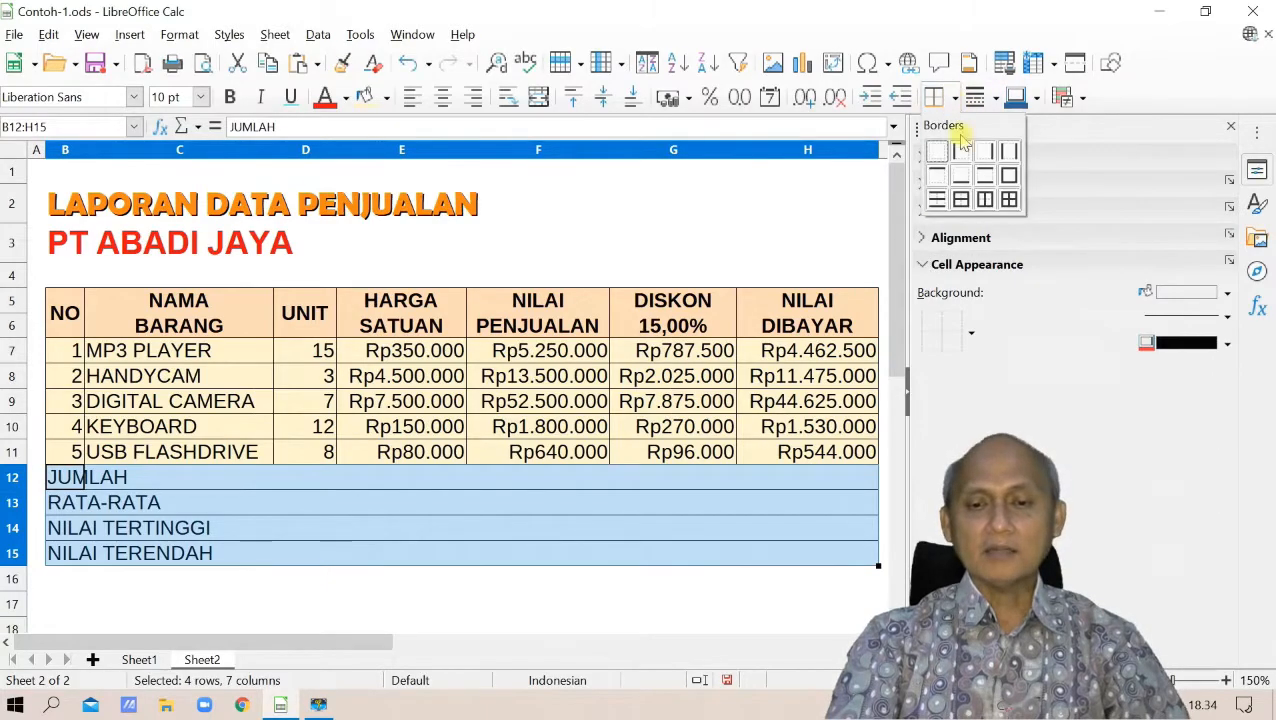
left_click(1008, 175)
left_click(782, 505)
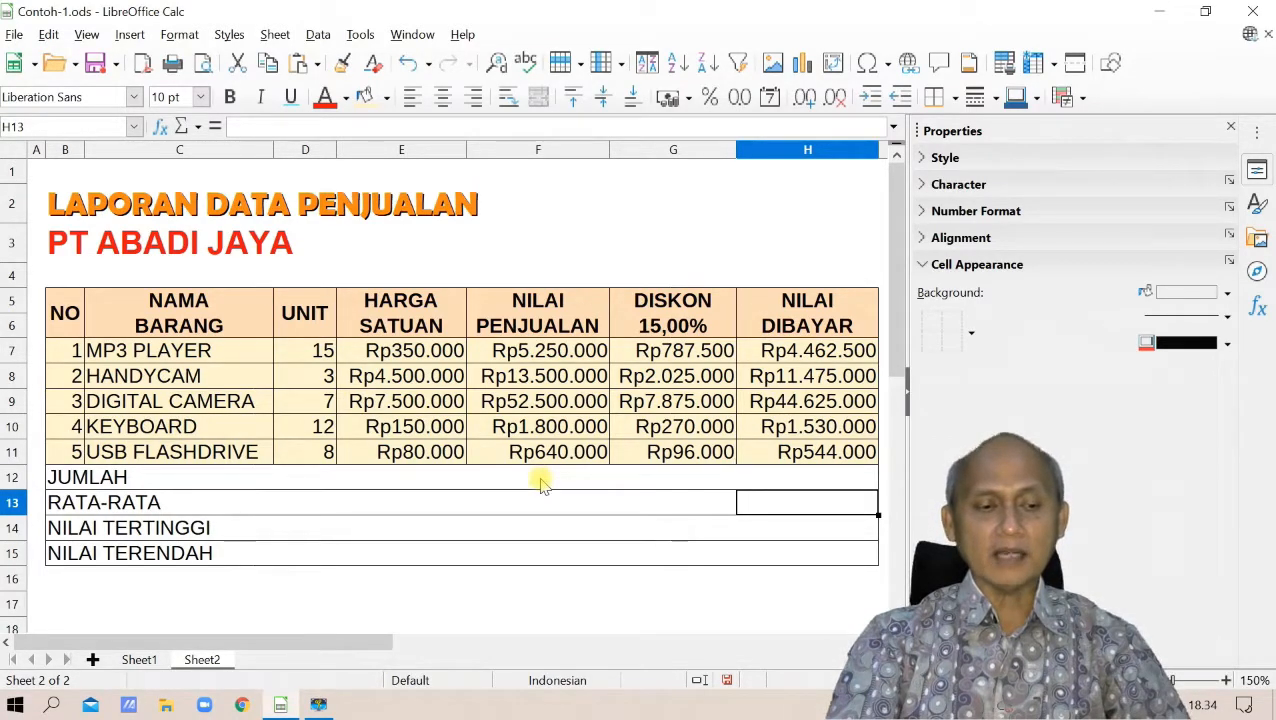
Apply full grid borders to the summary value cells F12:H15
left_click_drag(541, 478, 815, 550)
left_click(955, 98)
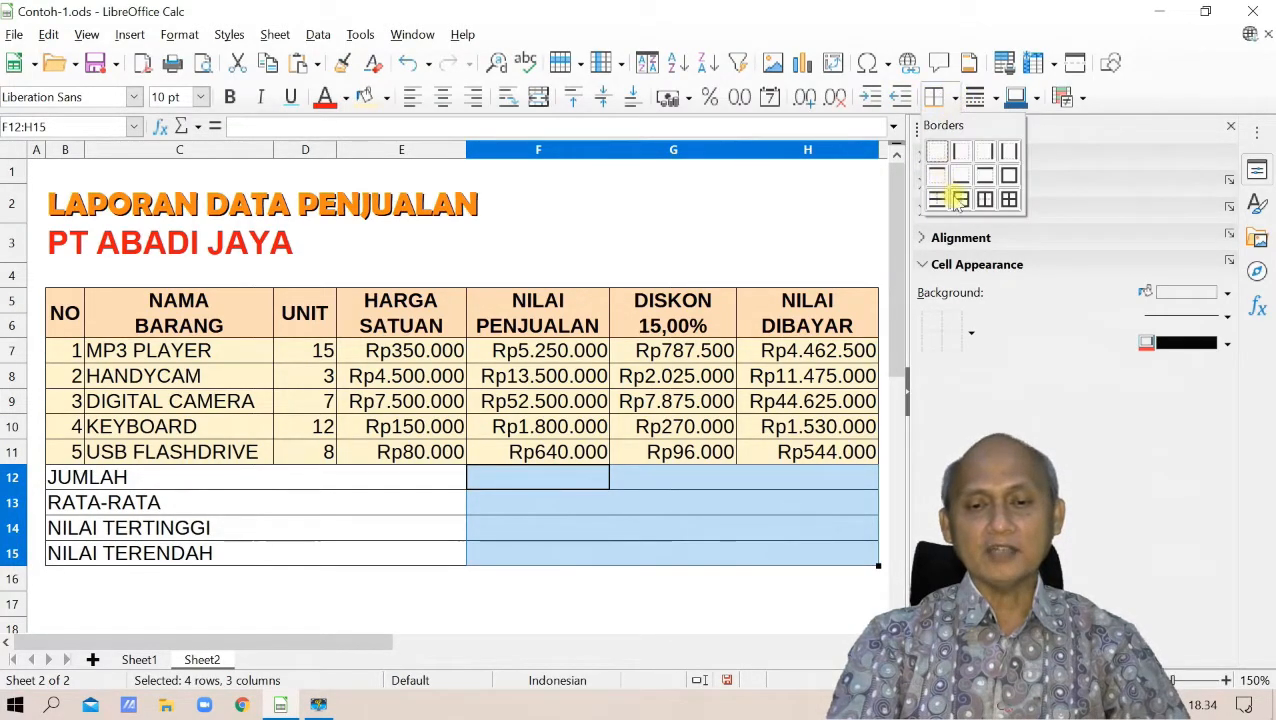
left_click(1008, 200)
left_click(550, 550)
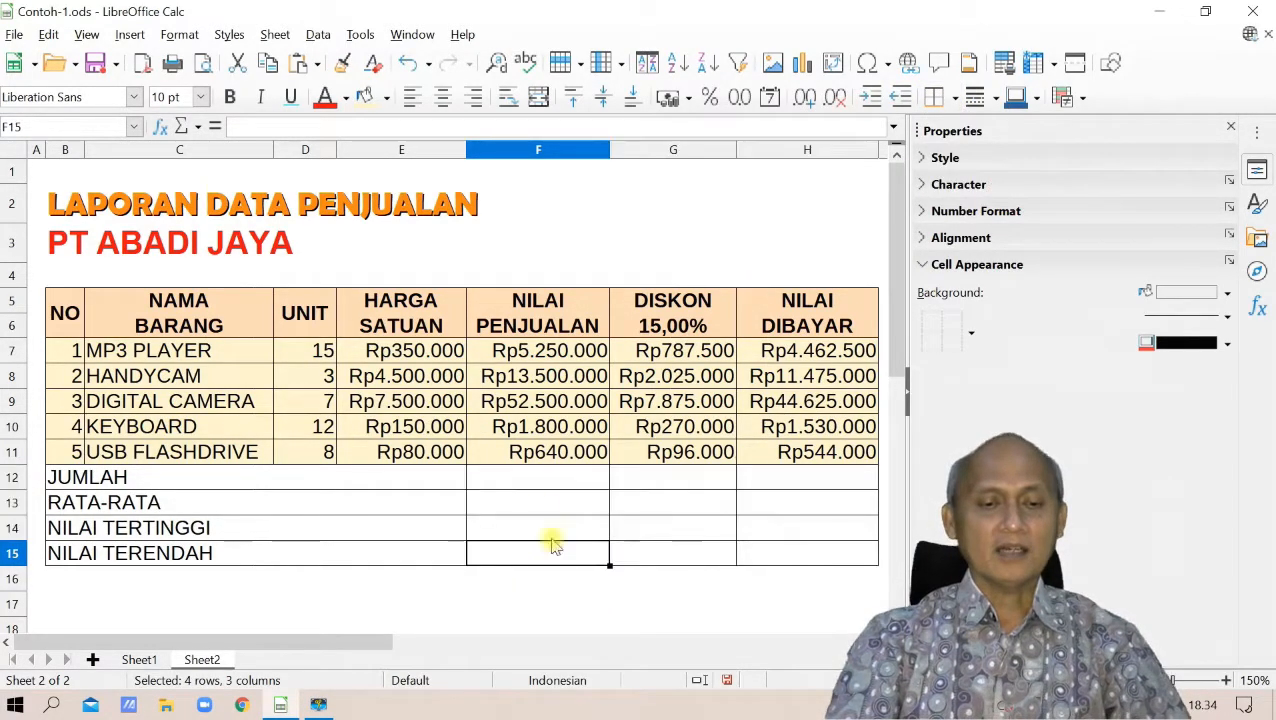
Enter the formula =SUM(F7:F11) in F12 to total the NILAI PENJUALAN column
left_click(538, 481)
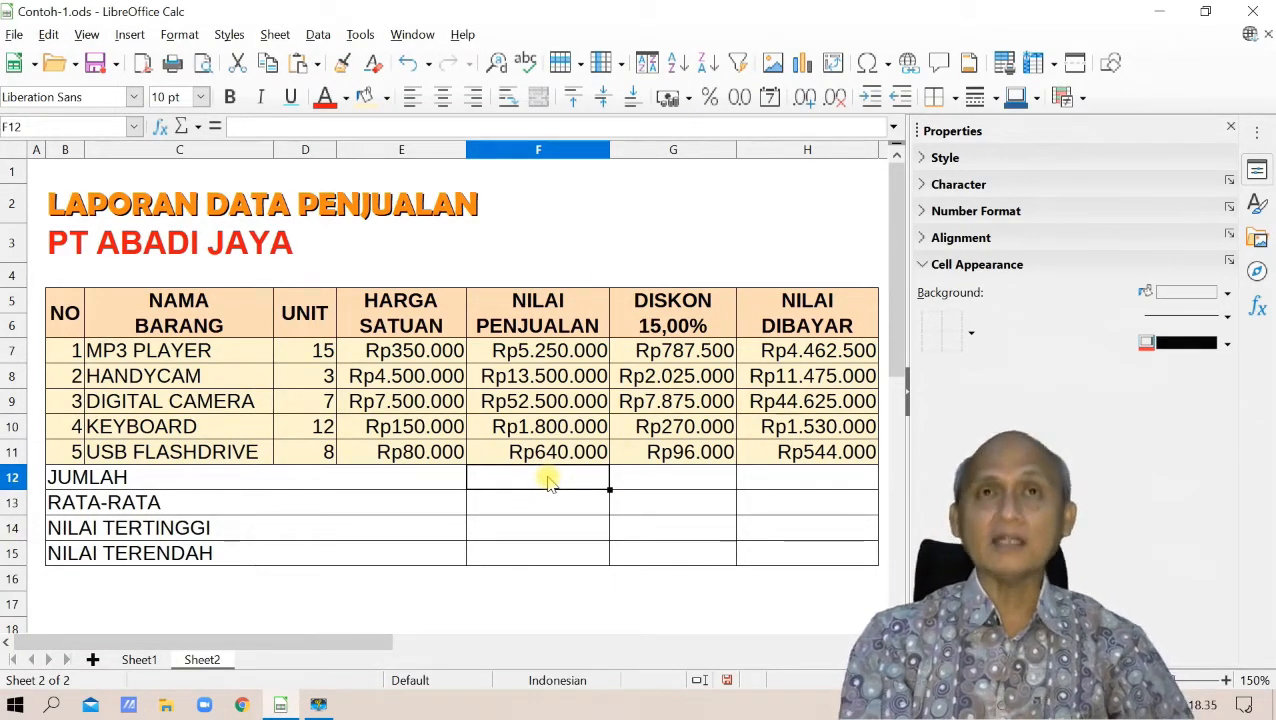
type("=")
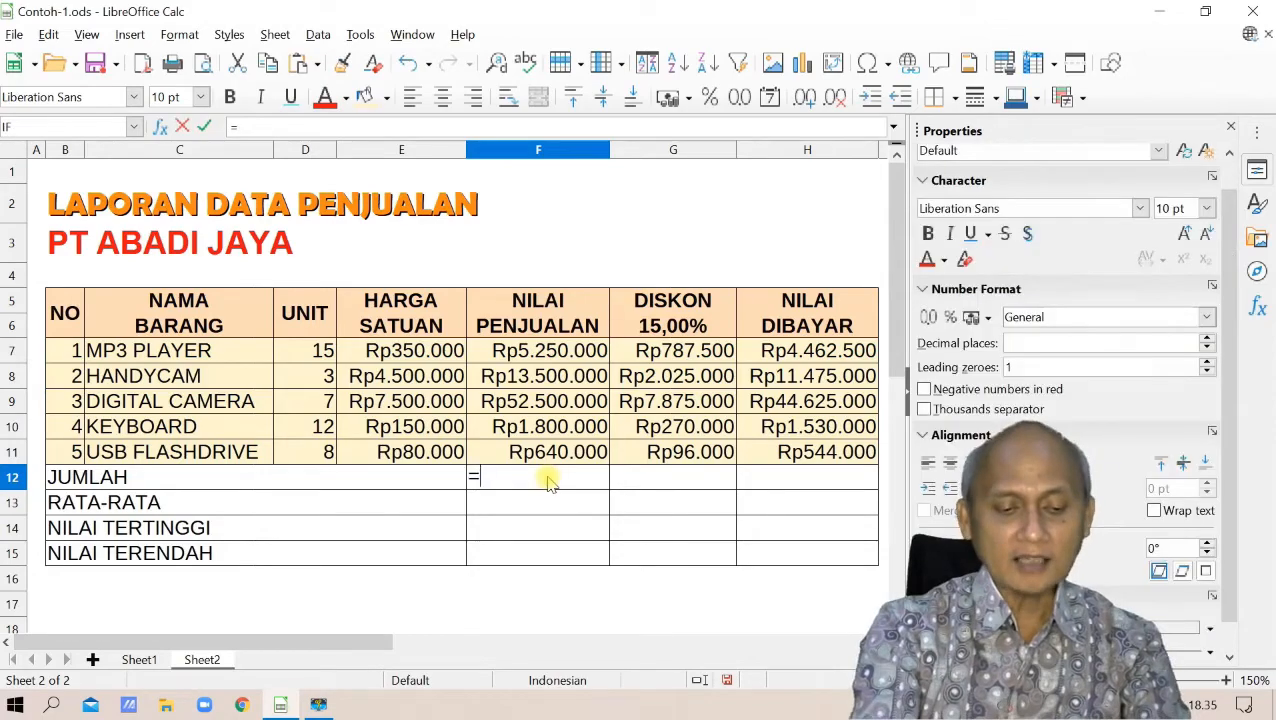
type("SUMM")
key("BackSpace")
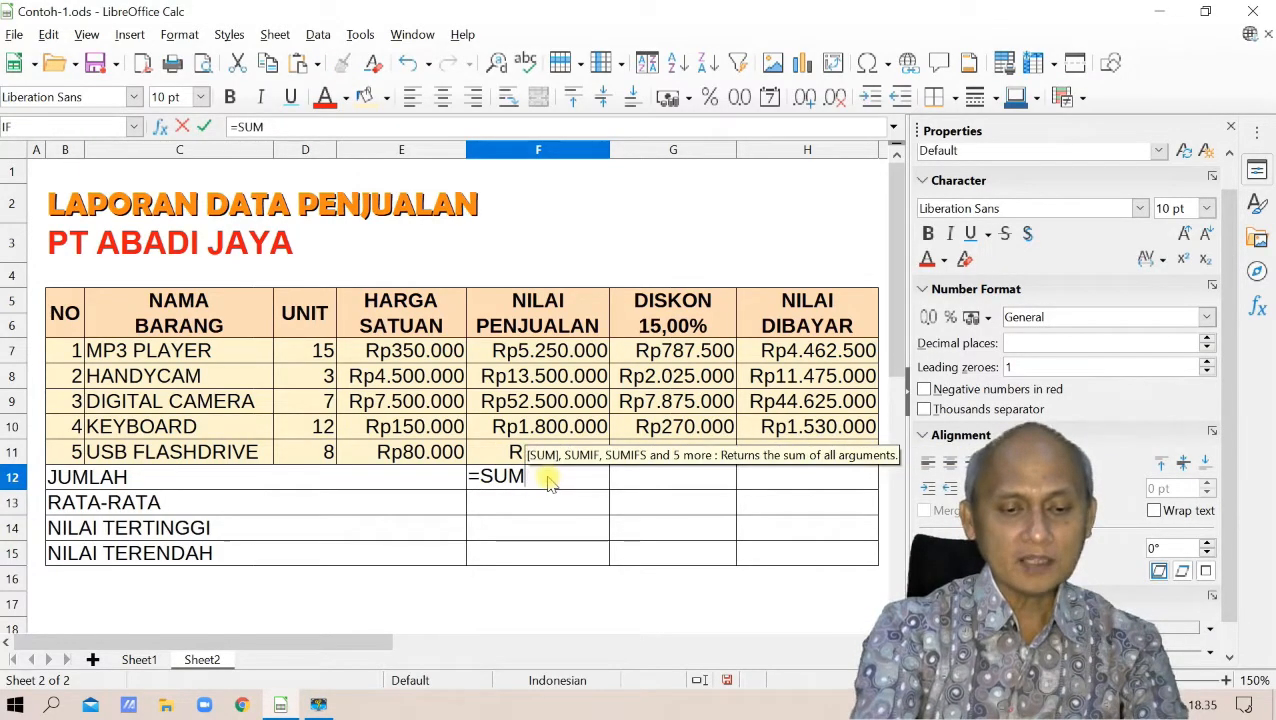
type("(")
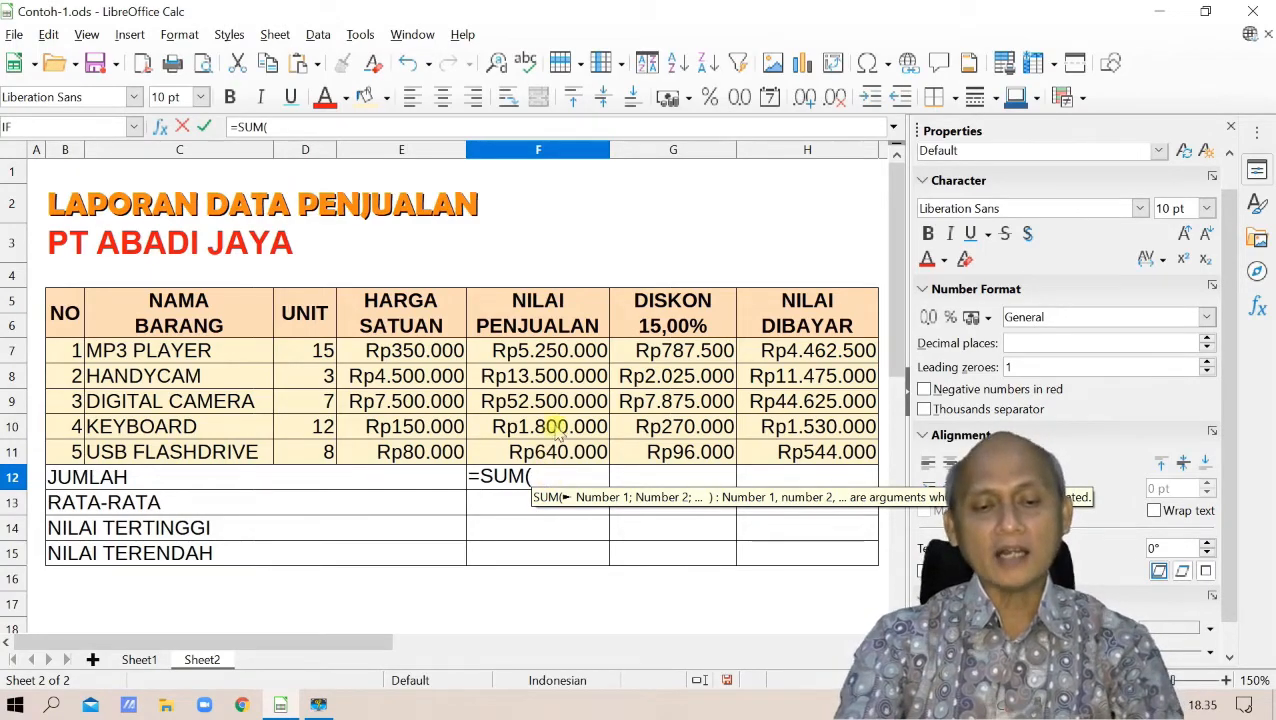
left_click_drag(548, 353, 560, 455)
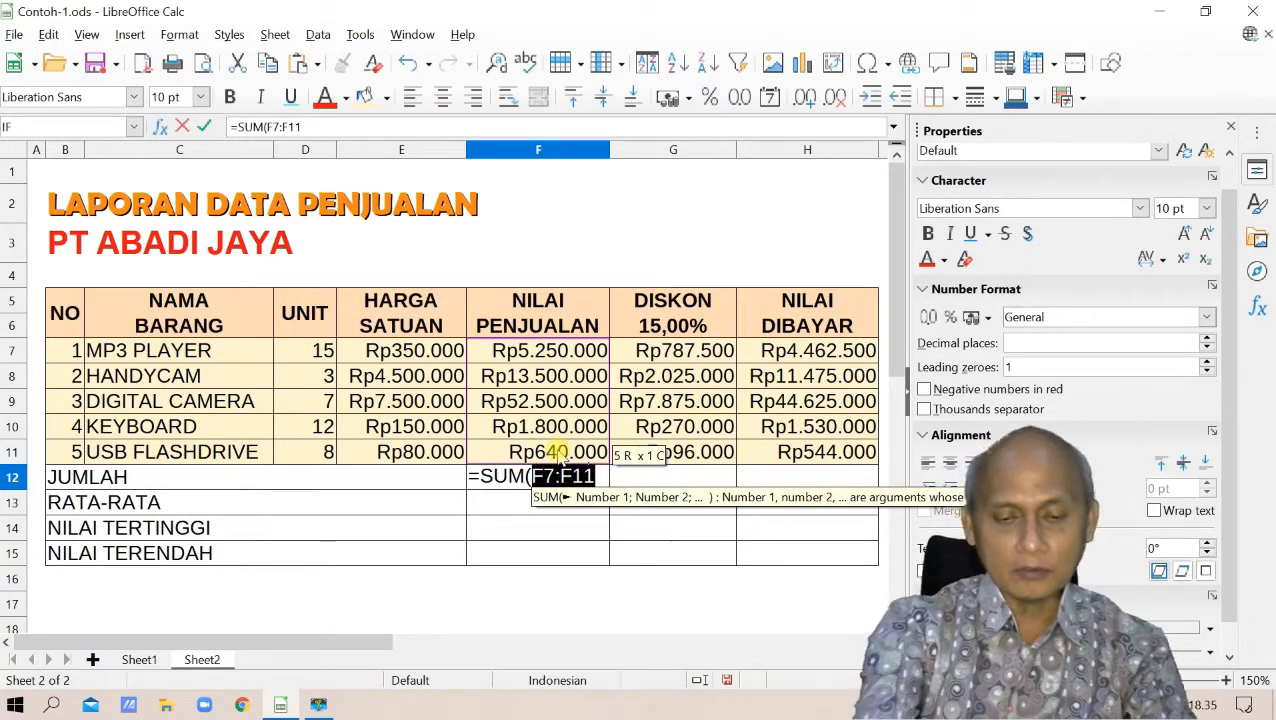
type(")")
key("Return")
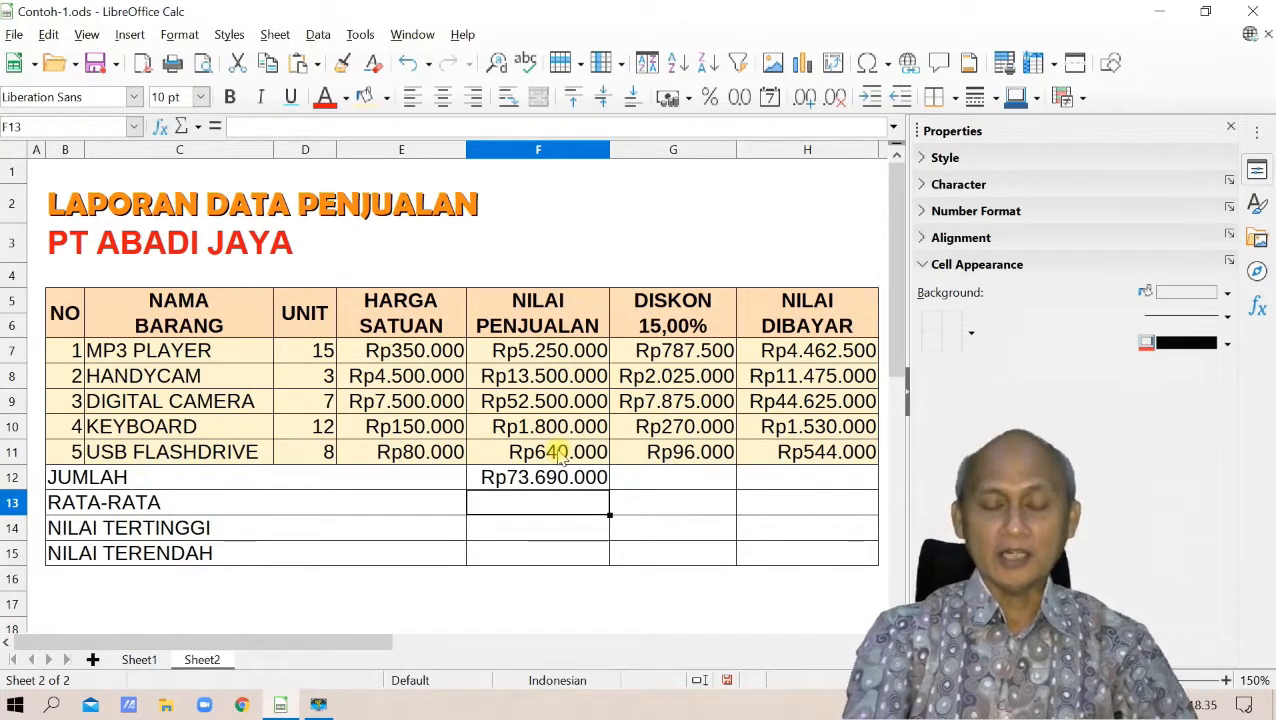
Clear the SUM formula from F12 in the JUMLAH row
key("Up")
key("Delete")
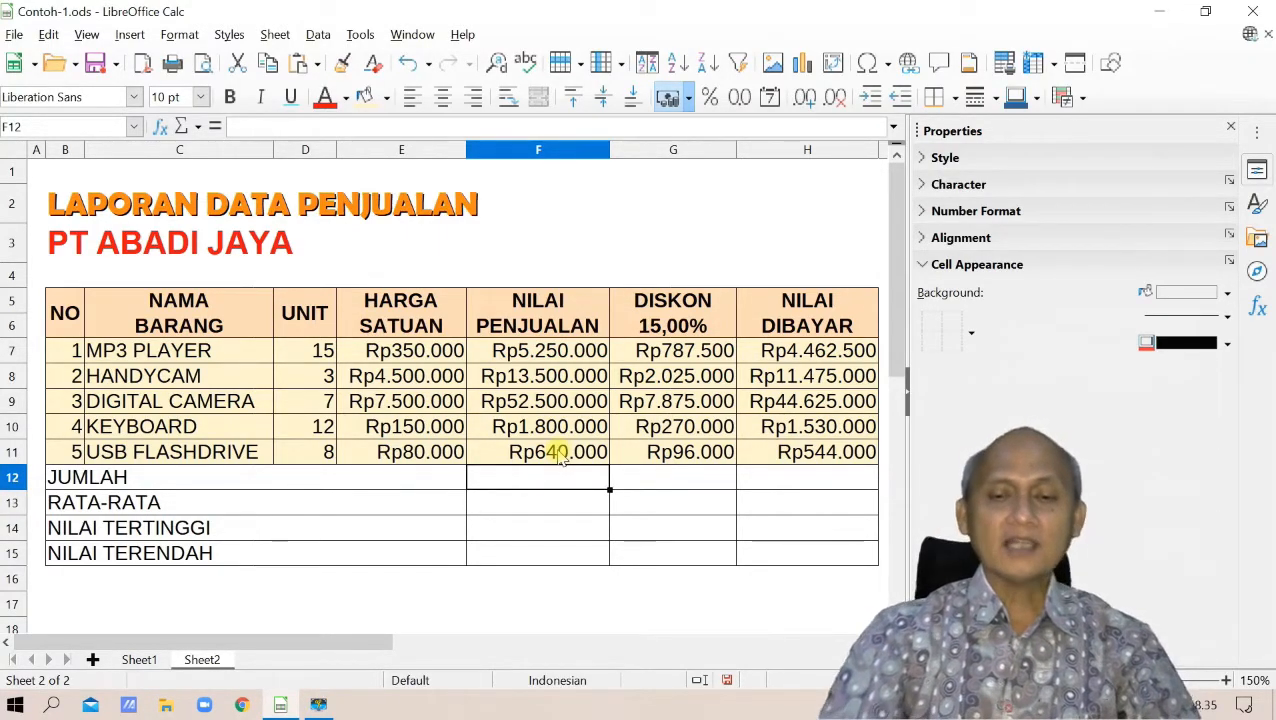
left_click(921, 264)
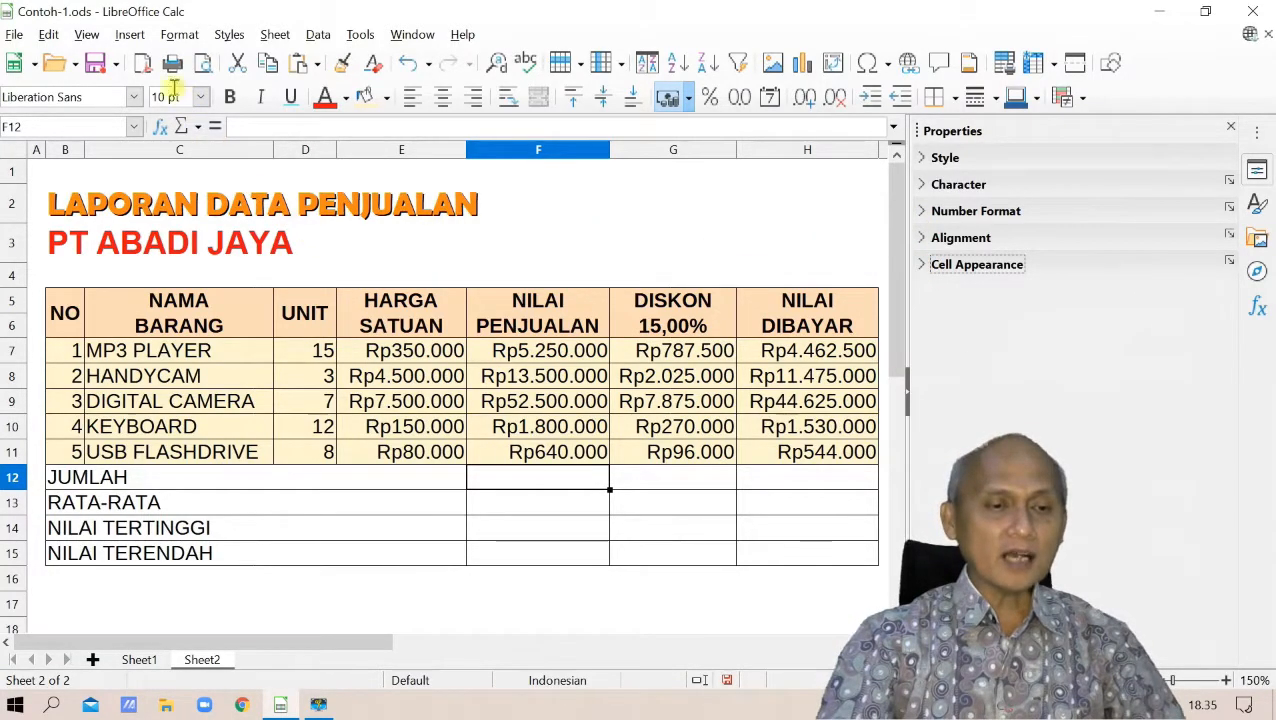
Open the Function Wizard for cell F12 in the JUMLAH row
left_click(131, 34)
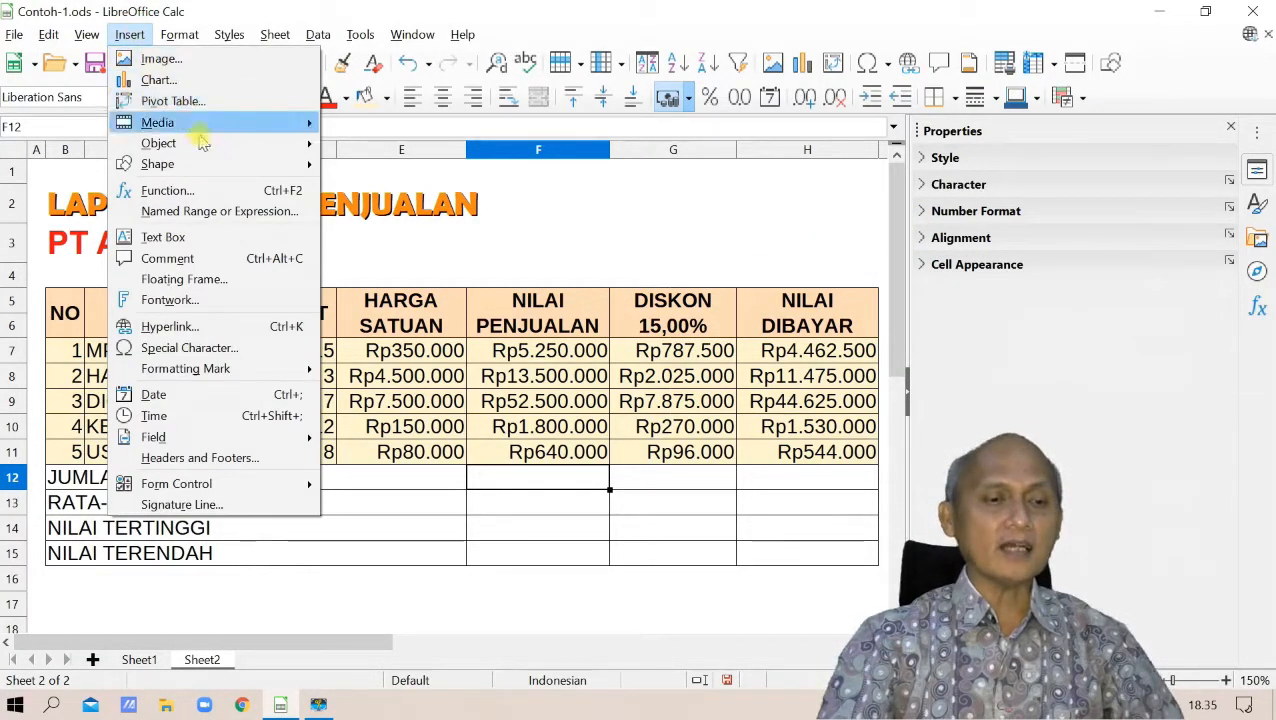
left_click(198, 193)
left_click_drag(344, 152, 428, 126)
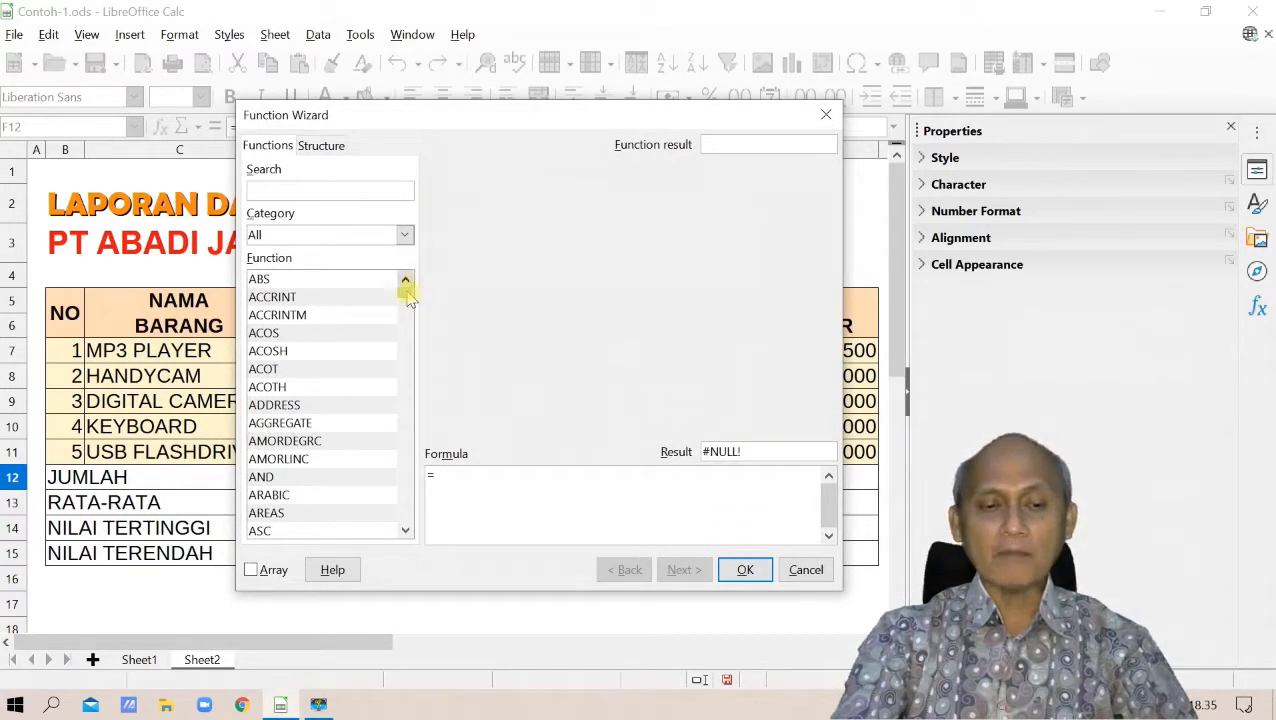
Browse the functions offered in the Statistical, Information and Financial categories of the Function Wizard
left_click_drag(407, 293, 440, 280)
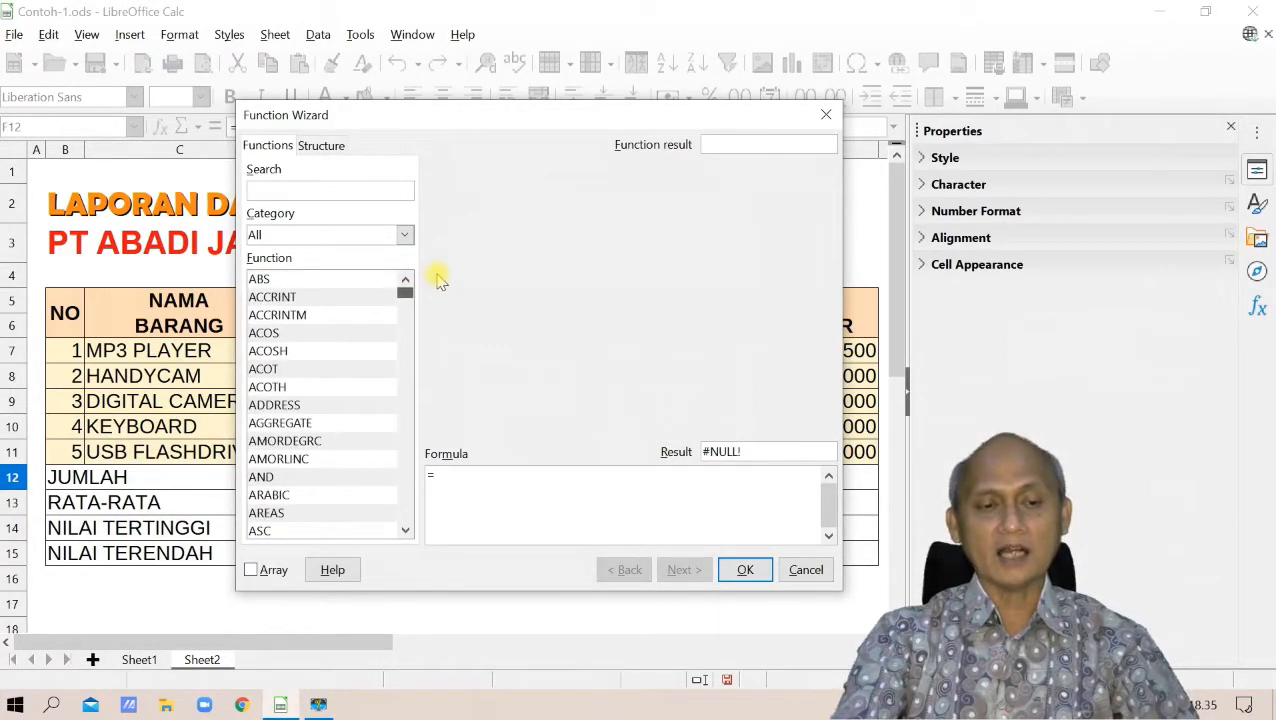
left_click(406, 234)
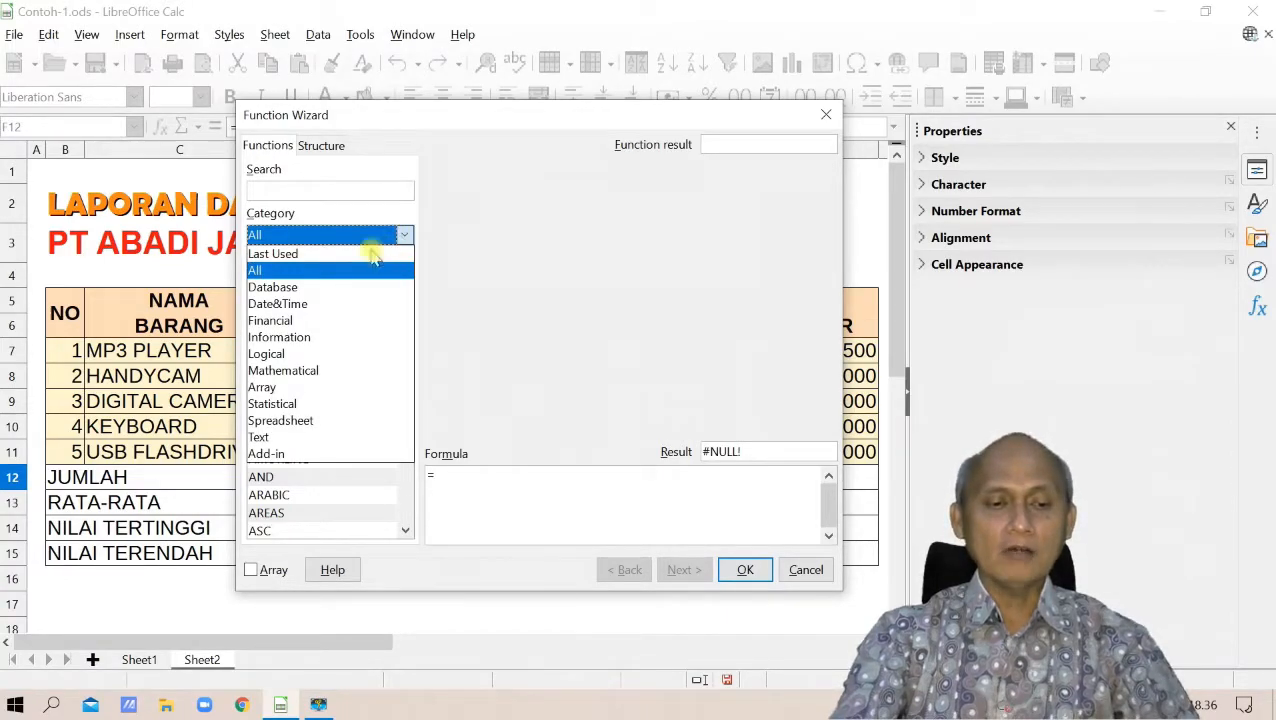
left_click(285, 403)
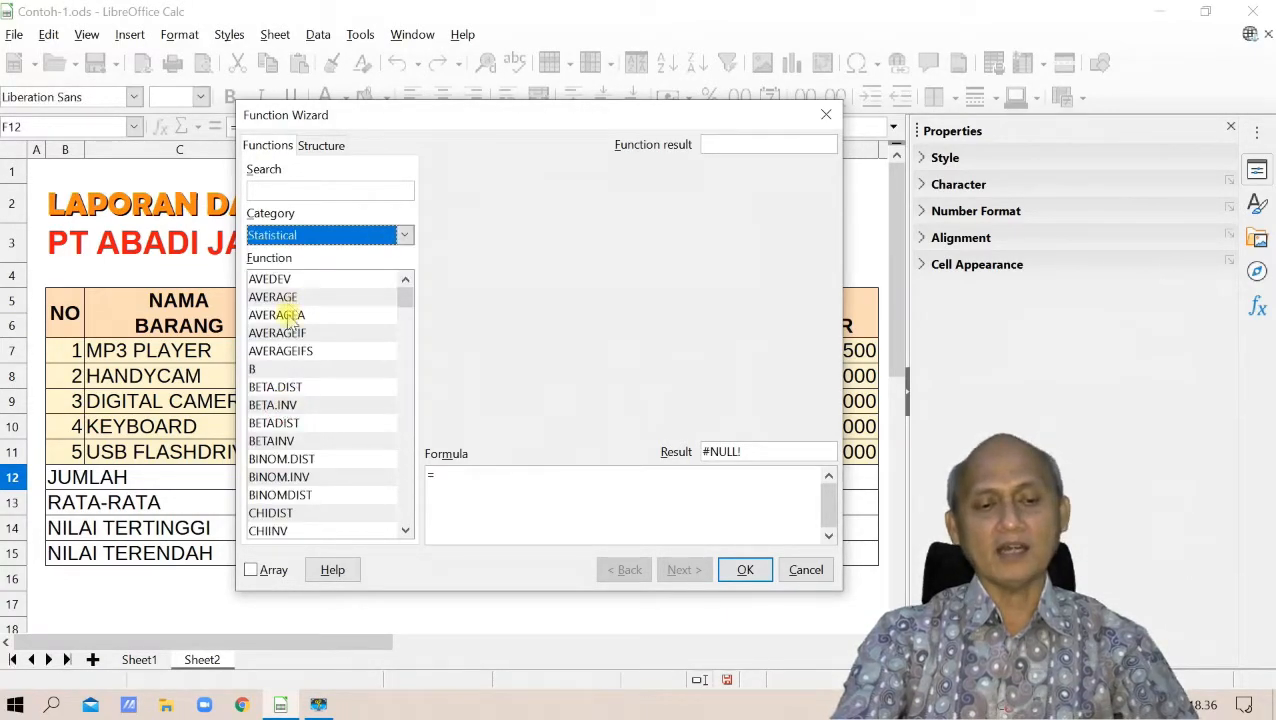
left_click_drag(412, 310, 404, 464)
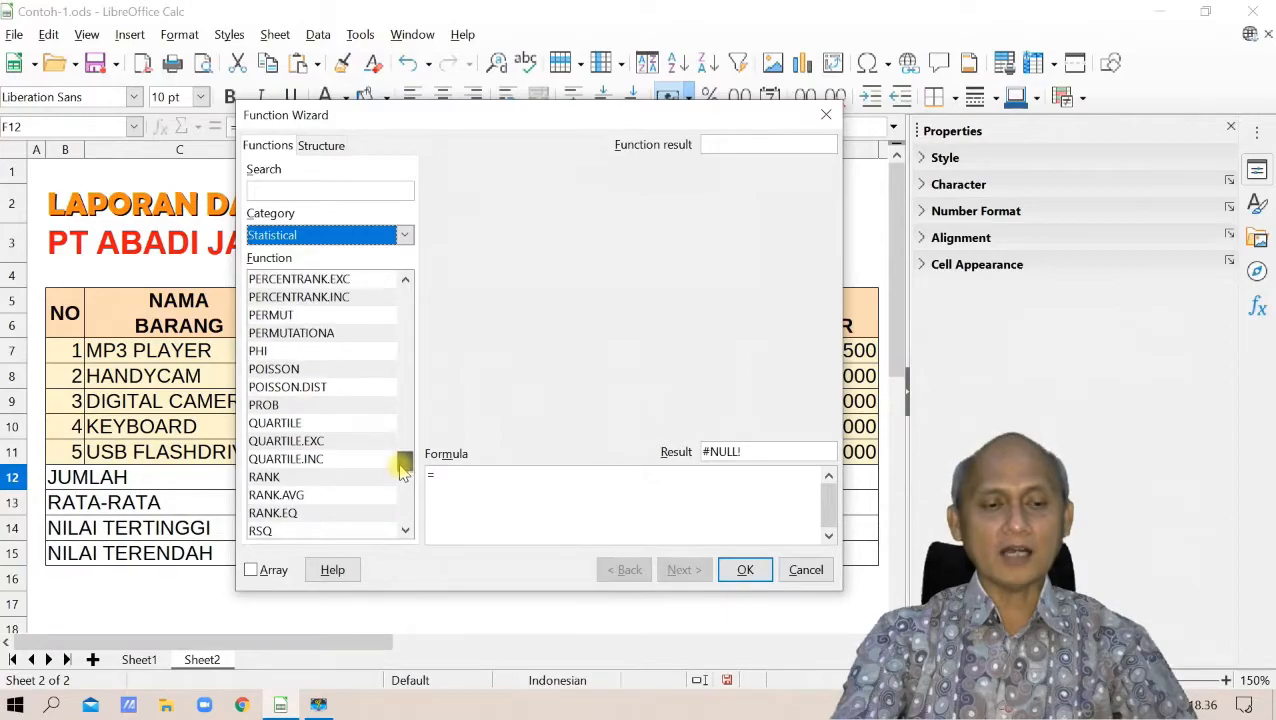
left_click(405, 234)
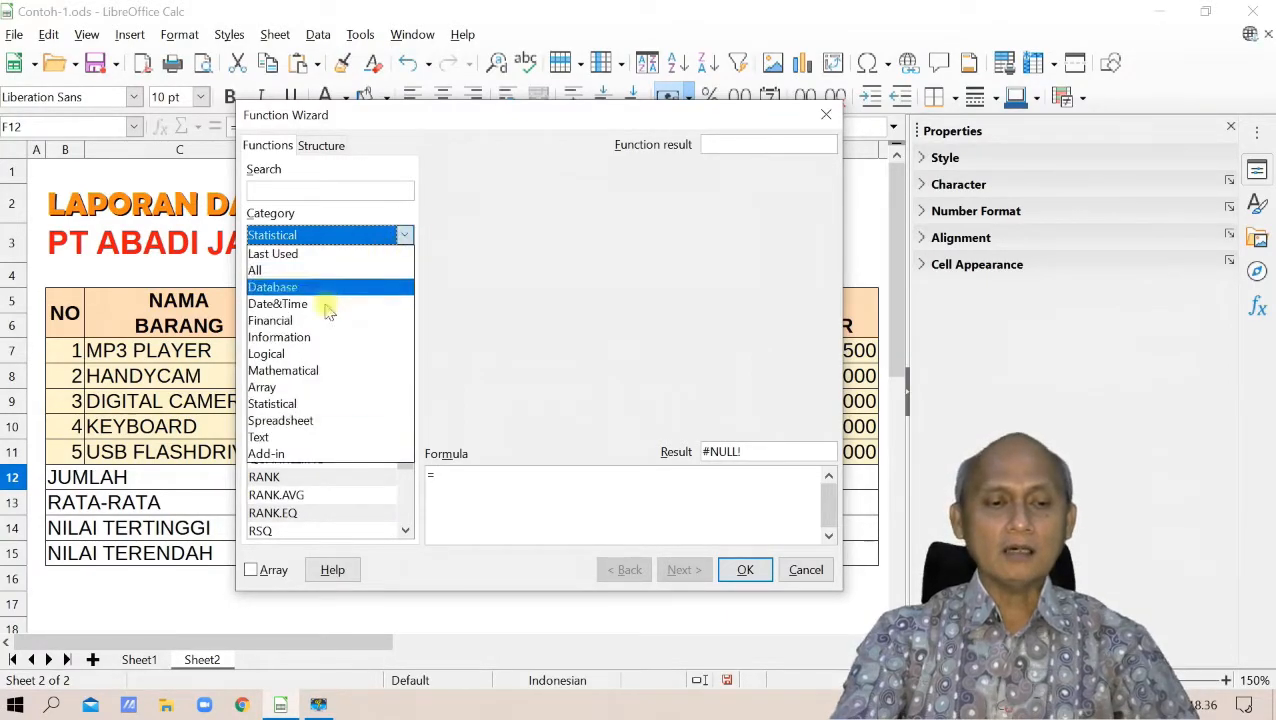
left_click(310, 338)
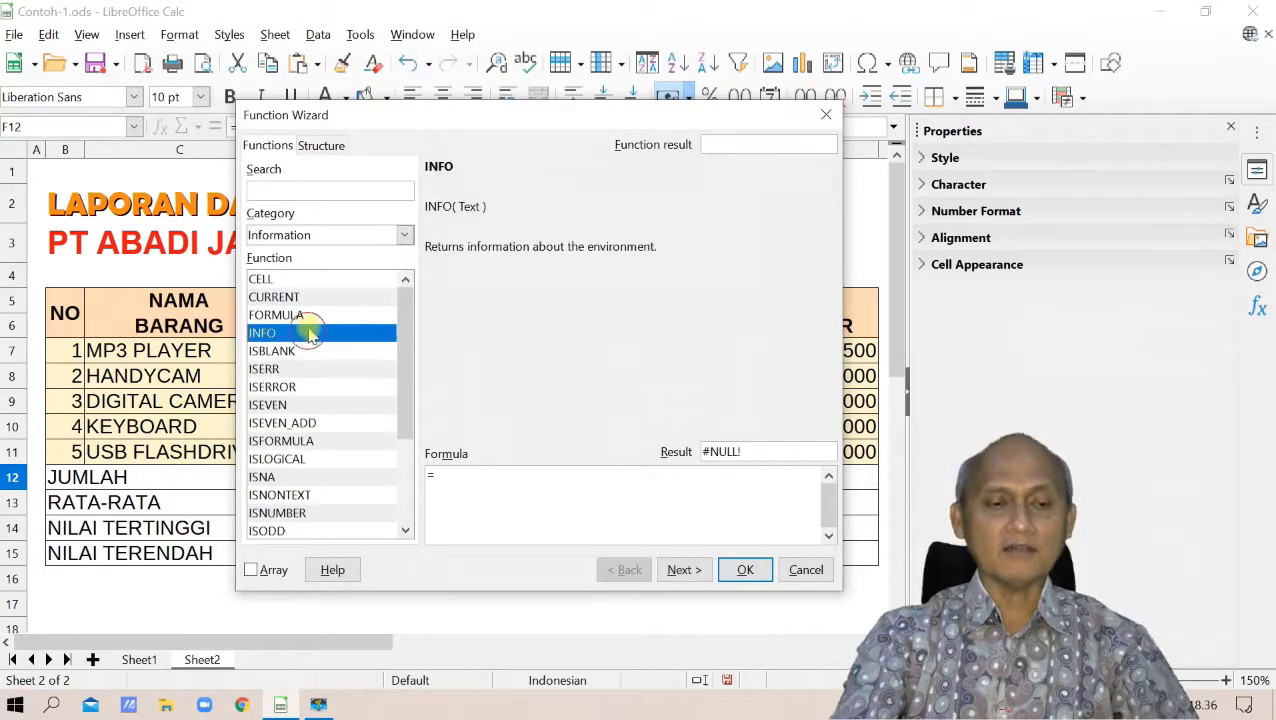
left_click(402, 234)
left_click(311, 321)
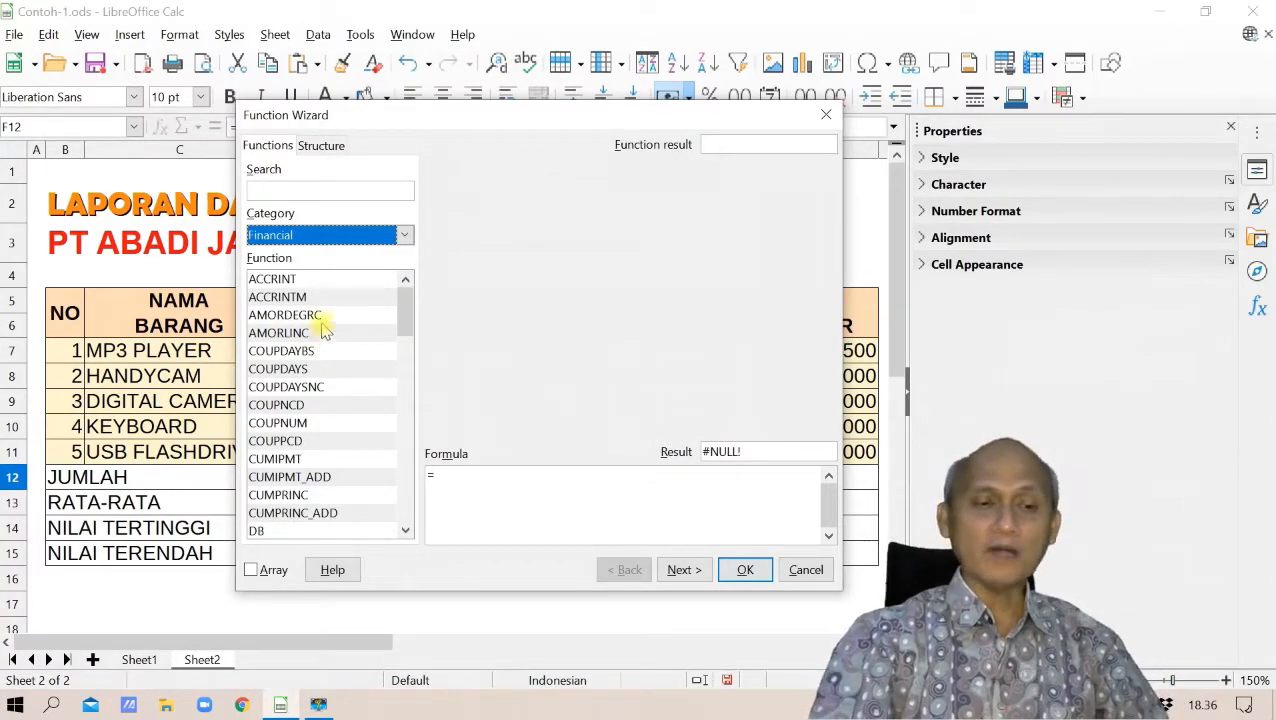
Search the function list for SUM and load the SUM function into the formula
left_click(310, 195)
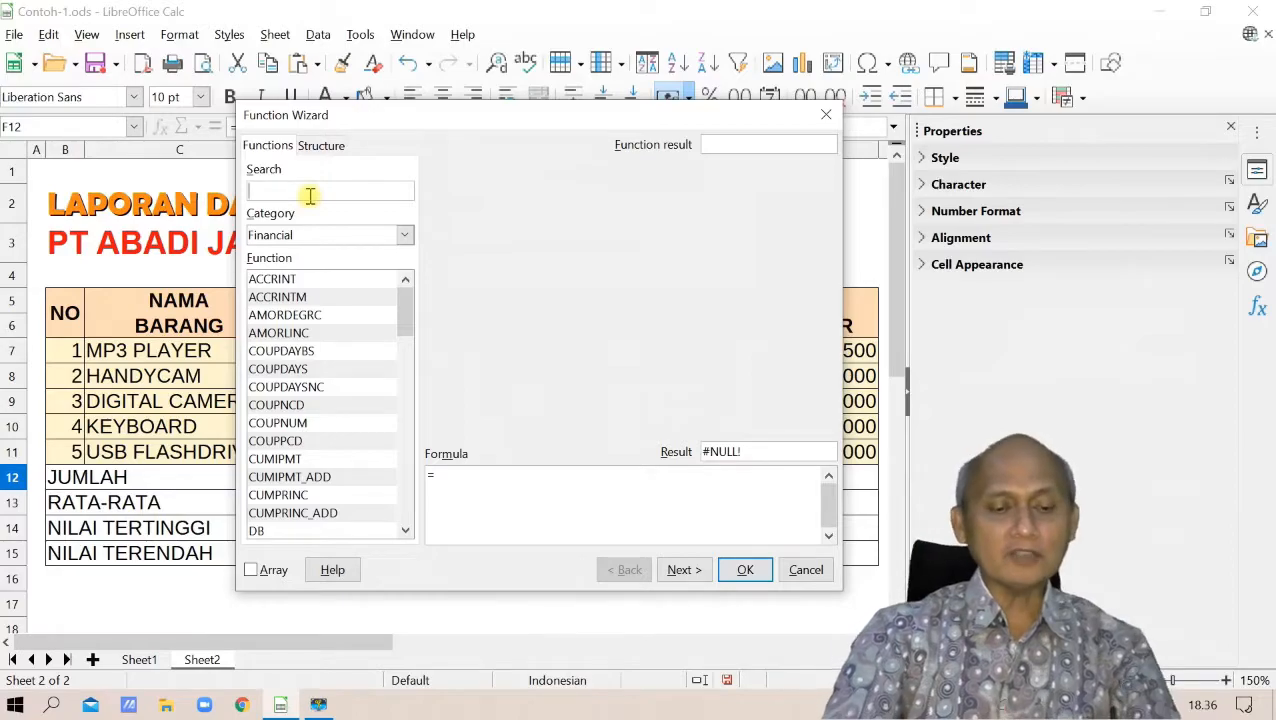
type("SUM")
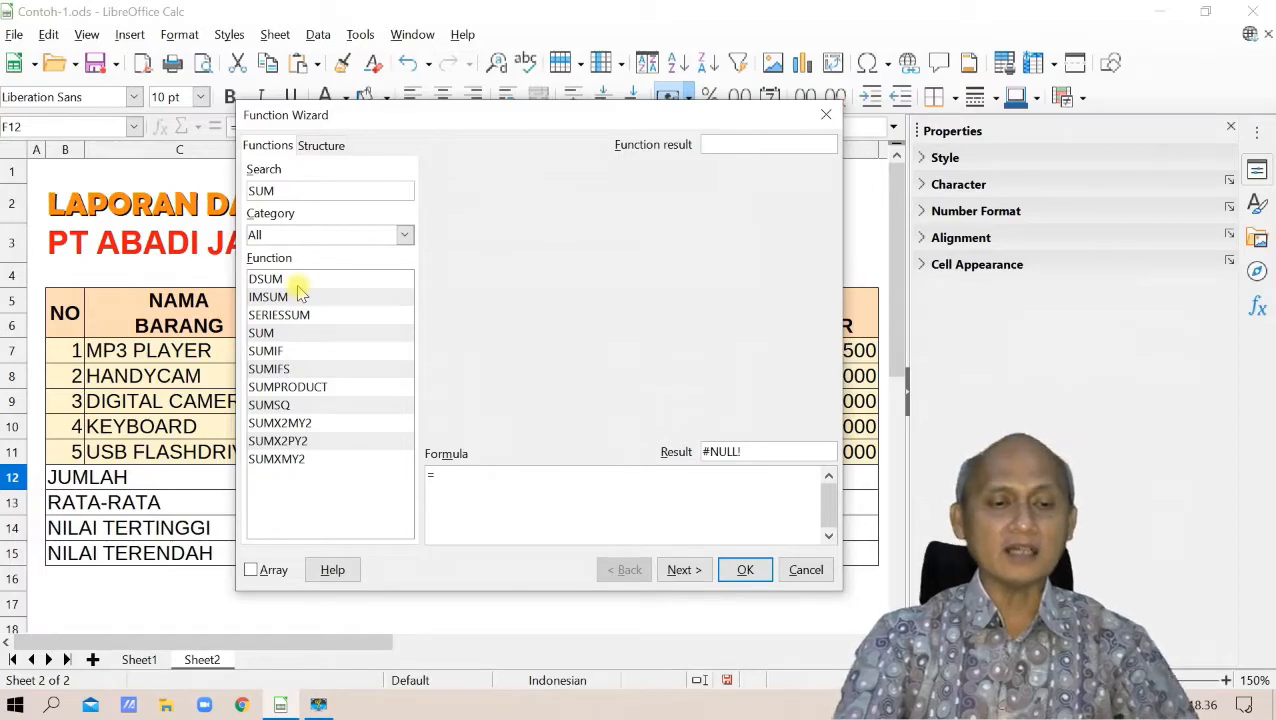
left_click(280, 335)
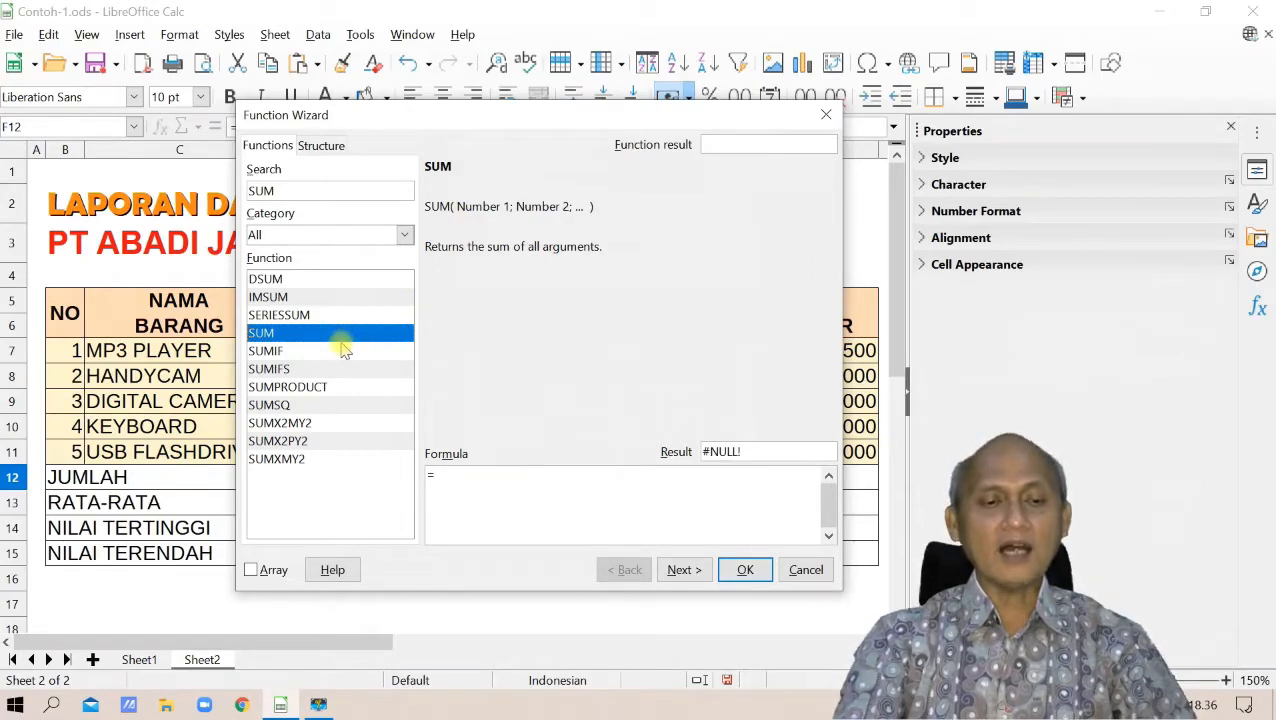
double_click(322, 336)
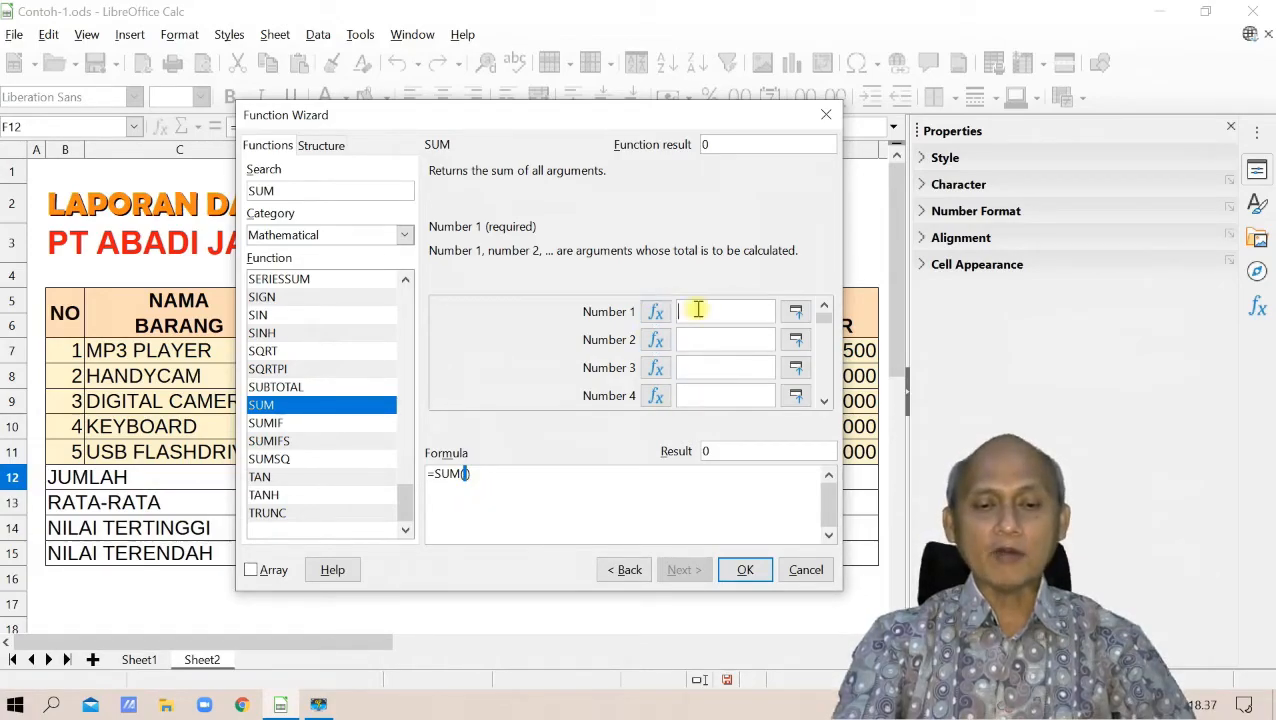
Set SUM's Number 1 argument to the range F7:F11 and insert the formula in F12
left_click(796, 314)
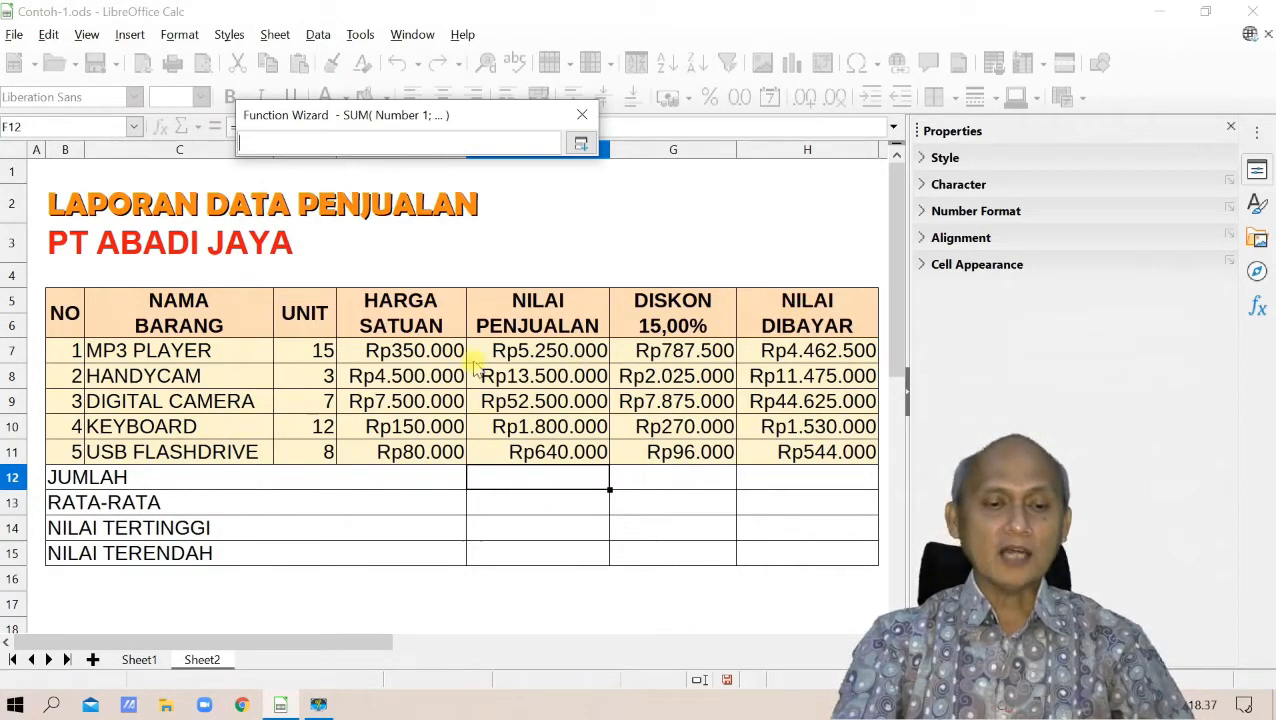
left_click_drag(541, 350, 548, 458)
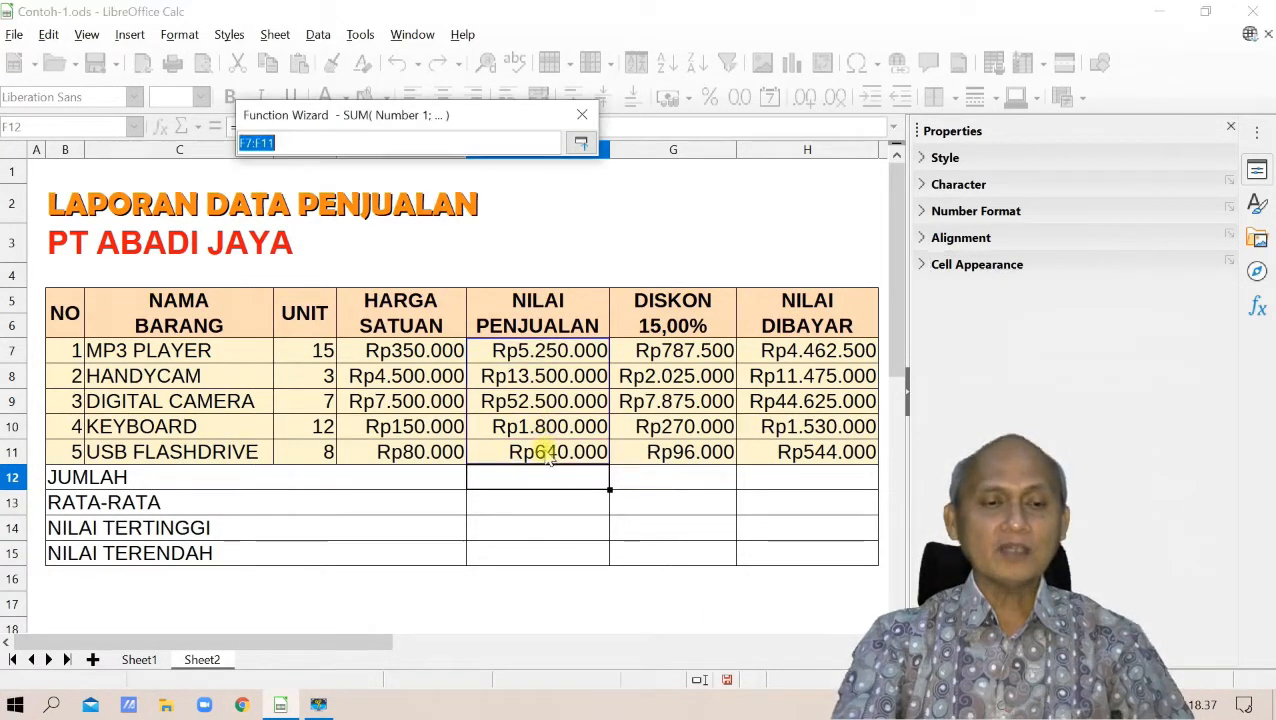
left_click(581, 143)
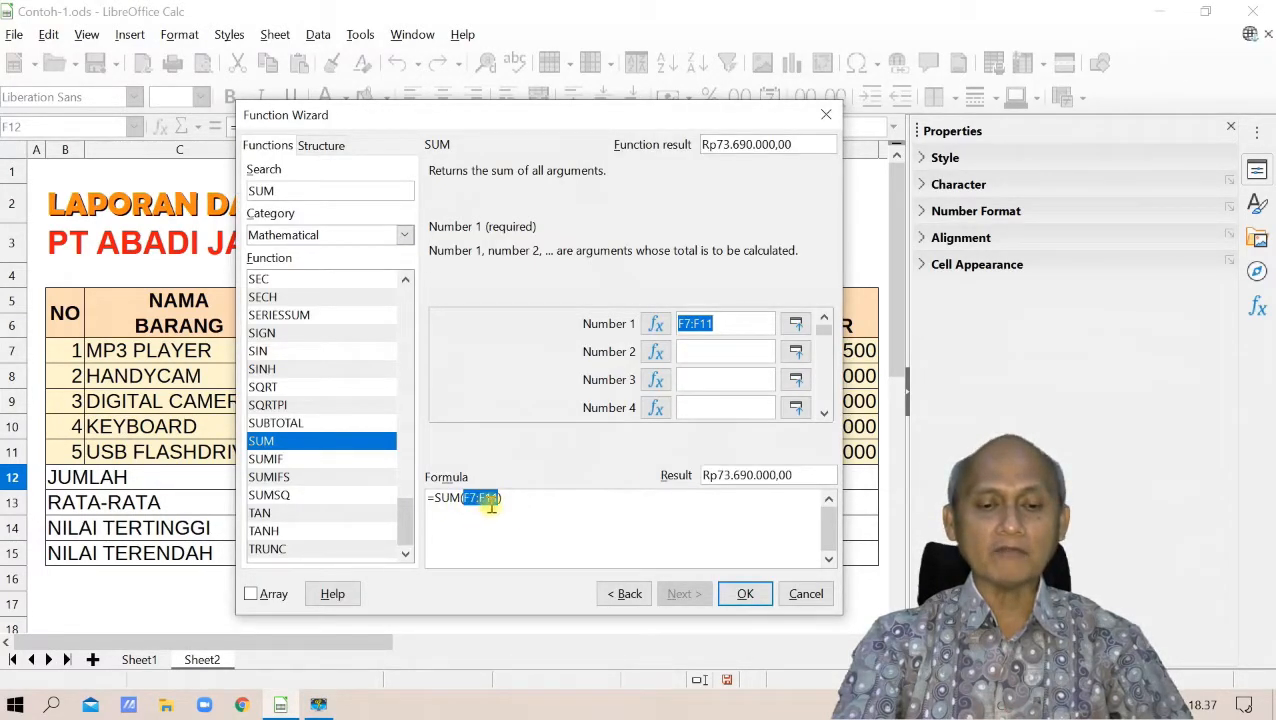
left_click(746, 594)
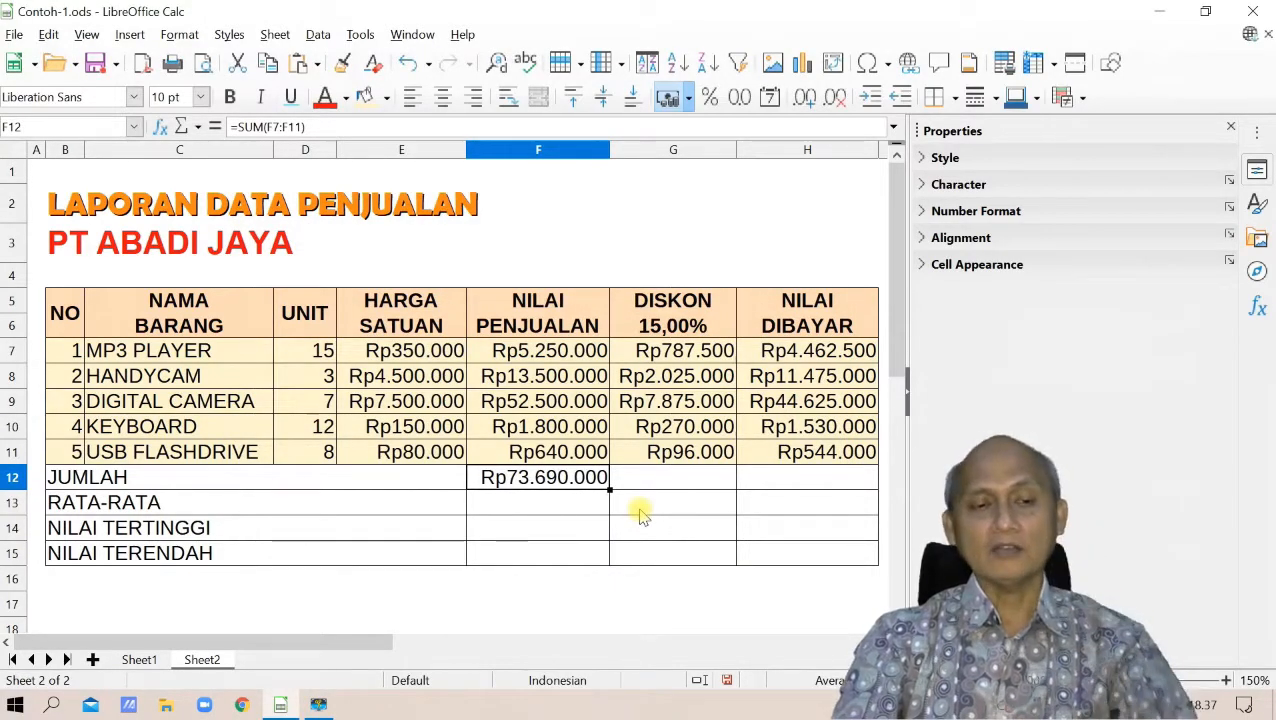
Review the structure of F12's SUM formula in the Function Wizard and clear the cell
left_click(129, 34)
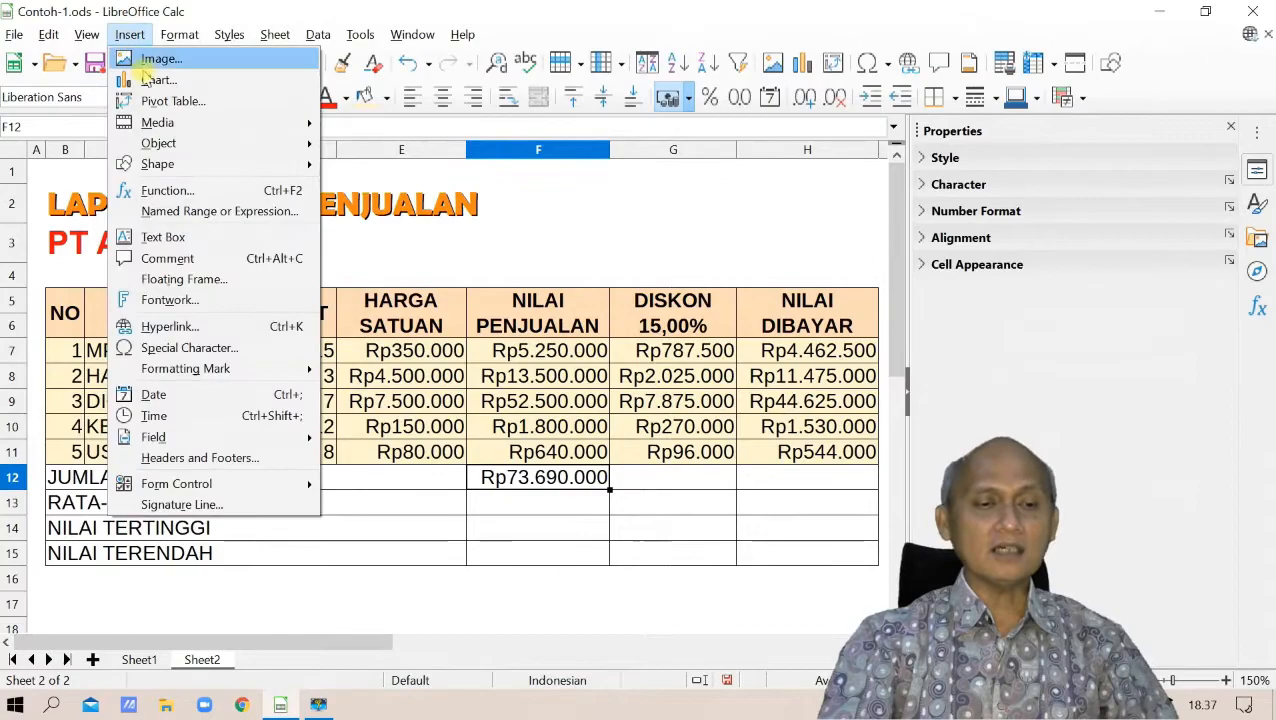
left_click(215, 190)
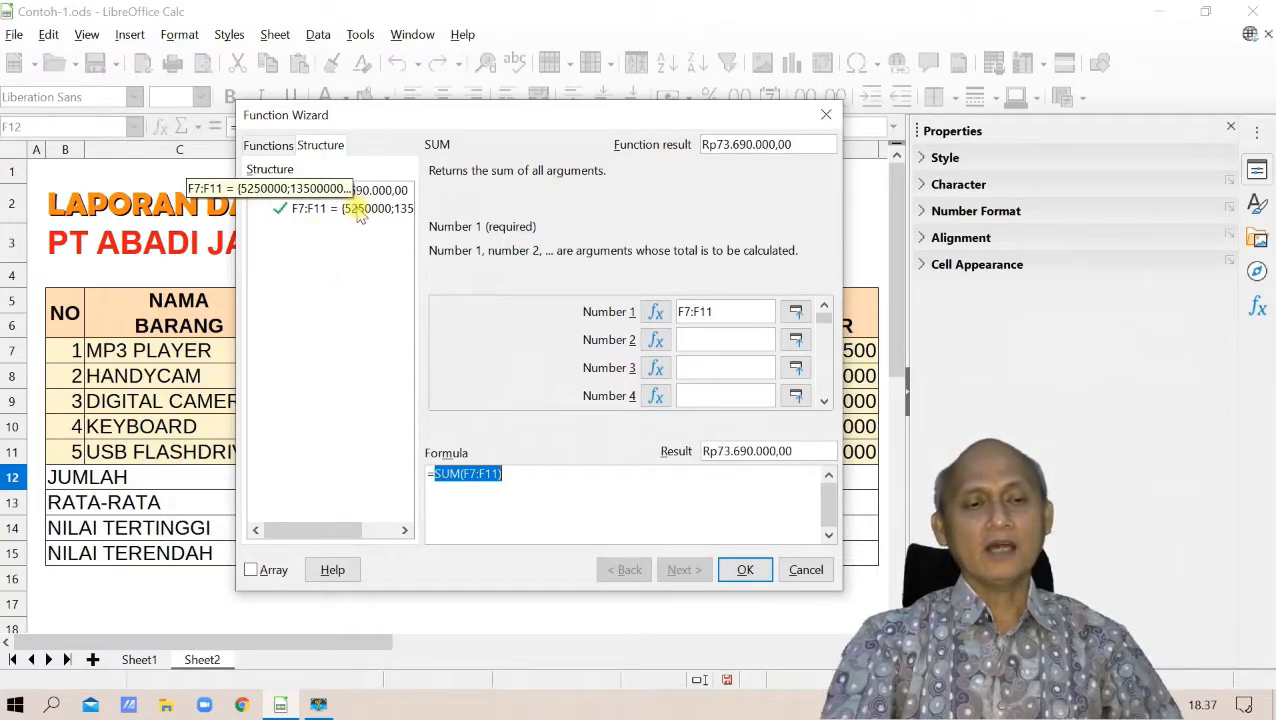
left_click(741, 569)
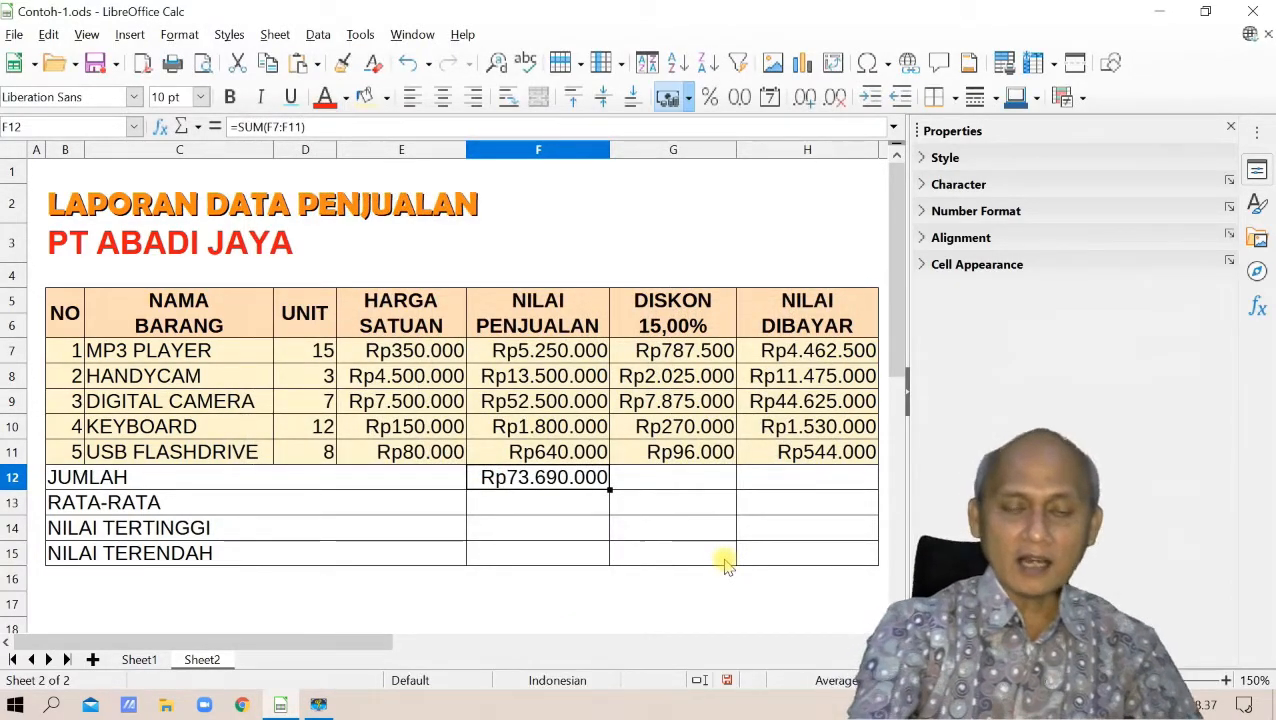
key("Delete")
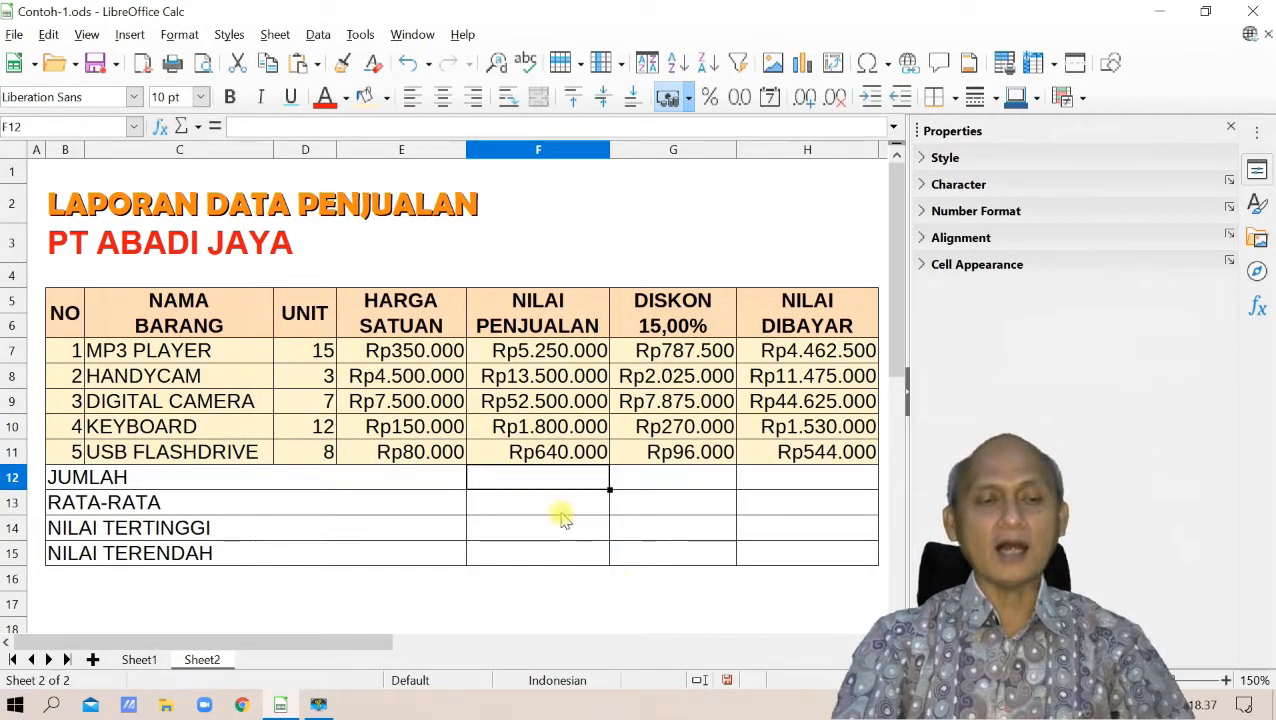
left_click(160, 128)
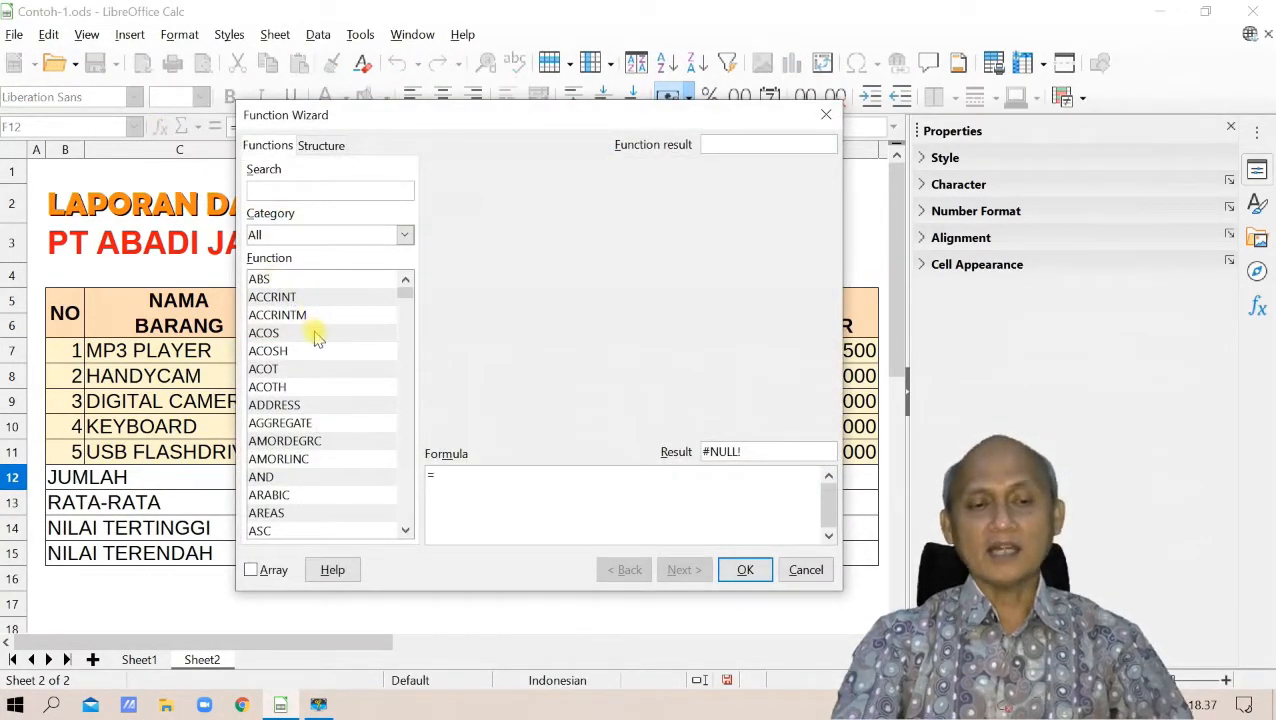
type("SUMN")
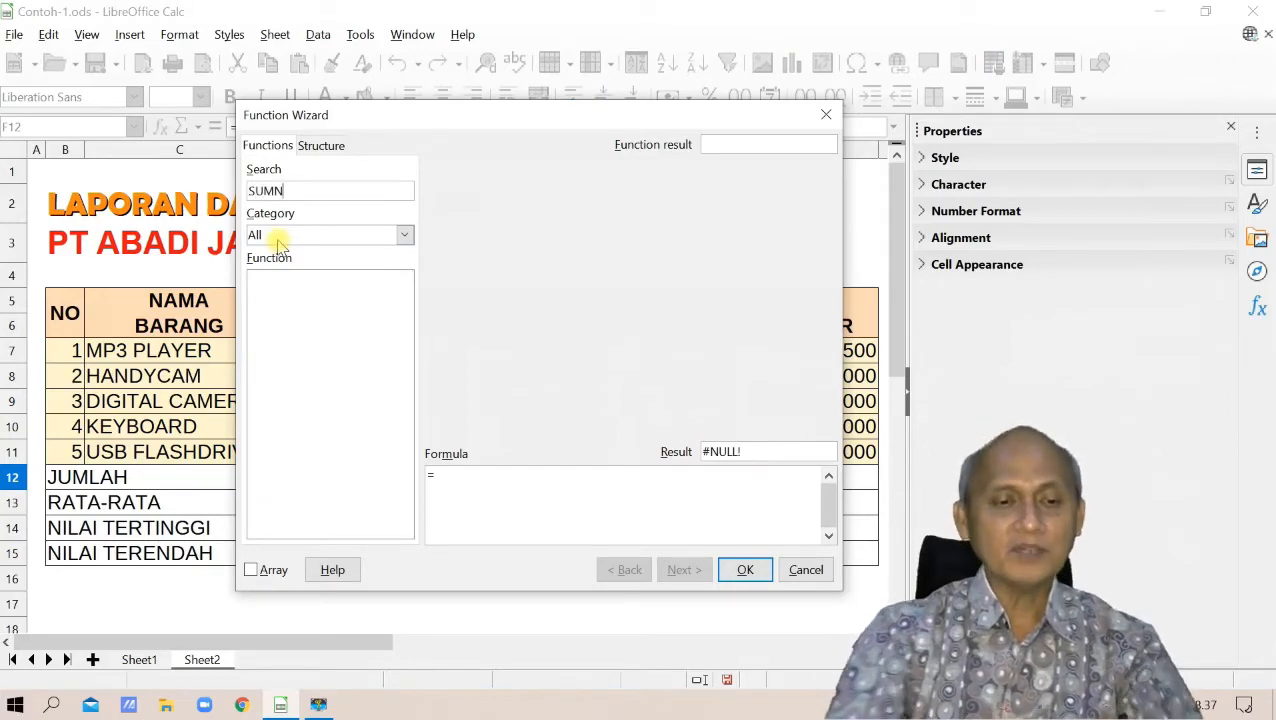
key("BackSpace")
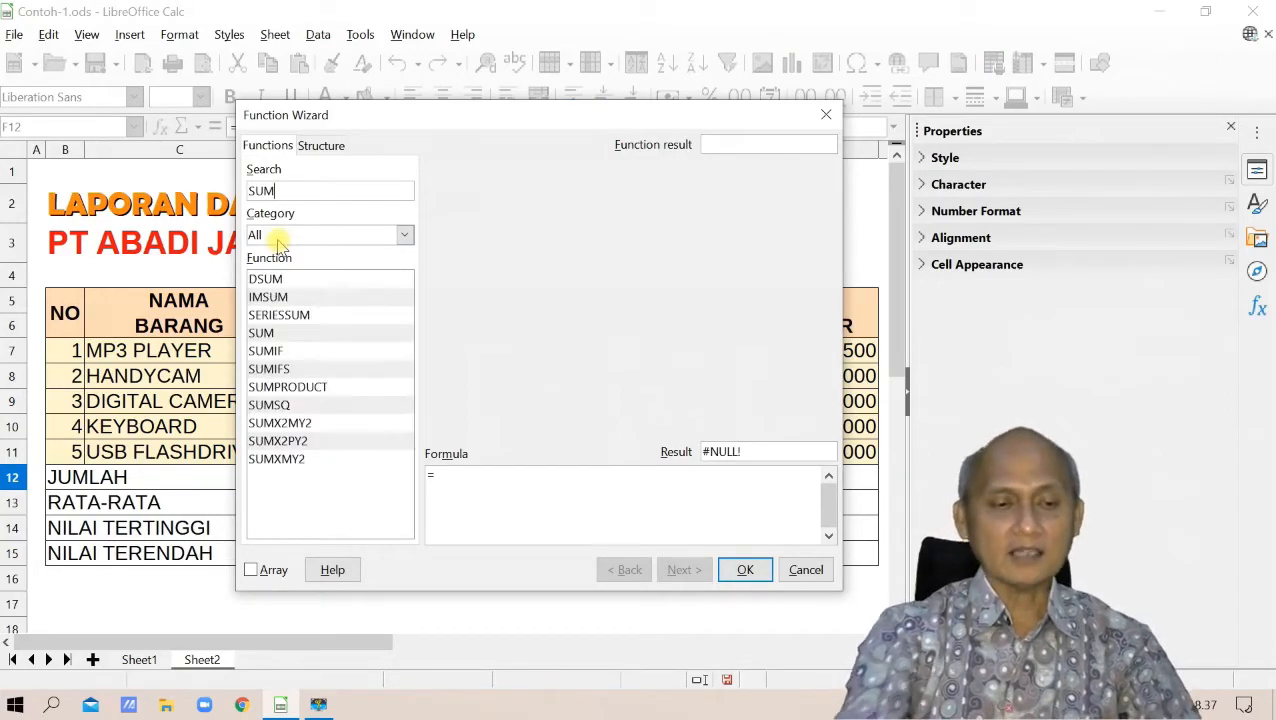
double_click(263, 334)
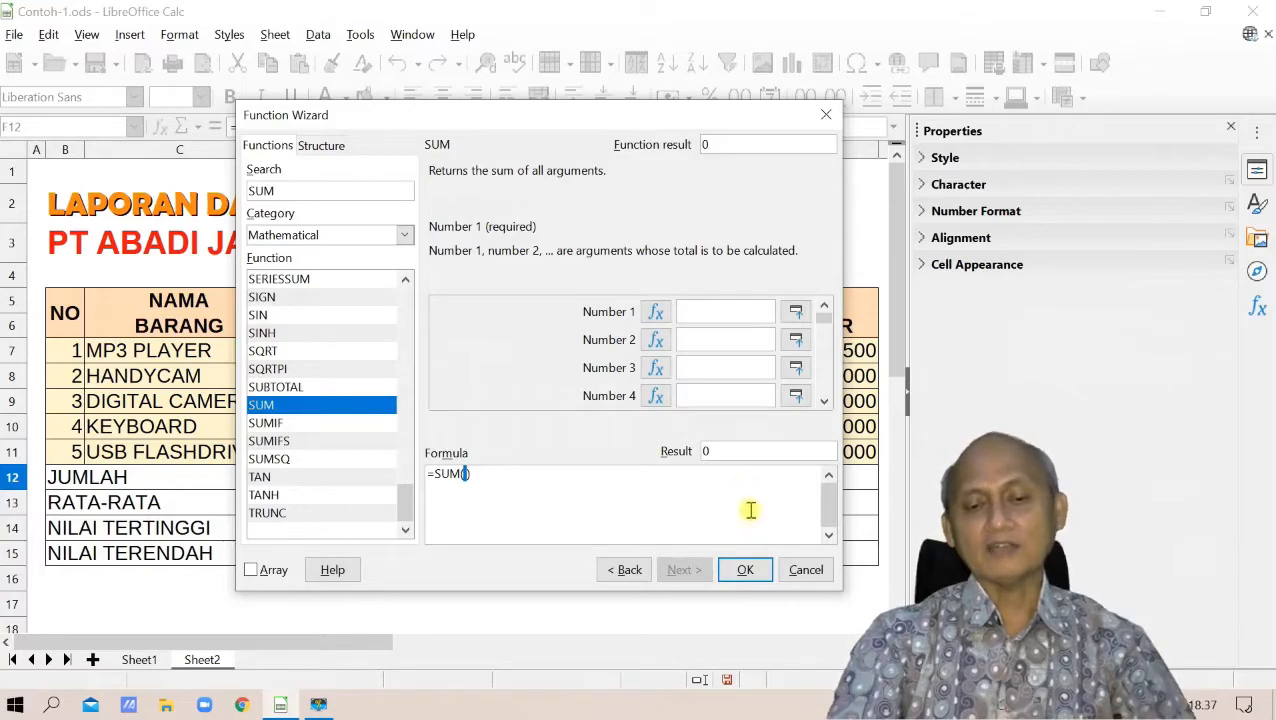
left_click(792, 572)
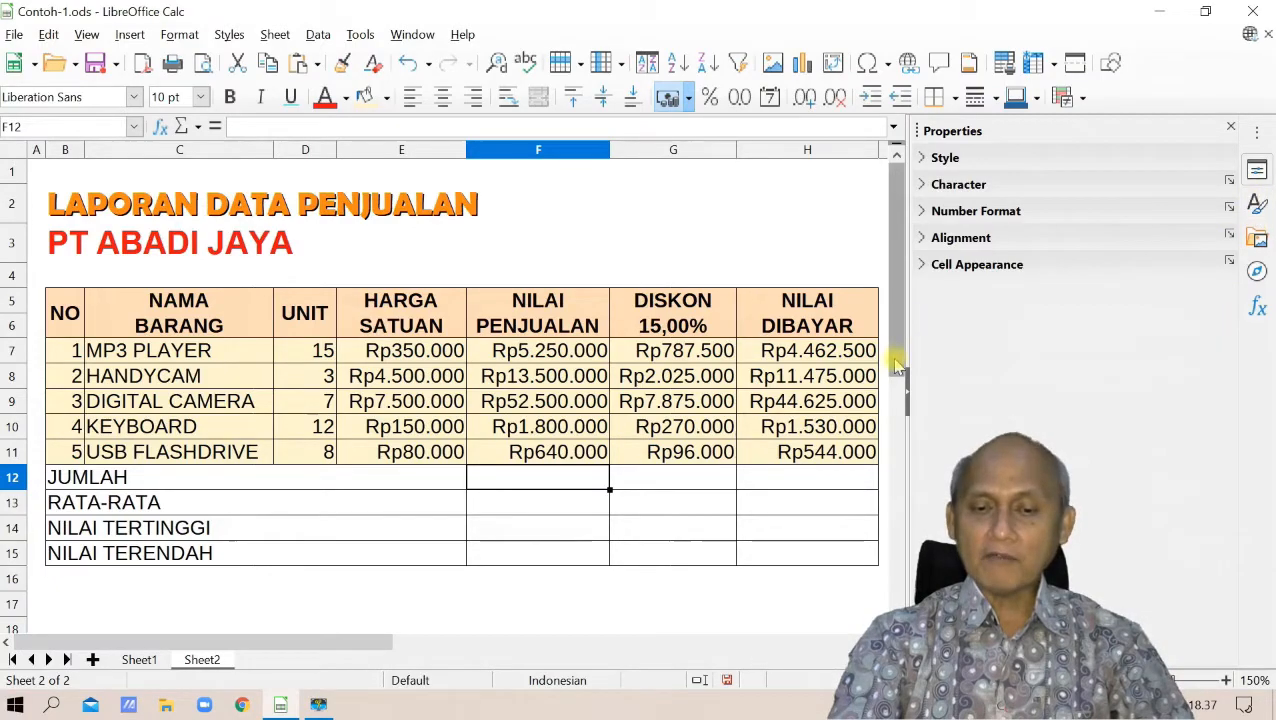
Enter SUM over F7:F11 in F12 using the last used functions, and undo the entry
left_click(1258, 307)
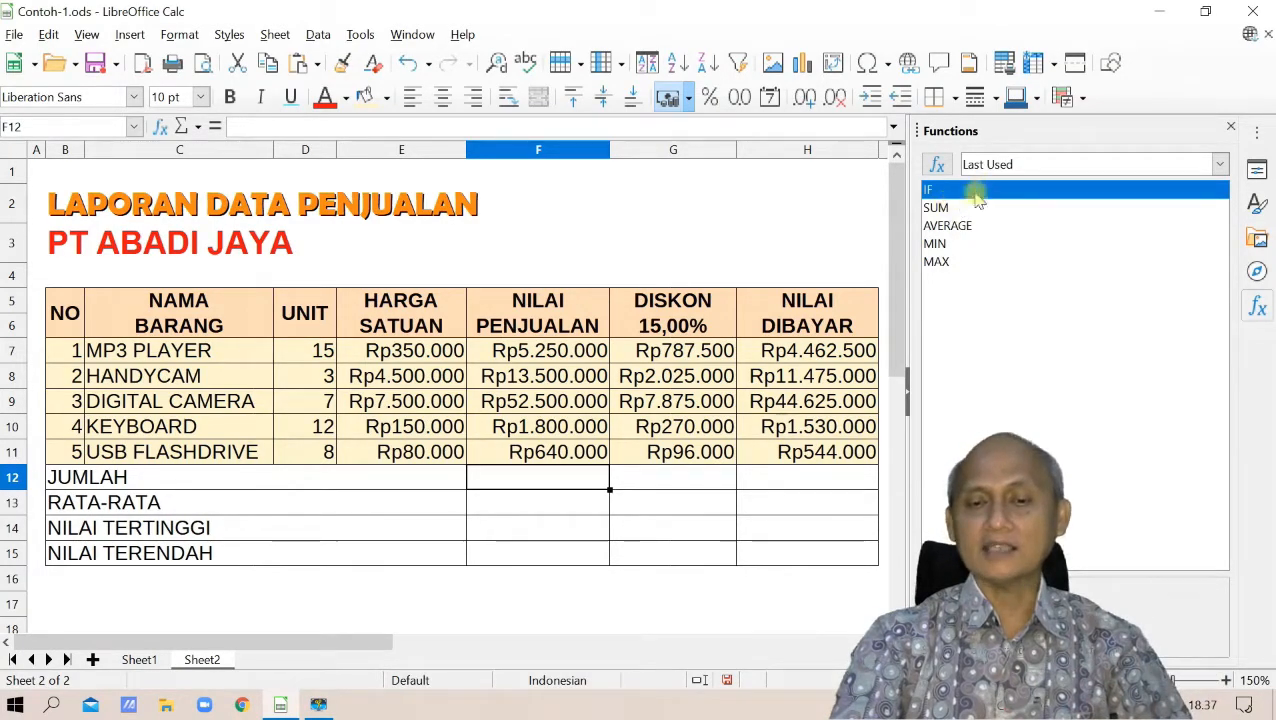
double_click(950, 208)
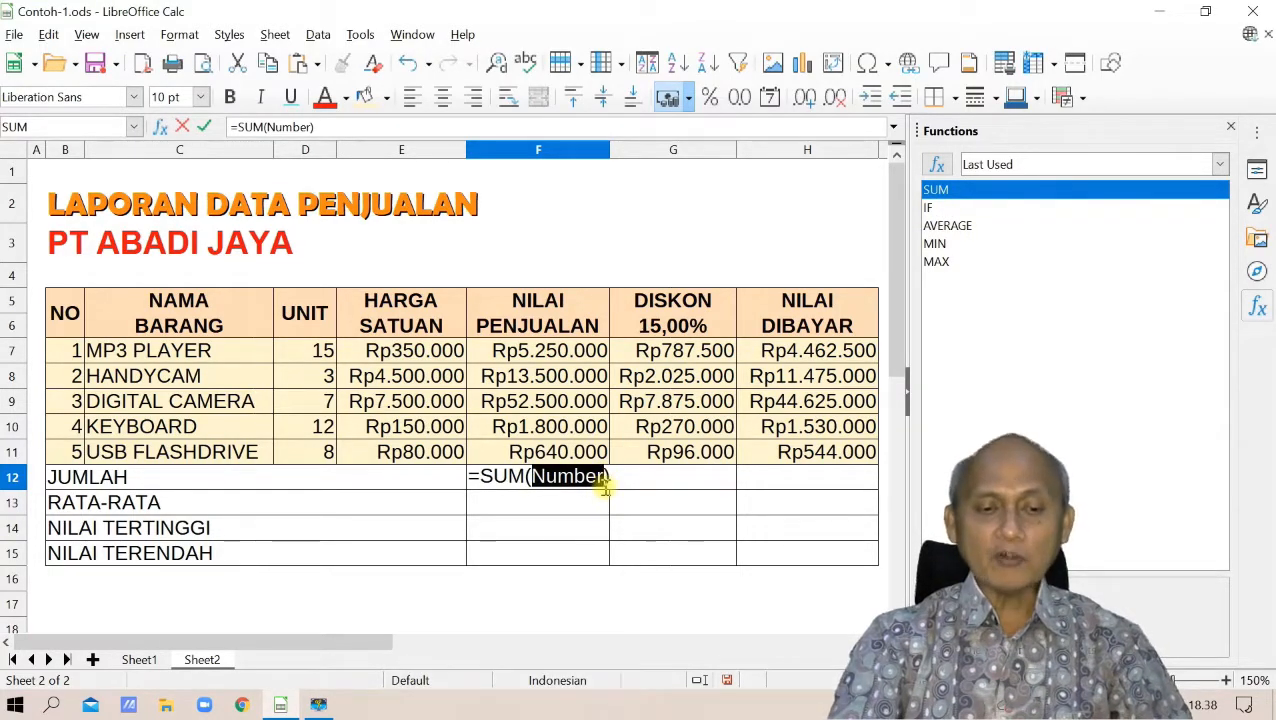
left_click_drag(541, 350, 565, 441)
key("Return")
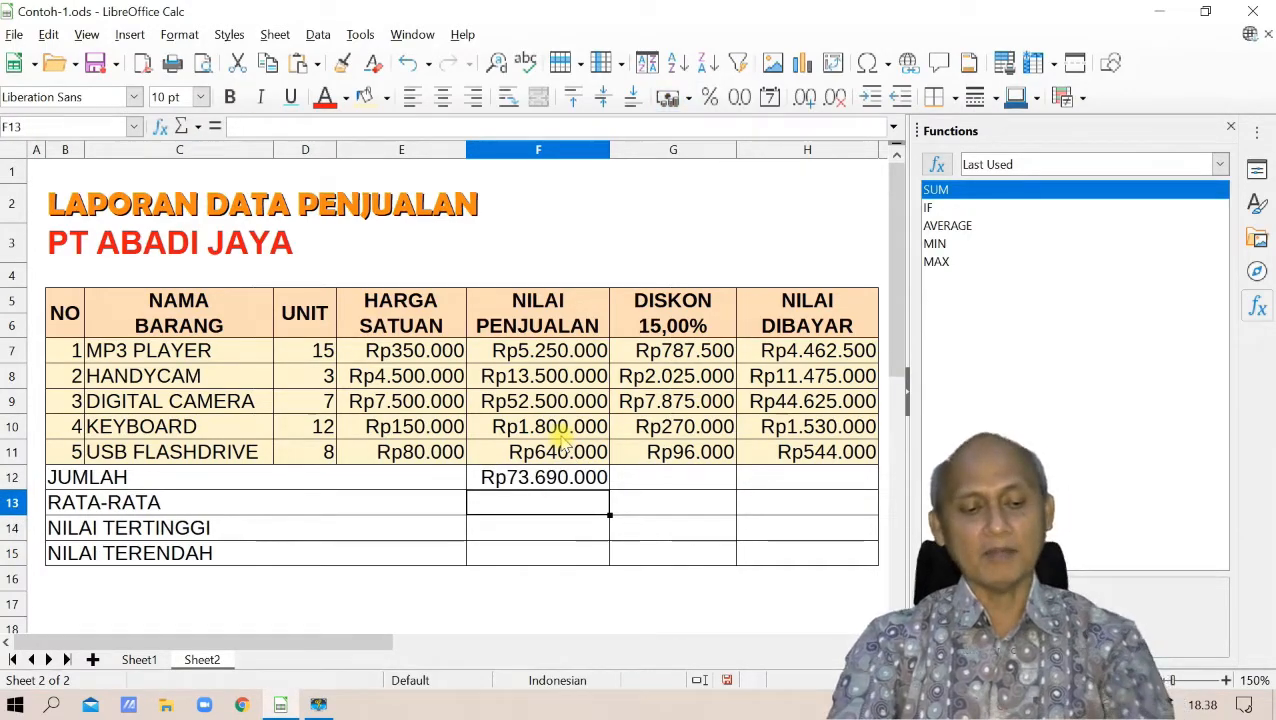
key("ctrl+z")
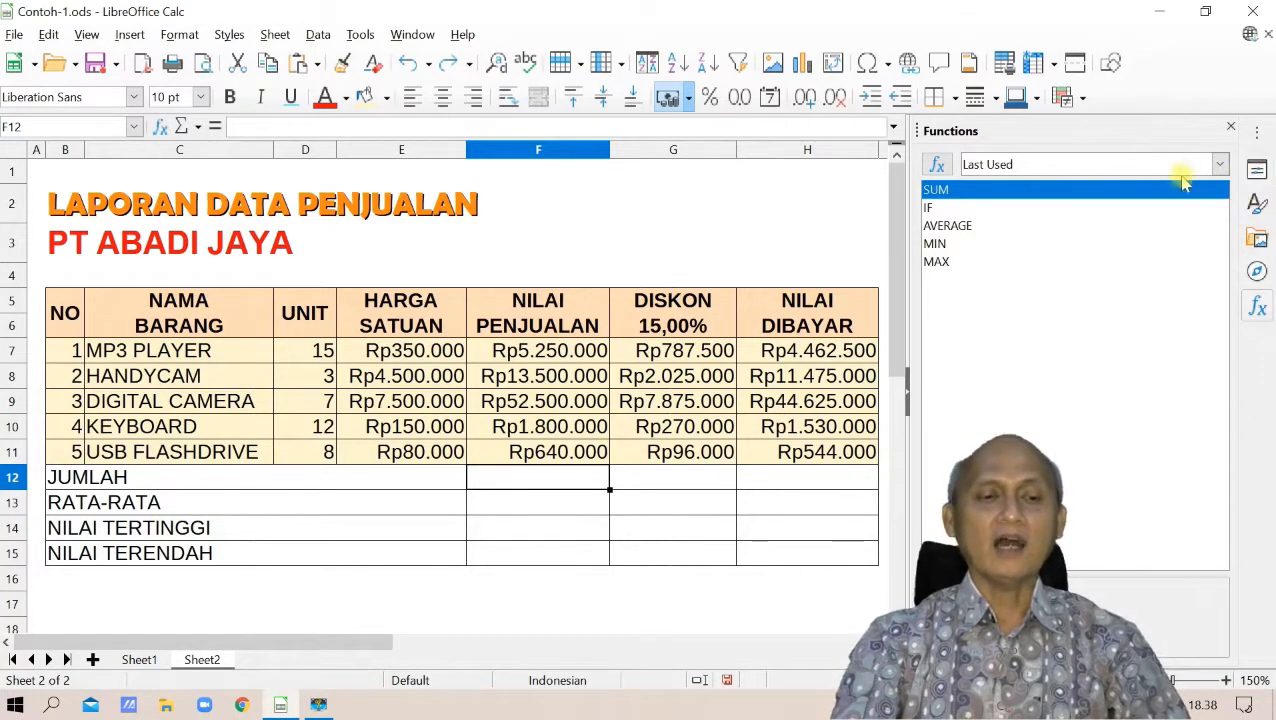
left_click(1258, 171)
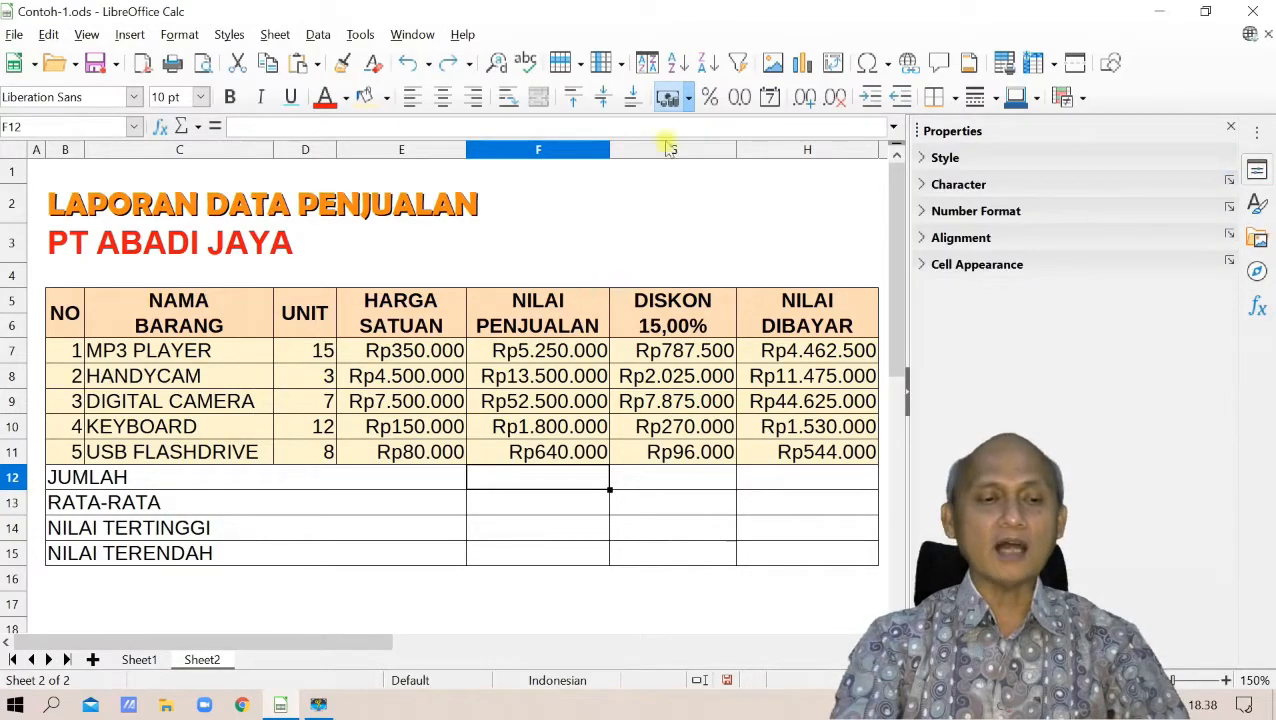
Total the range F7:F11 in F12 with the automatic Sum function
left_click(198, 125)
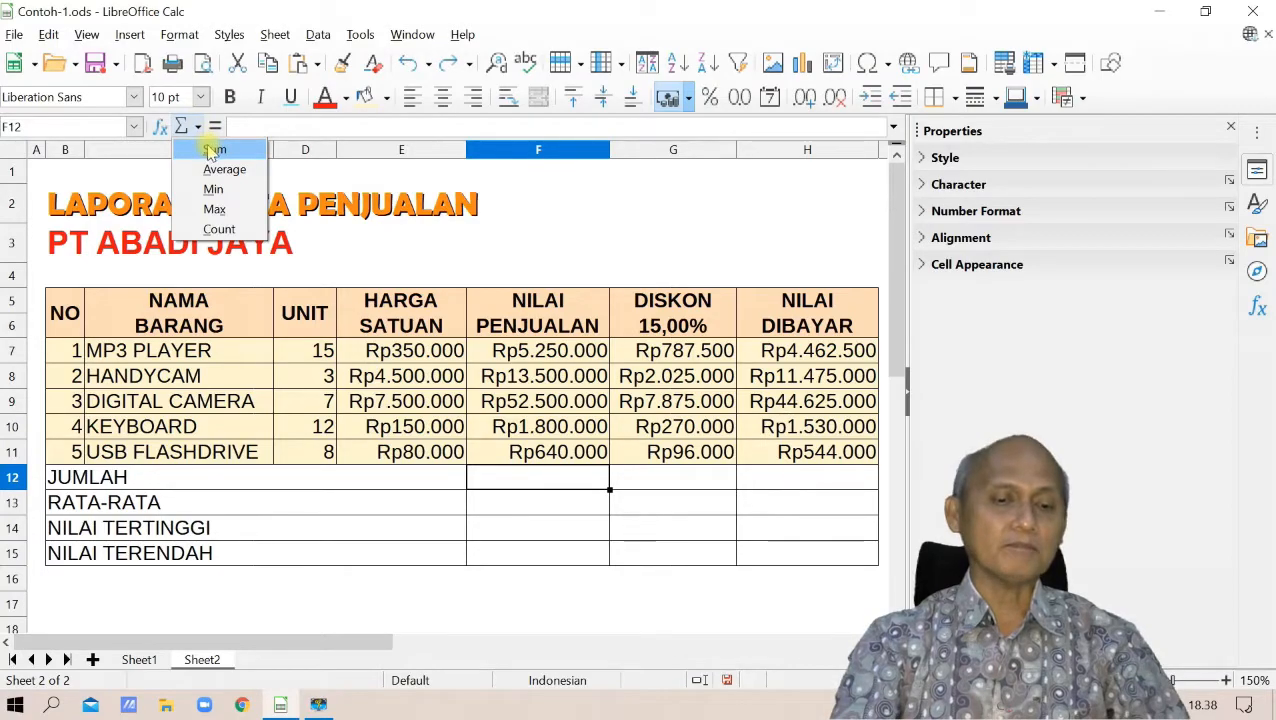
left_click(213, 150)
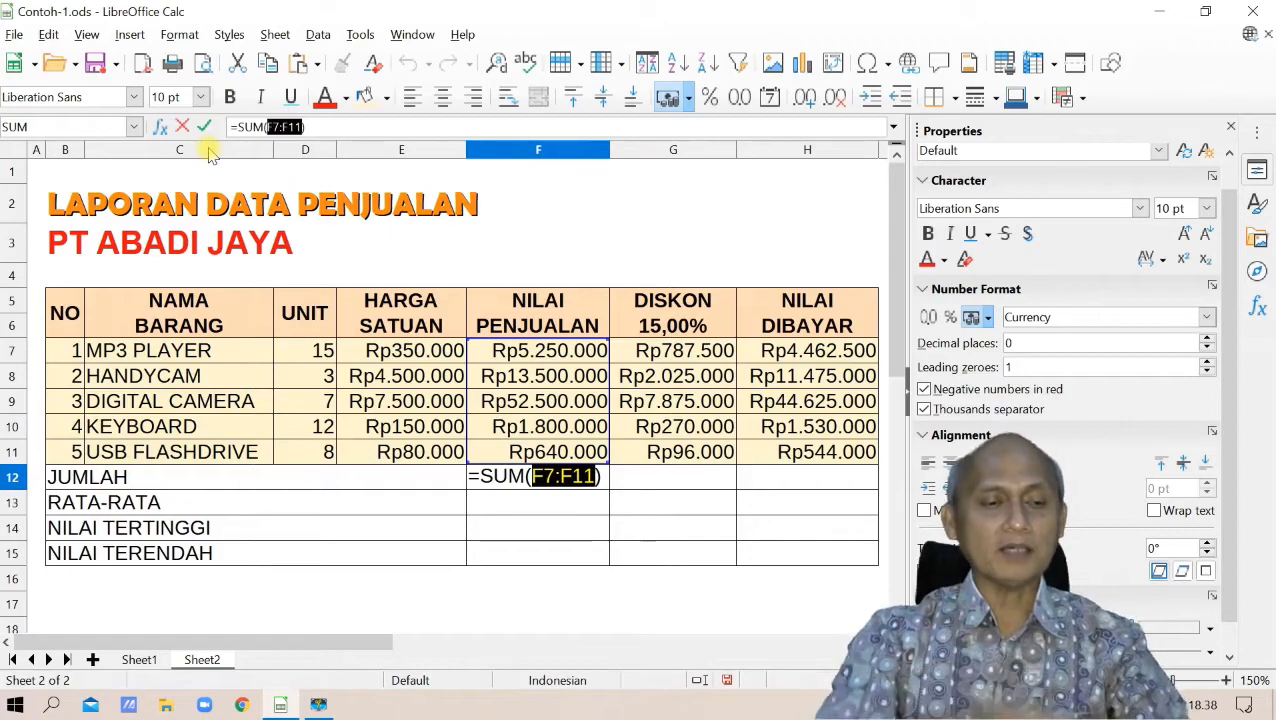
key("Return")
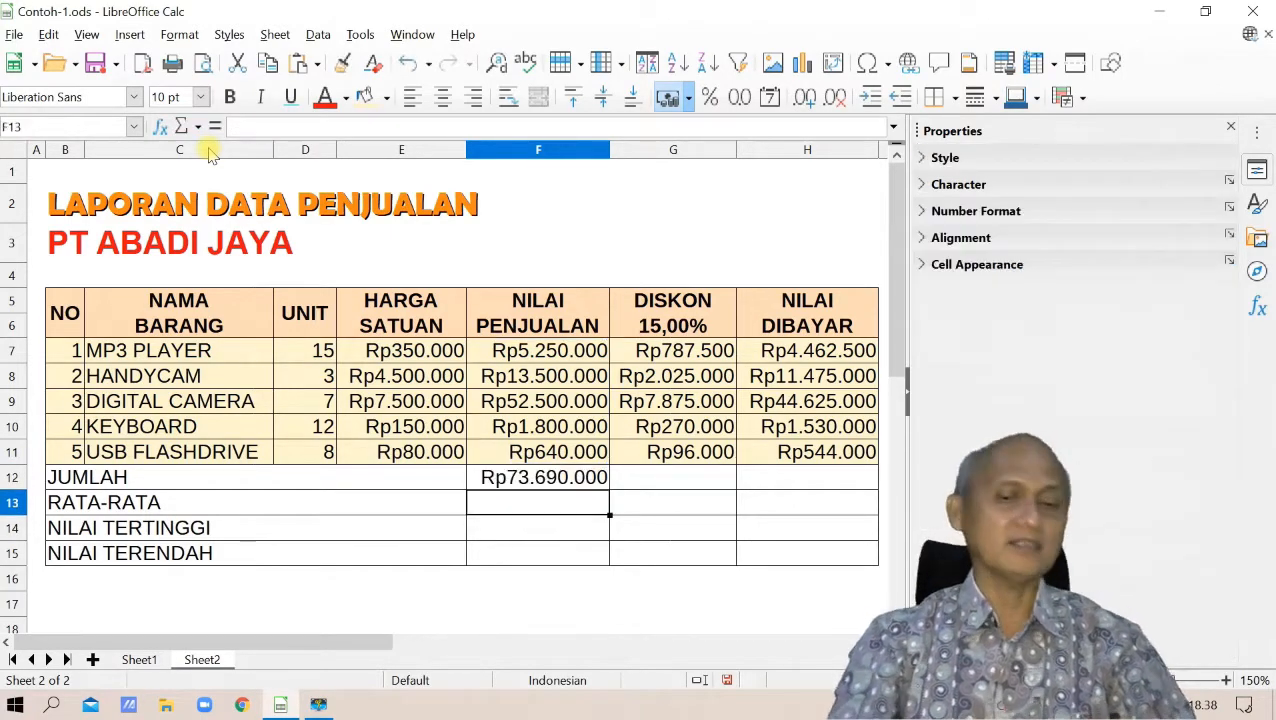
Try copying the F12 total into G12:H12 and fitting column G's width, and undo both changes
left_click(557, 480)
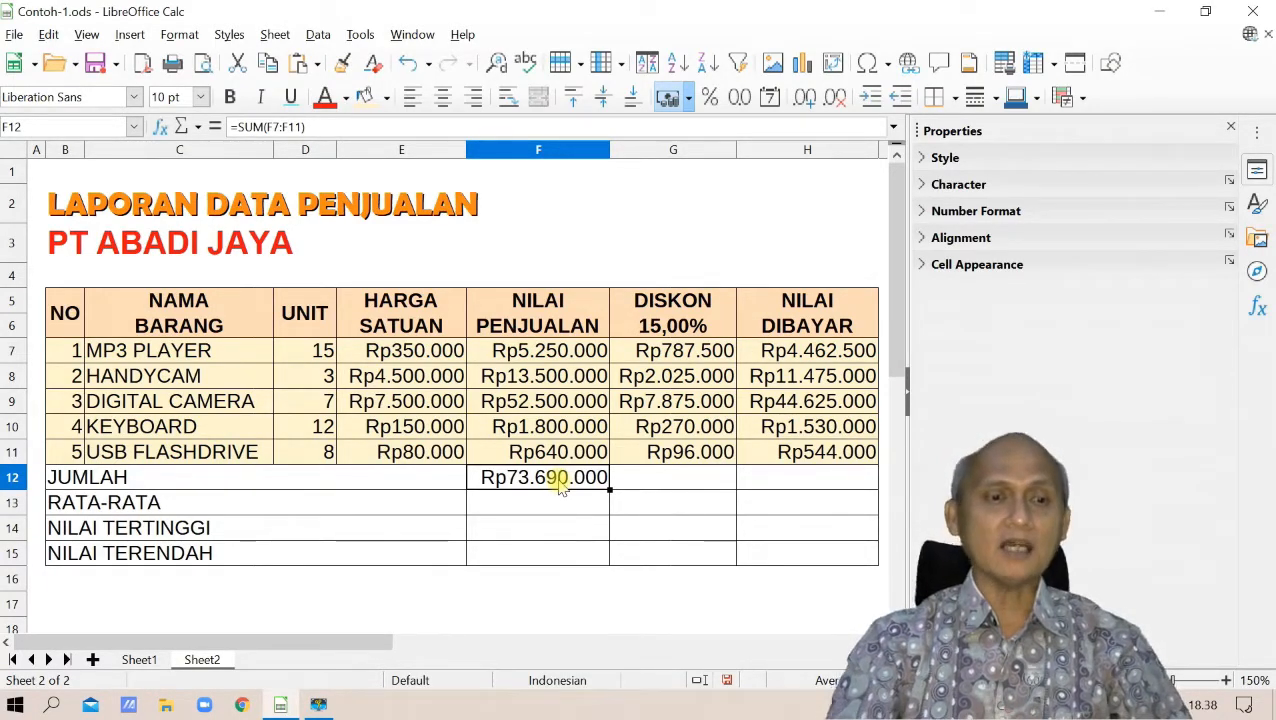
left_click(267, 64)
left_click_drag(672, 477, 783, 484)
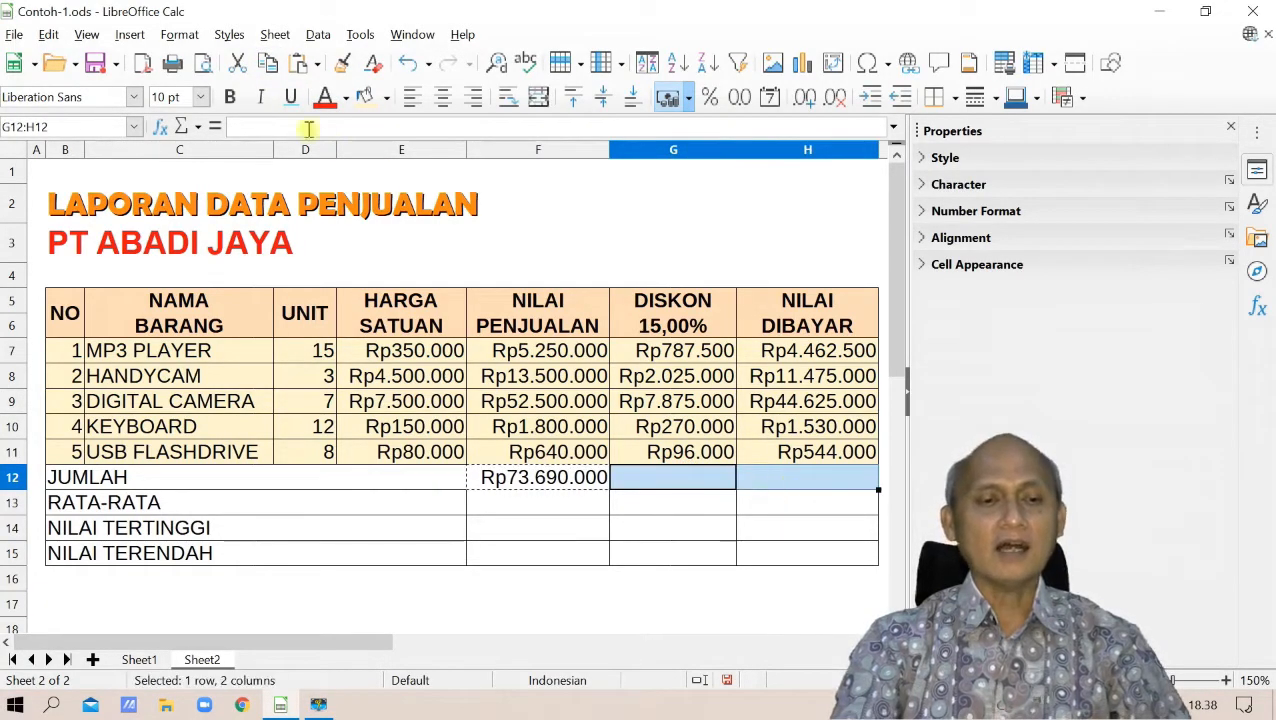
left_click(298, 64)
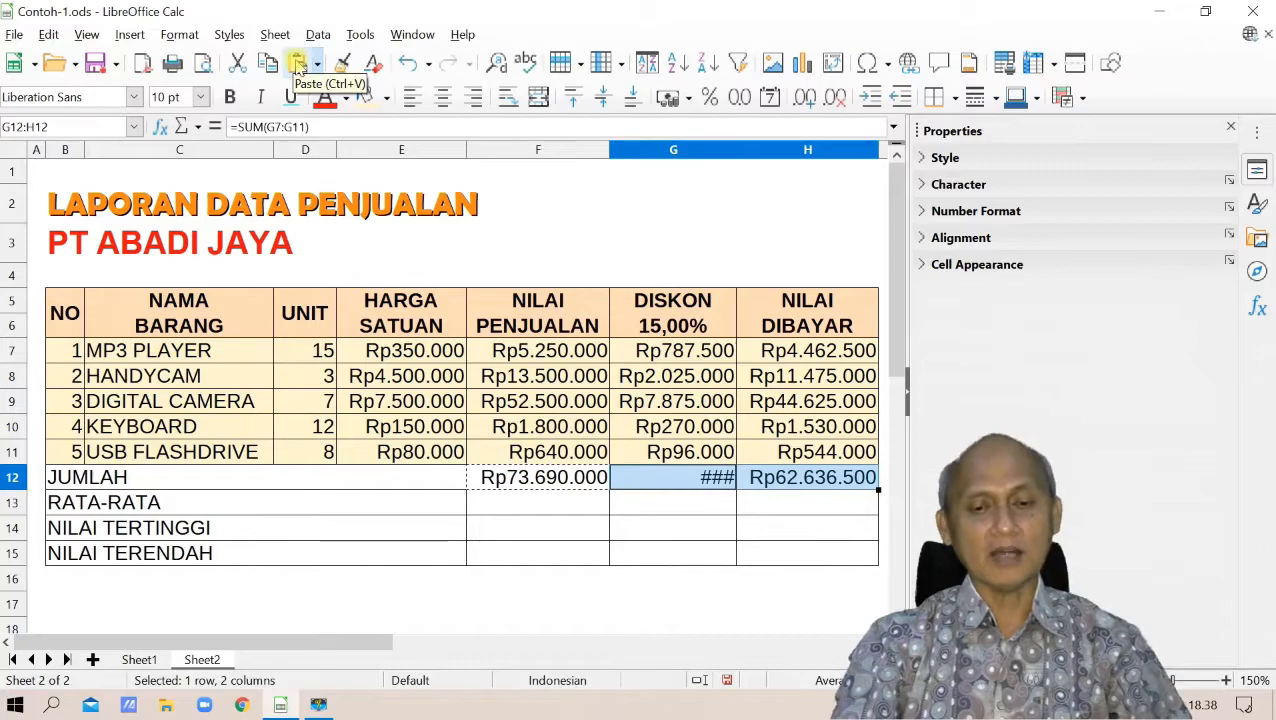
double_click(737, 148)
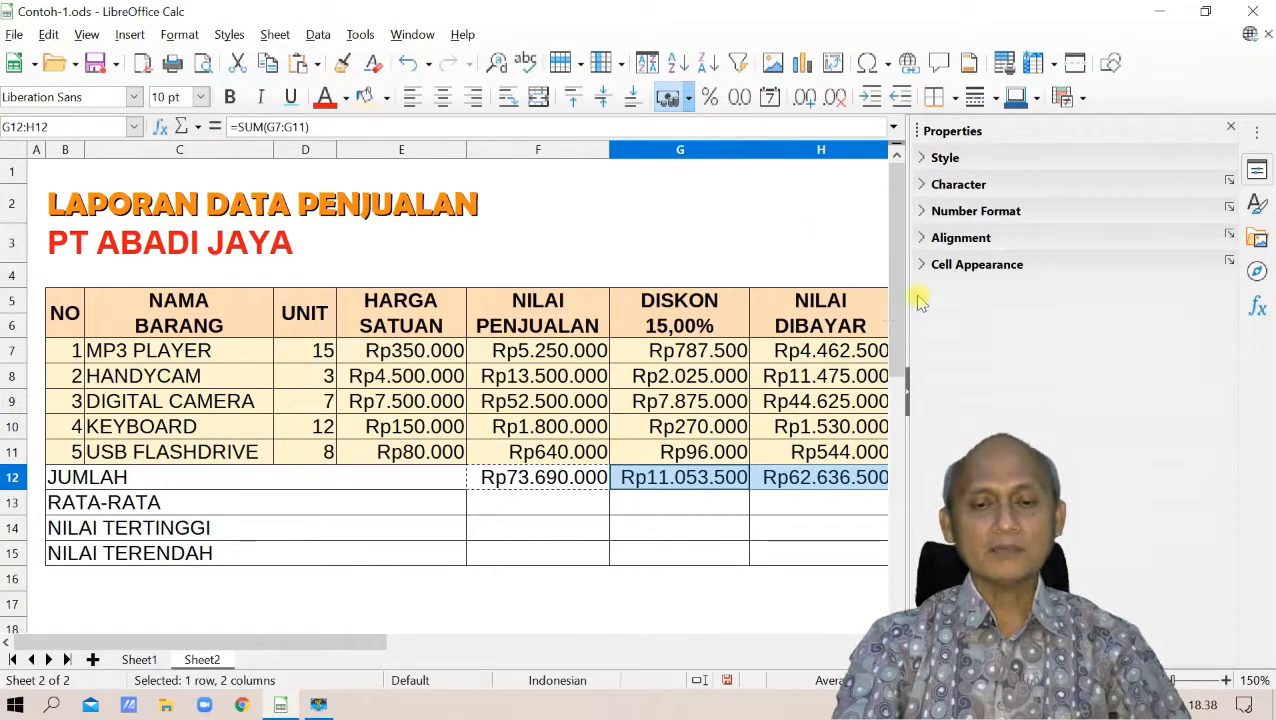
left_click_drag(907, 288, 945, 358)
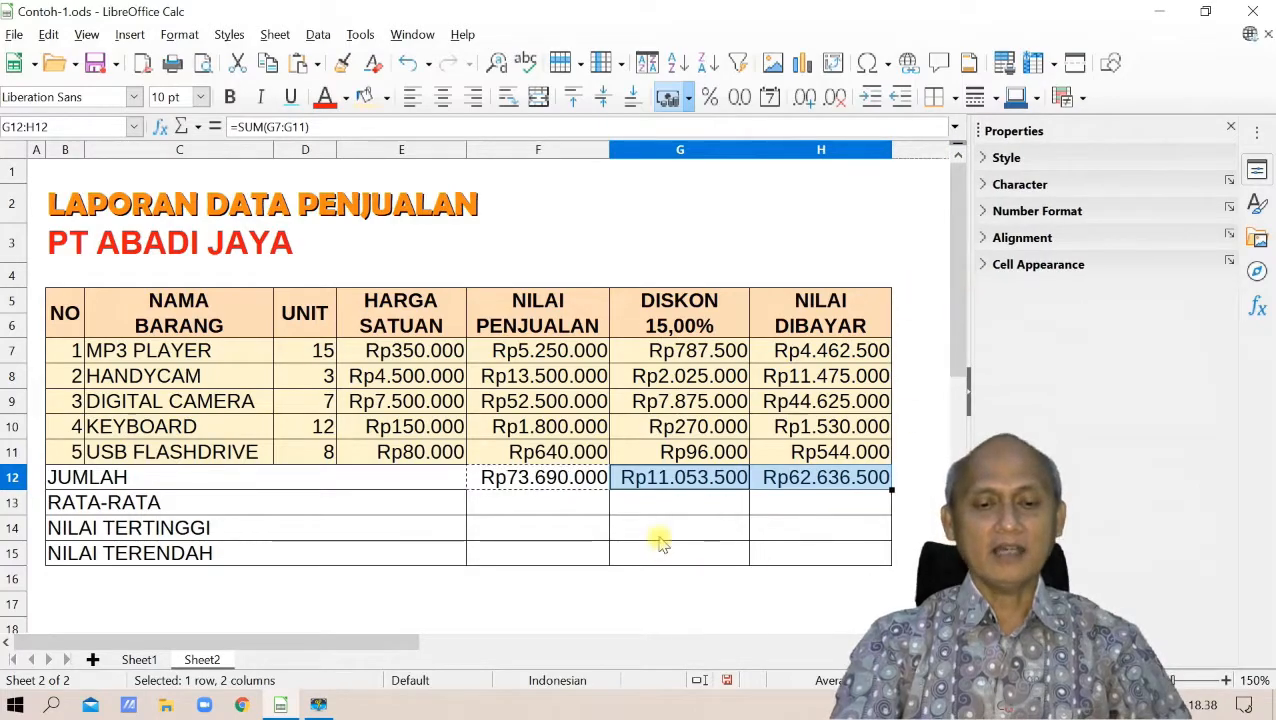
key("ctrl+z")
key("ctrl+z")
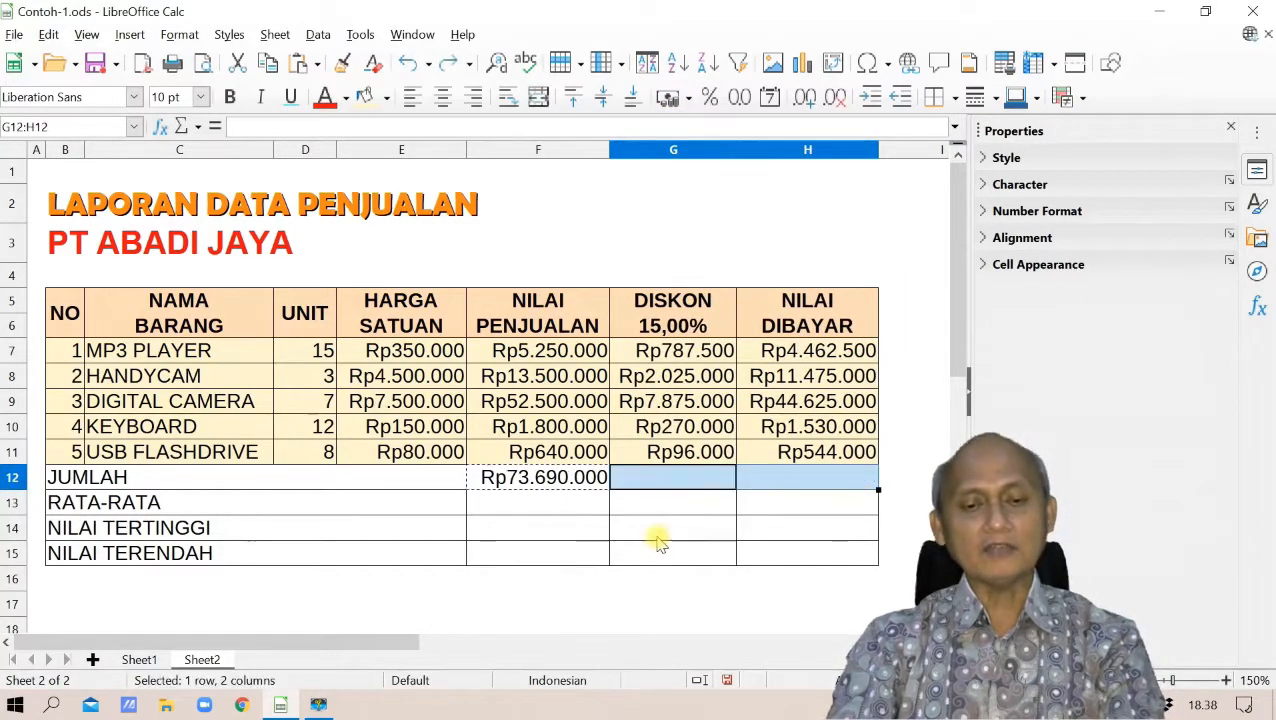
Fill the F12 total across to H12 and fit column G's width to its contents
left_click(565, 478)
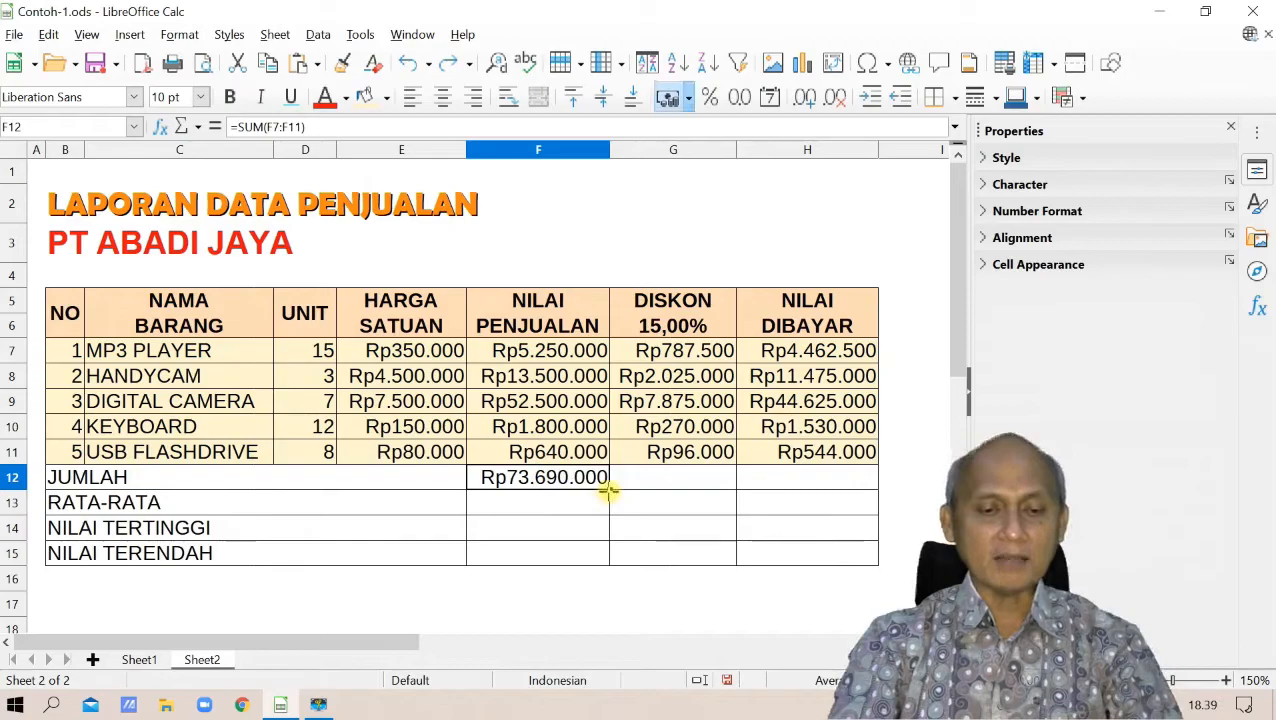
left_click_drag(612, 490, 836, 485)
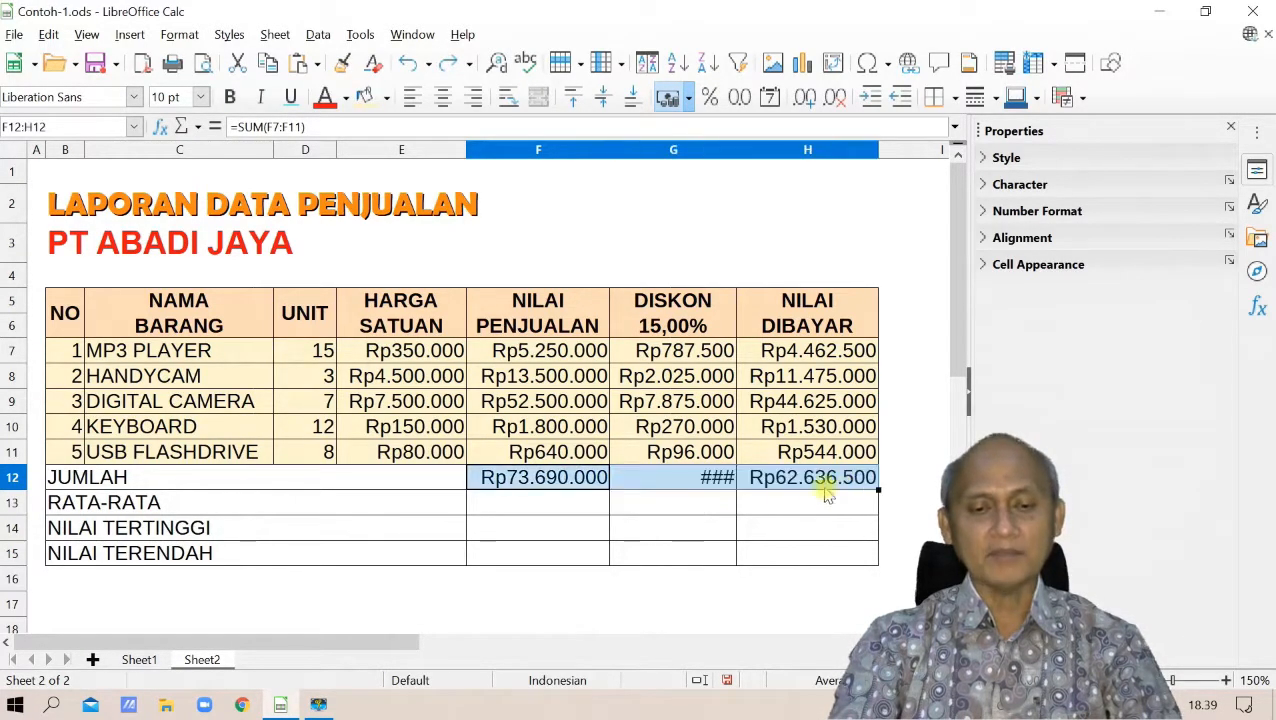
double_click(737, 149)
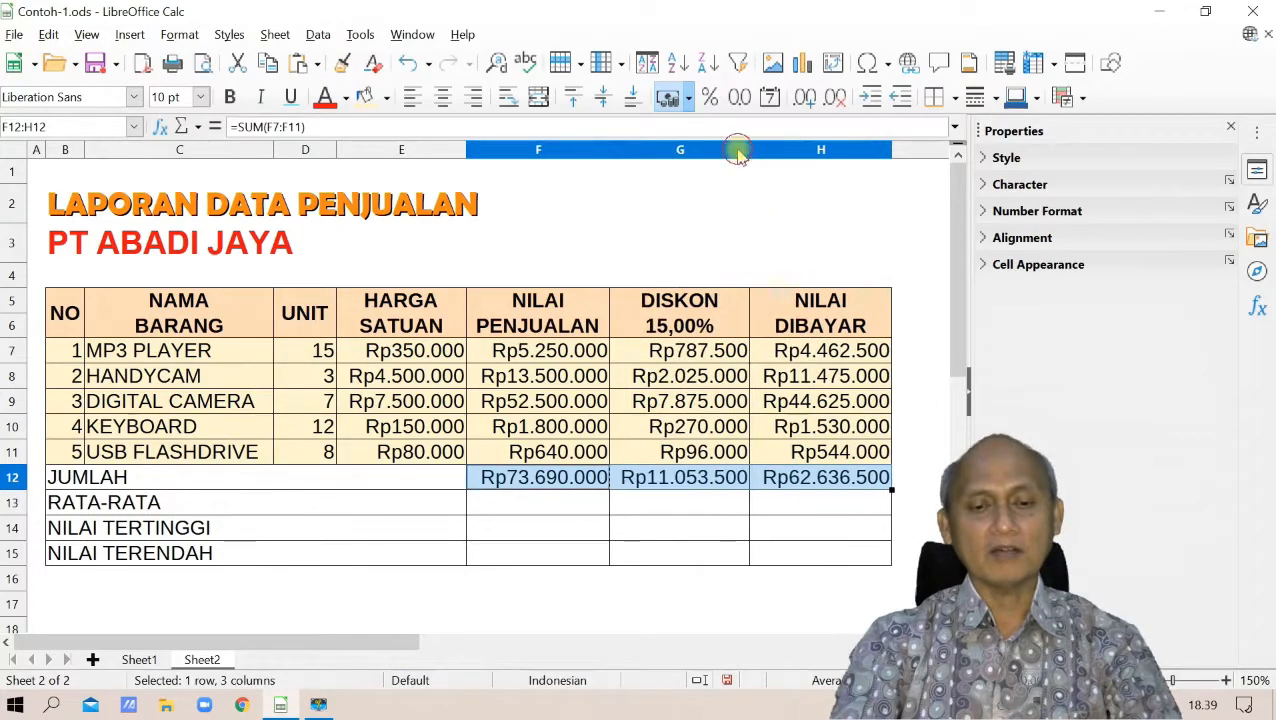
Examine the ranges referenced by the JUMLAH formulas in G12 and H12 without changing them
left_click(682, 482)
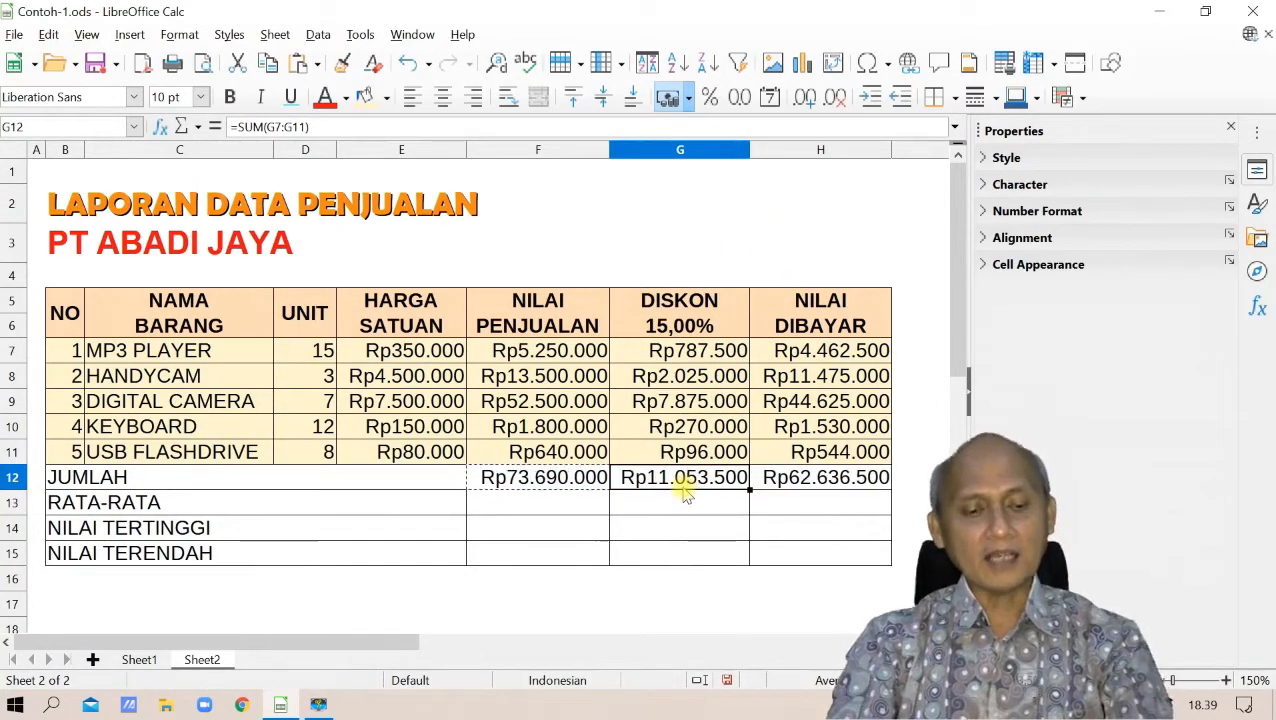
left_click(347, 127)
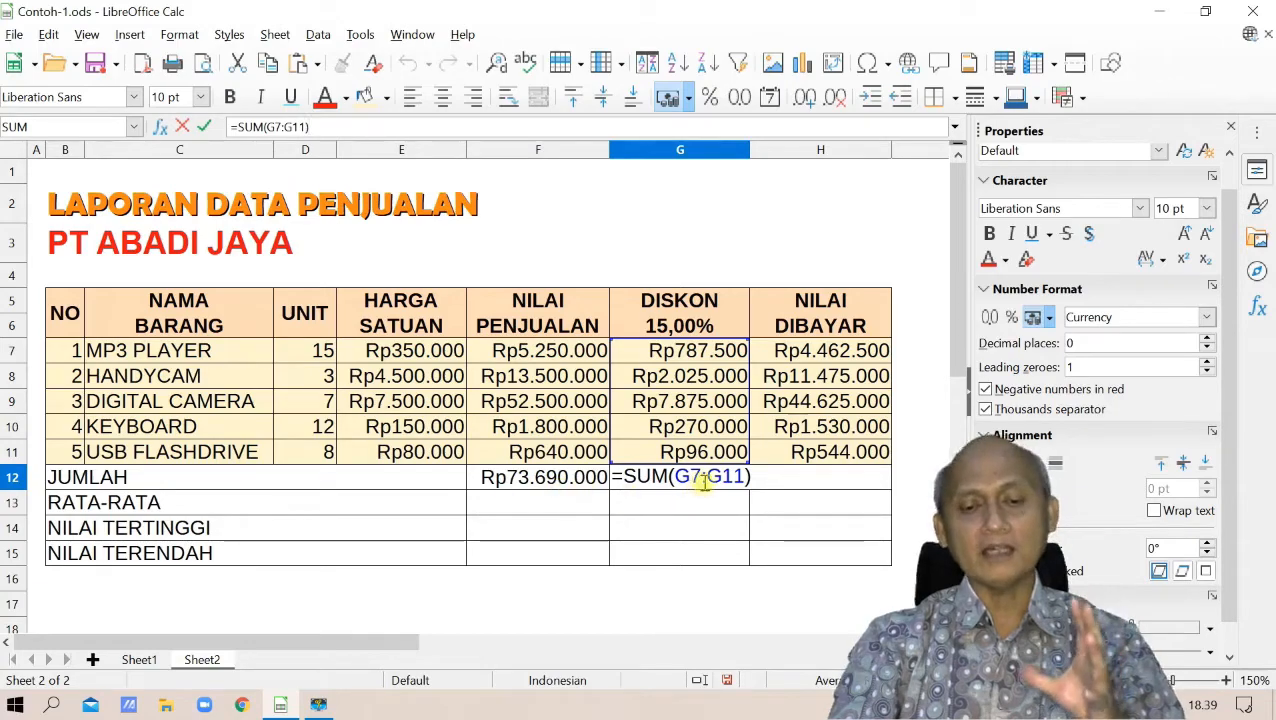
key("Return")
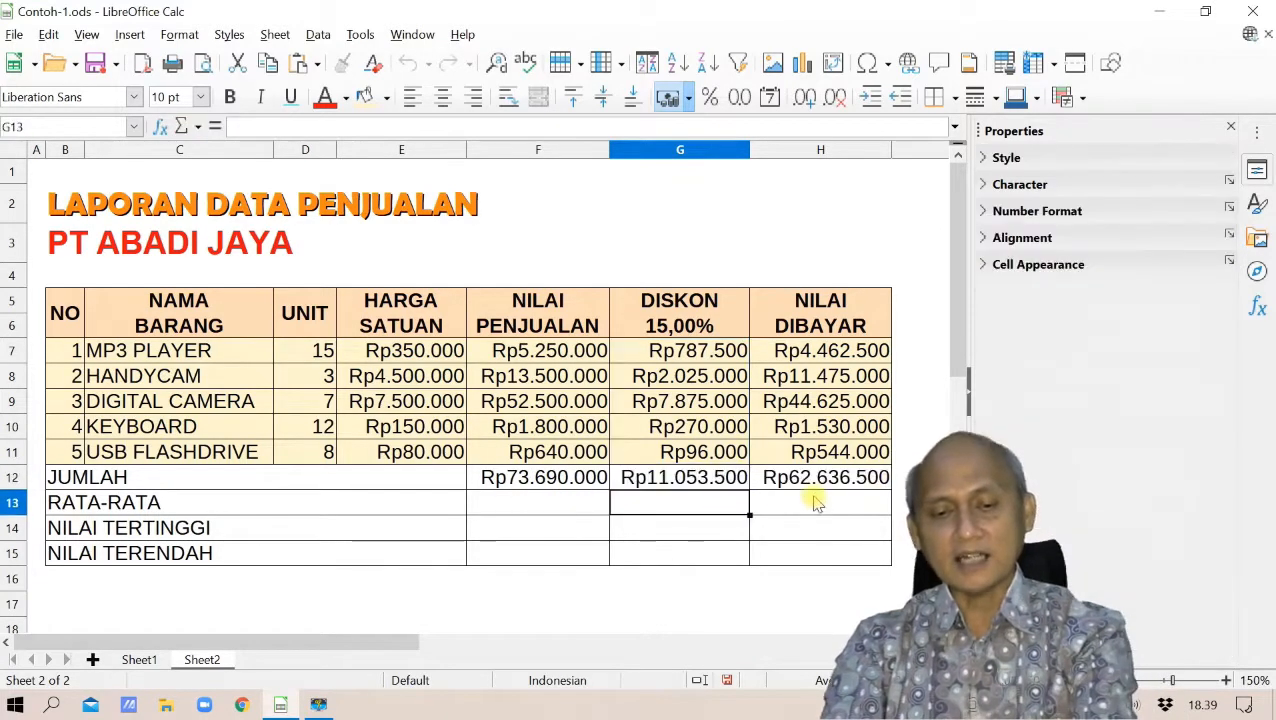
left_click(822, 477)
left_click(360, 126)
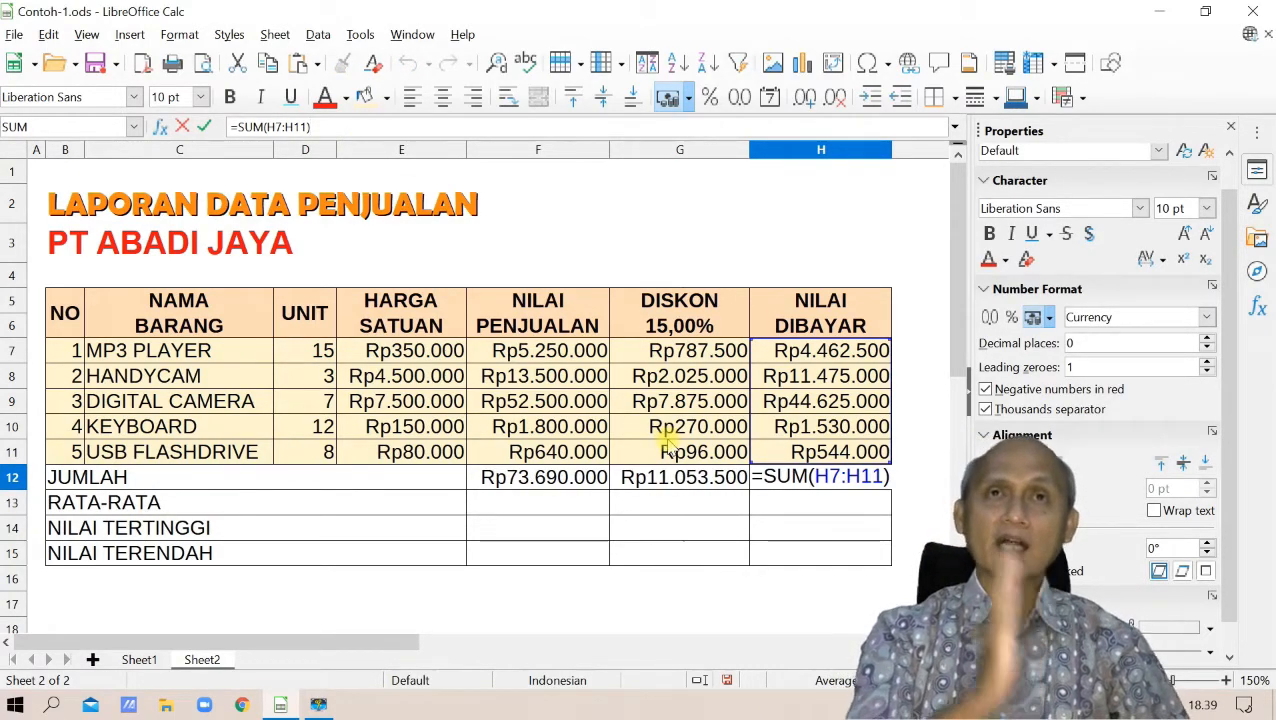
left_click(505, 508)
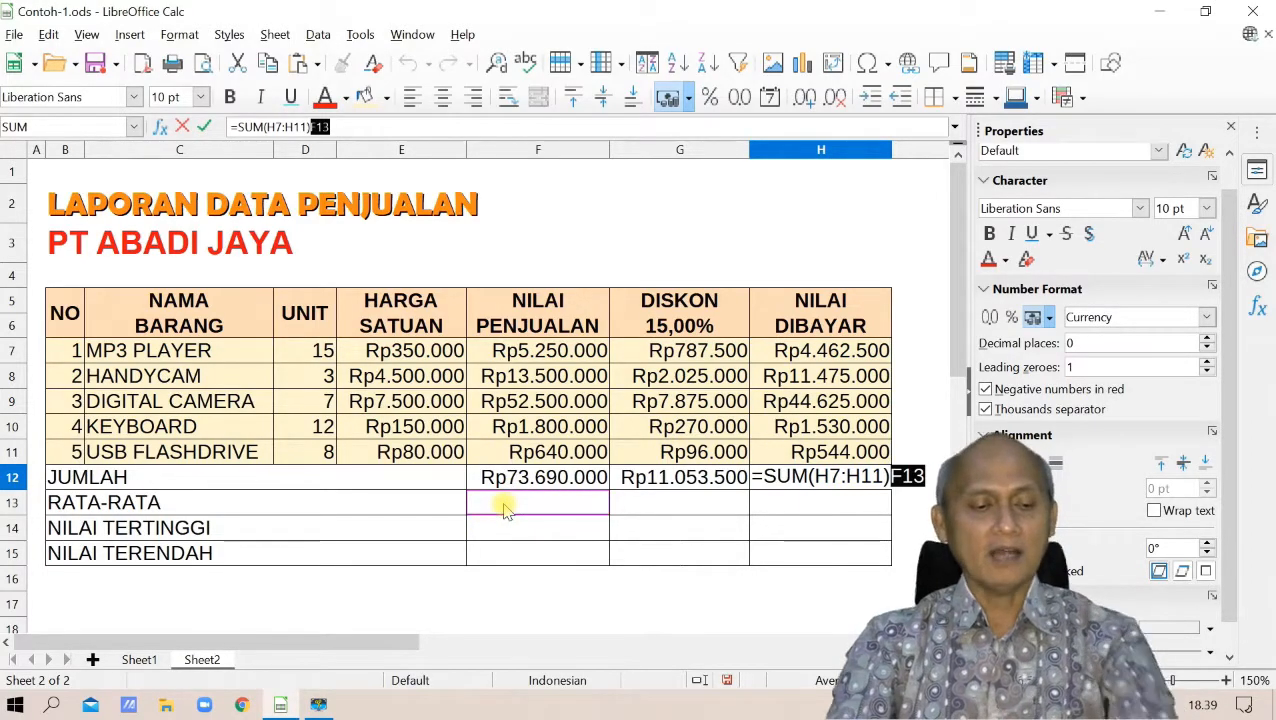
key("Escape")
Calculate the average of F7:F11 in F13 with the AVERAGE function
left_click(505, 508)
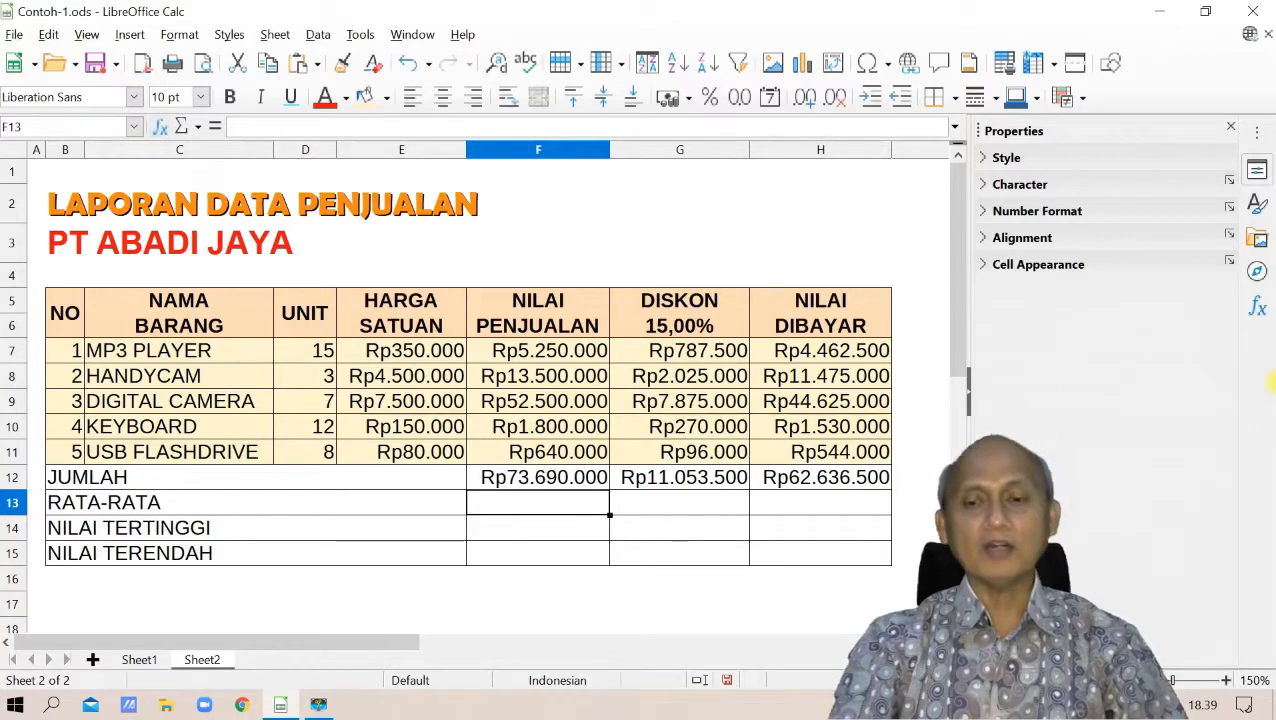
left_click(1257, 312)
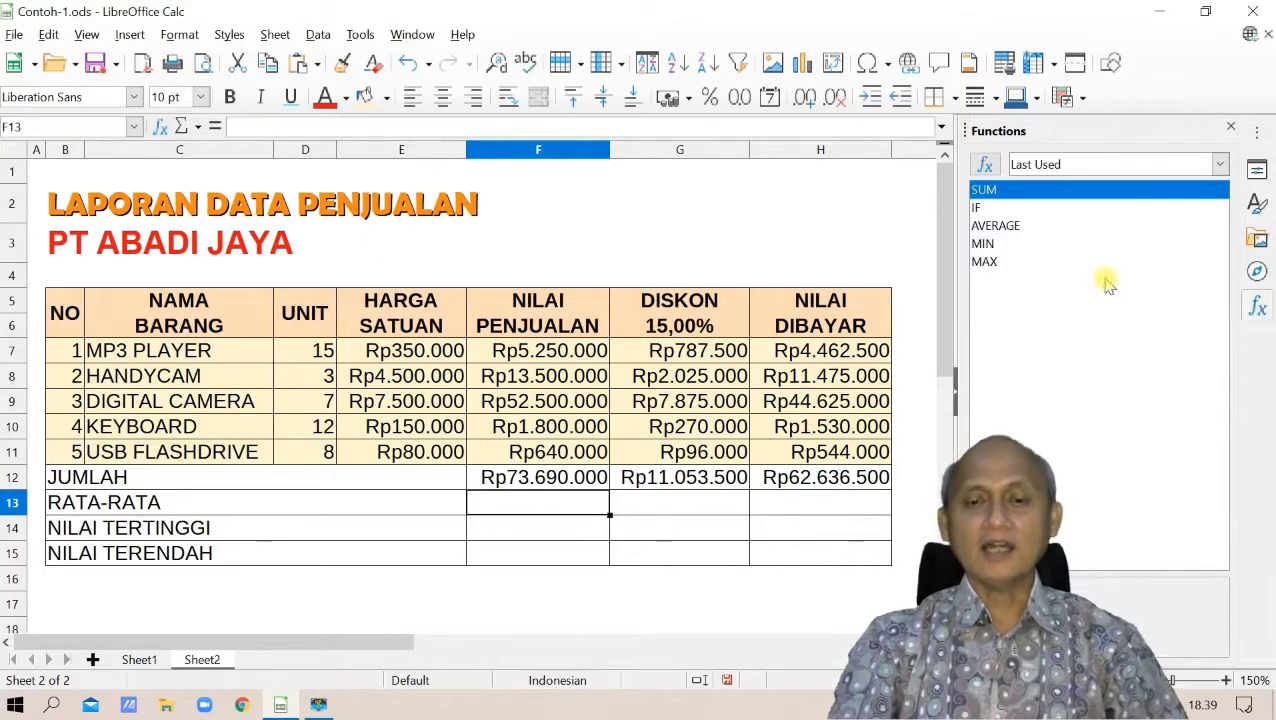
double_click(1012, 236)
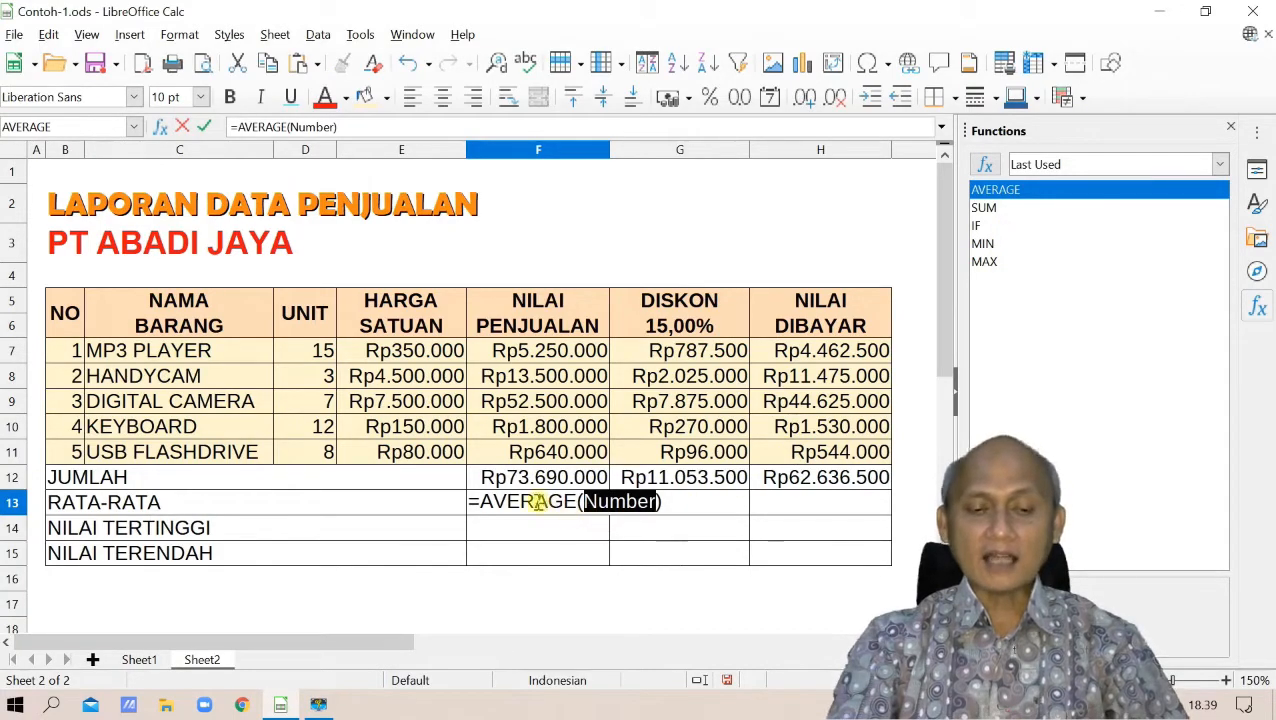
left_click_drag(562, 350, 560, 452)
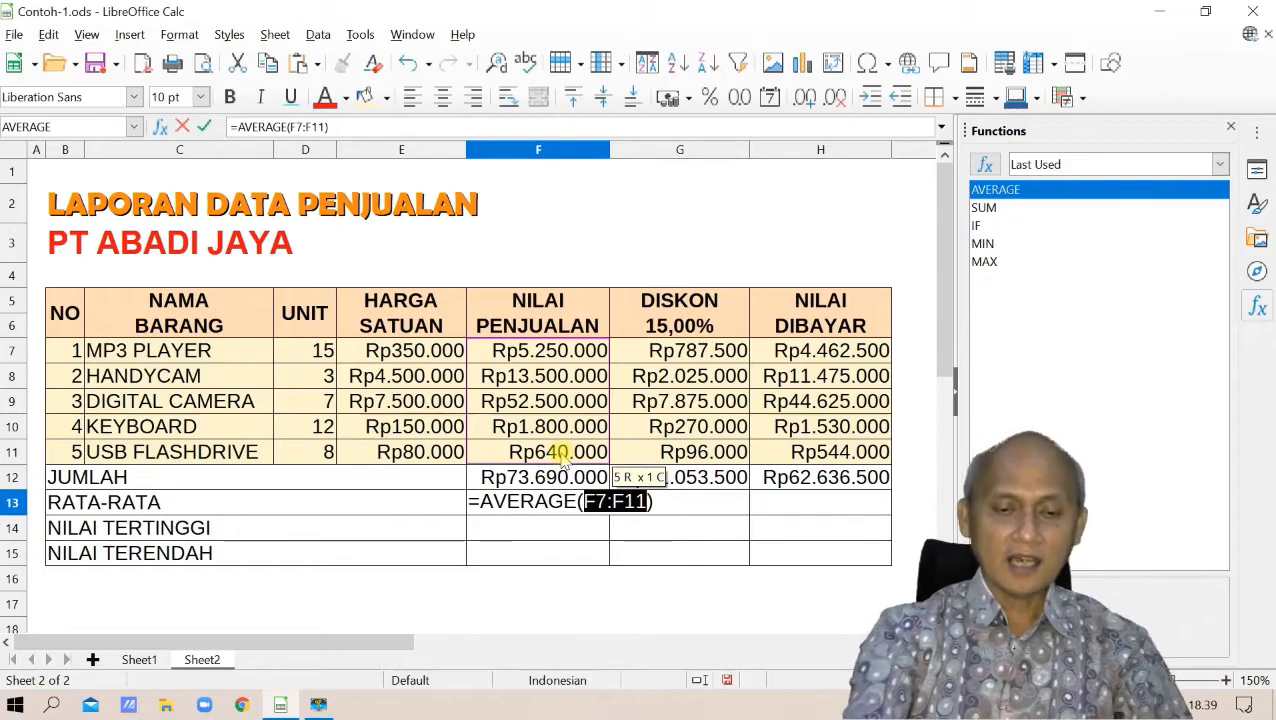
key("Return")
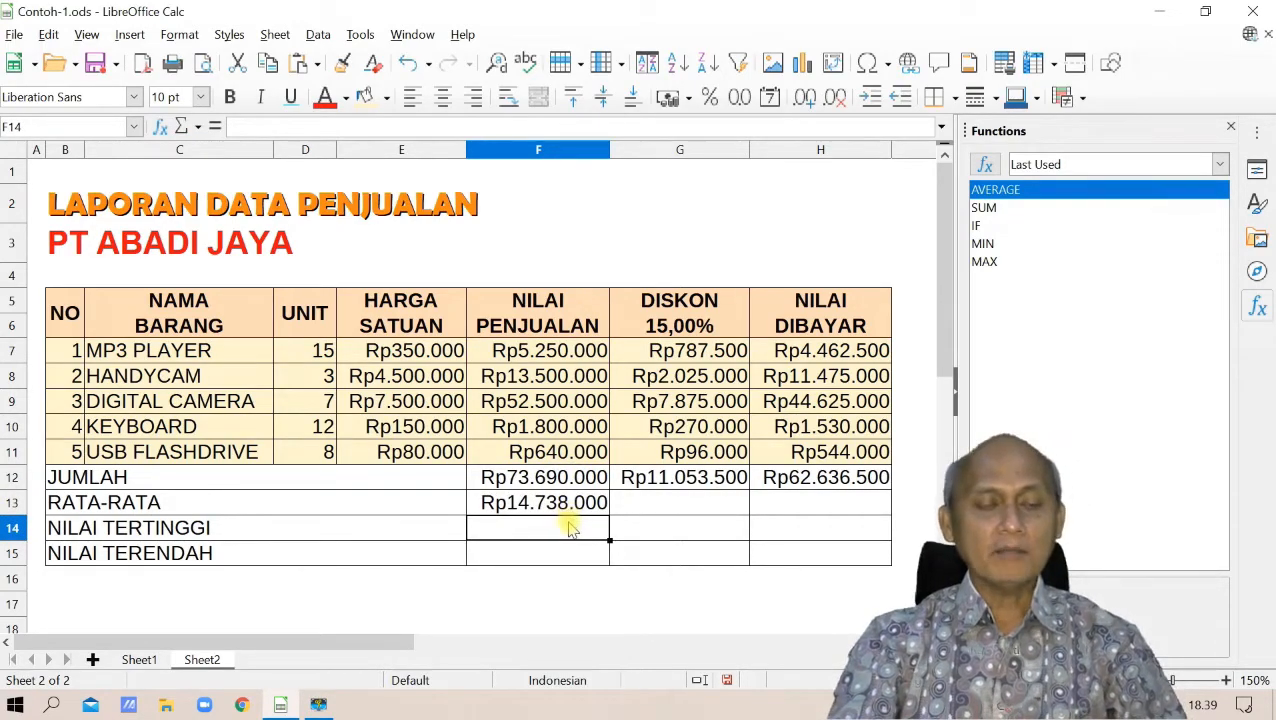
Calculate the highest value of F7:F11 in F14 with MAX and the lowest in F15 with MIN
double_click(985, 262)
left_click_drag(521, 350, 527, 455)
key("Return")
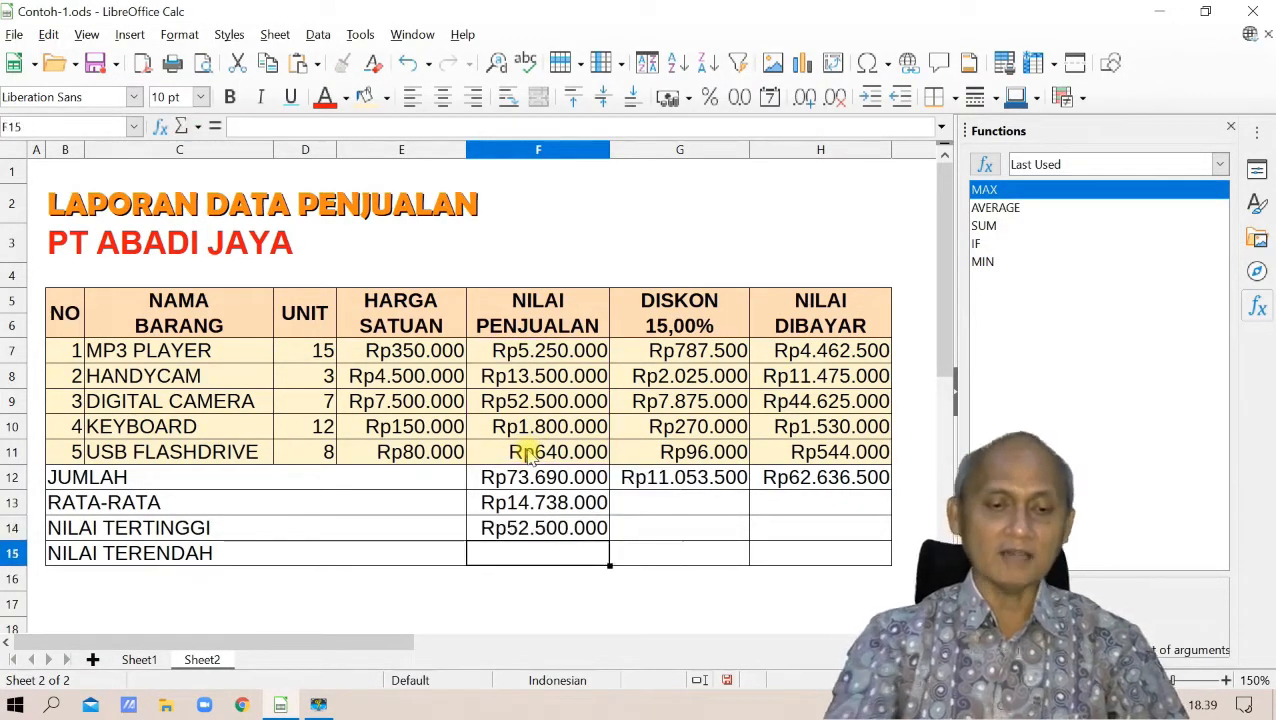
double_click(983, 262)
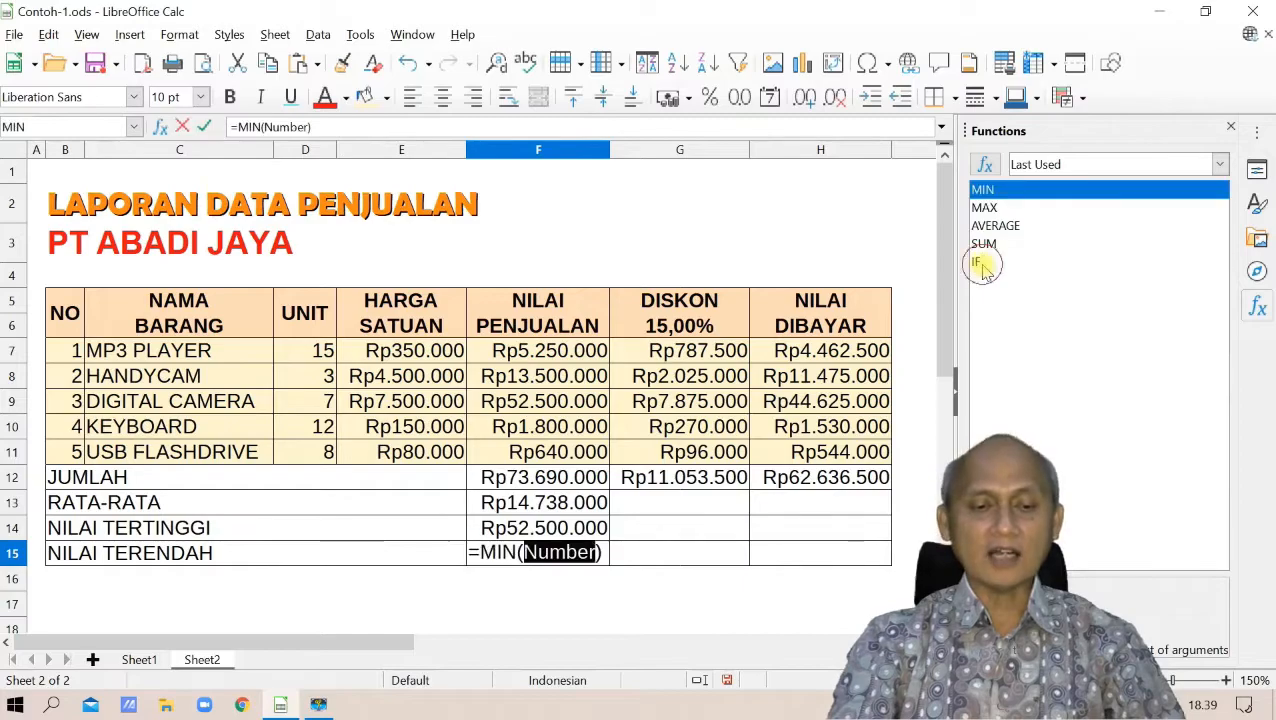
left_click_drag(512, 345, 527, 452)
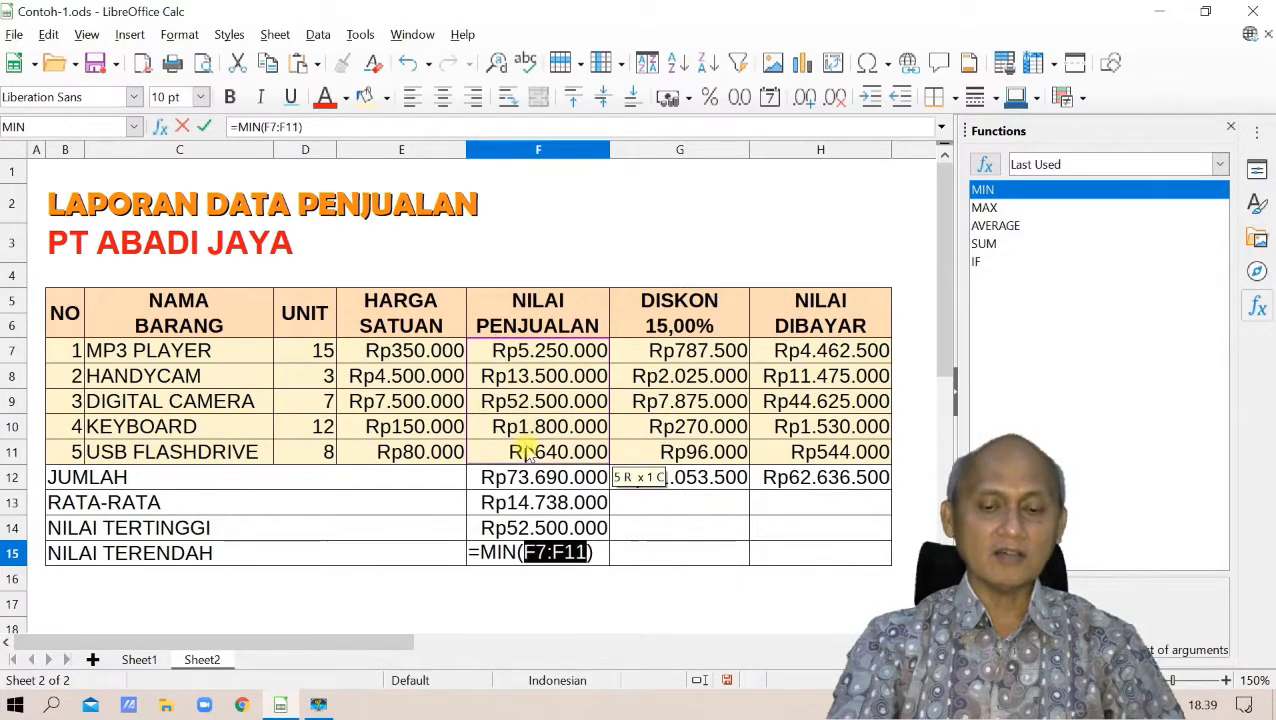
key("Return")
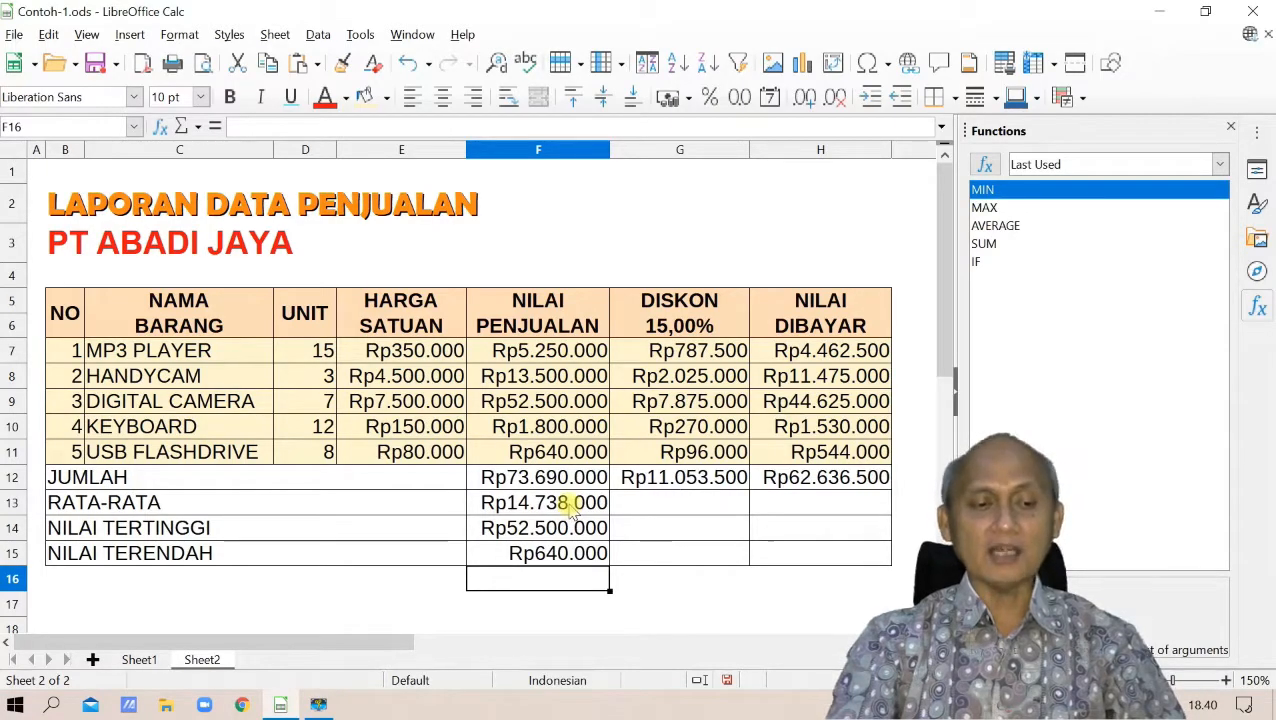
Fill the average, highest and lowest formulas in F13:F15 across to column H
left_click_drag(570, 507, 581, 549)
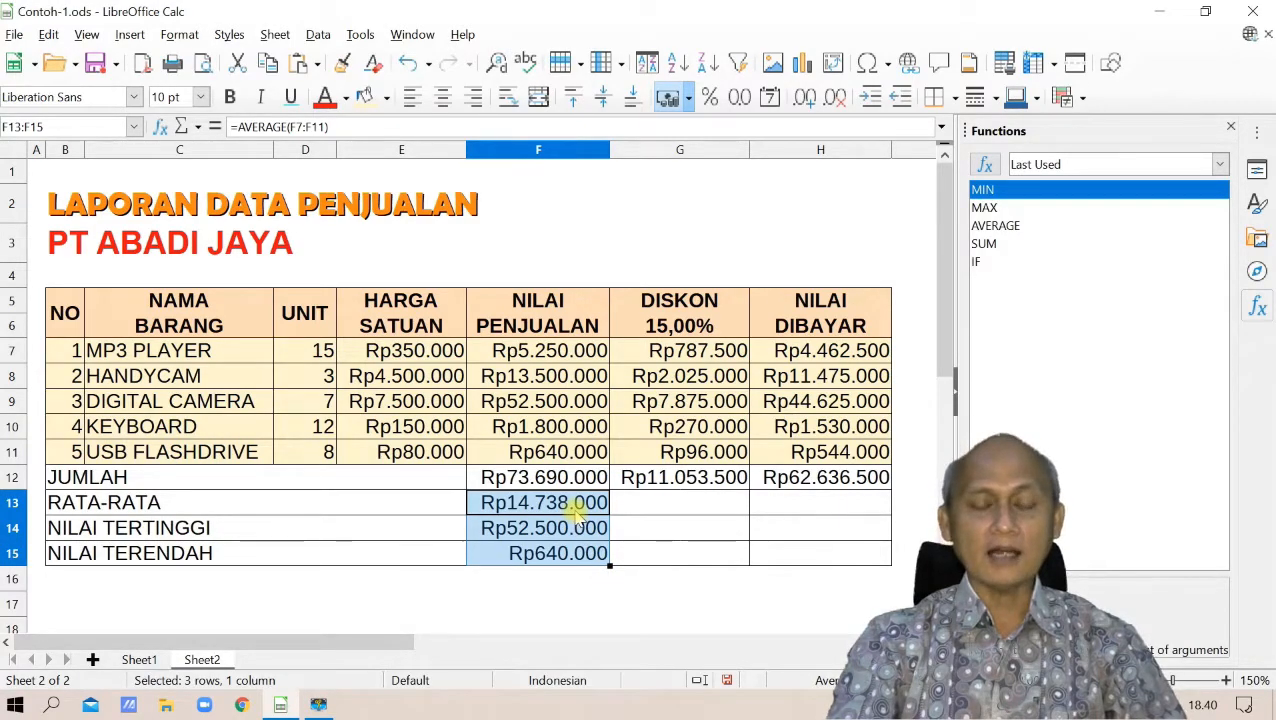
left_click_drag(609, 566, 825, 568)
left_click(678, 605)
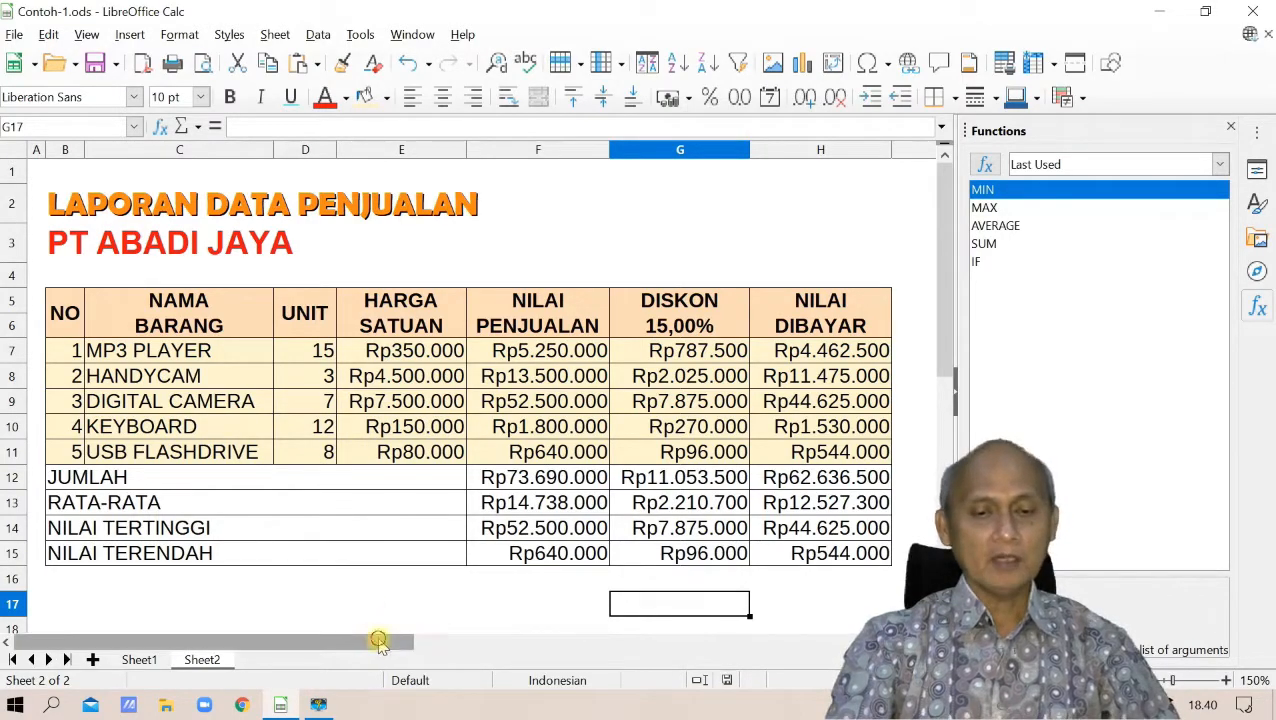
Enter the two-line heading BONUS in I5 and PENJUALAN in I6 beside the NILAI DIBAYAR column
left_click_drag(380, 642, 540, 642)
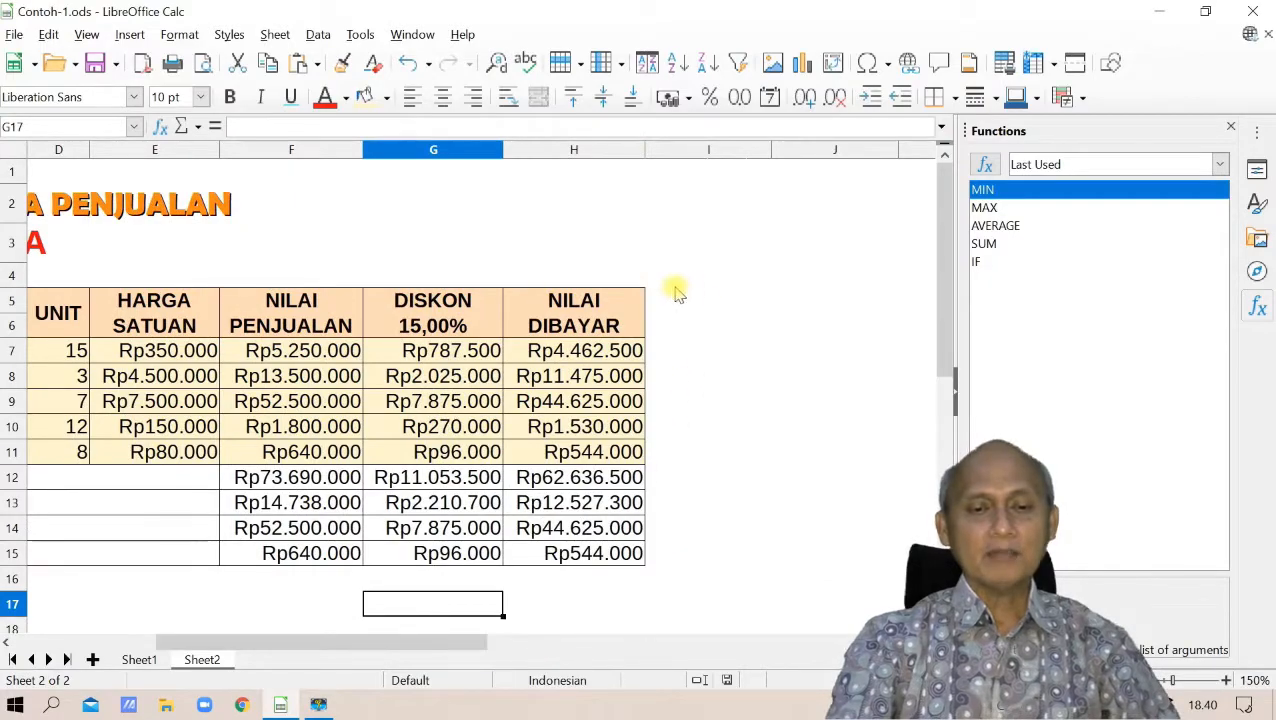
left_click(705, 300)
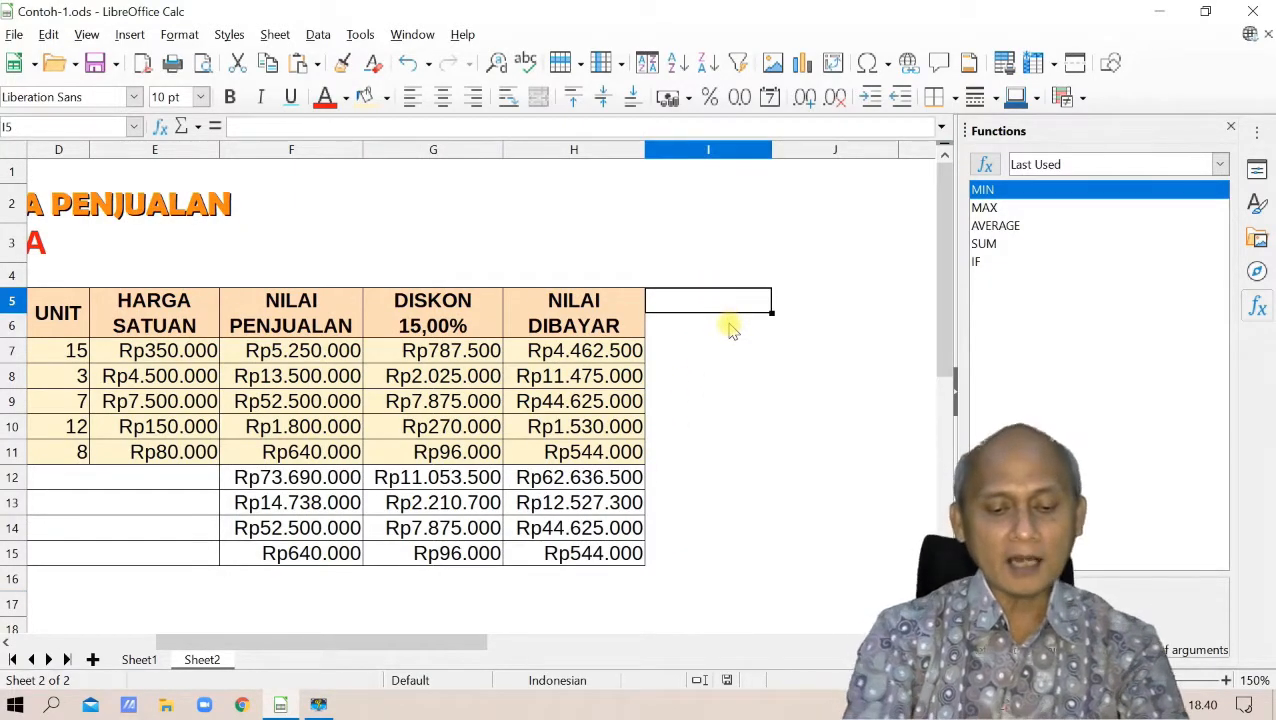
type("BONUS")
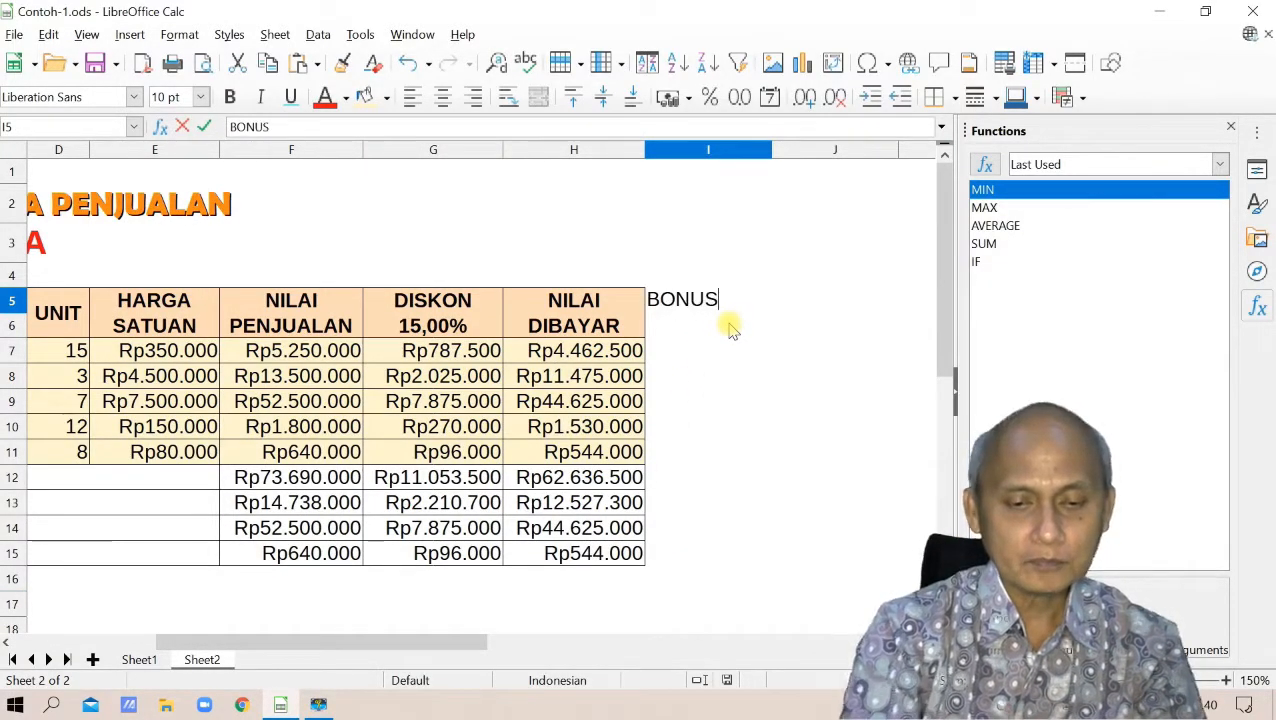
key("Return")
type("PENJULA")
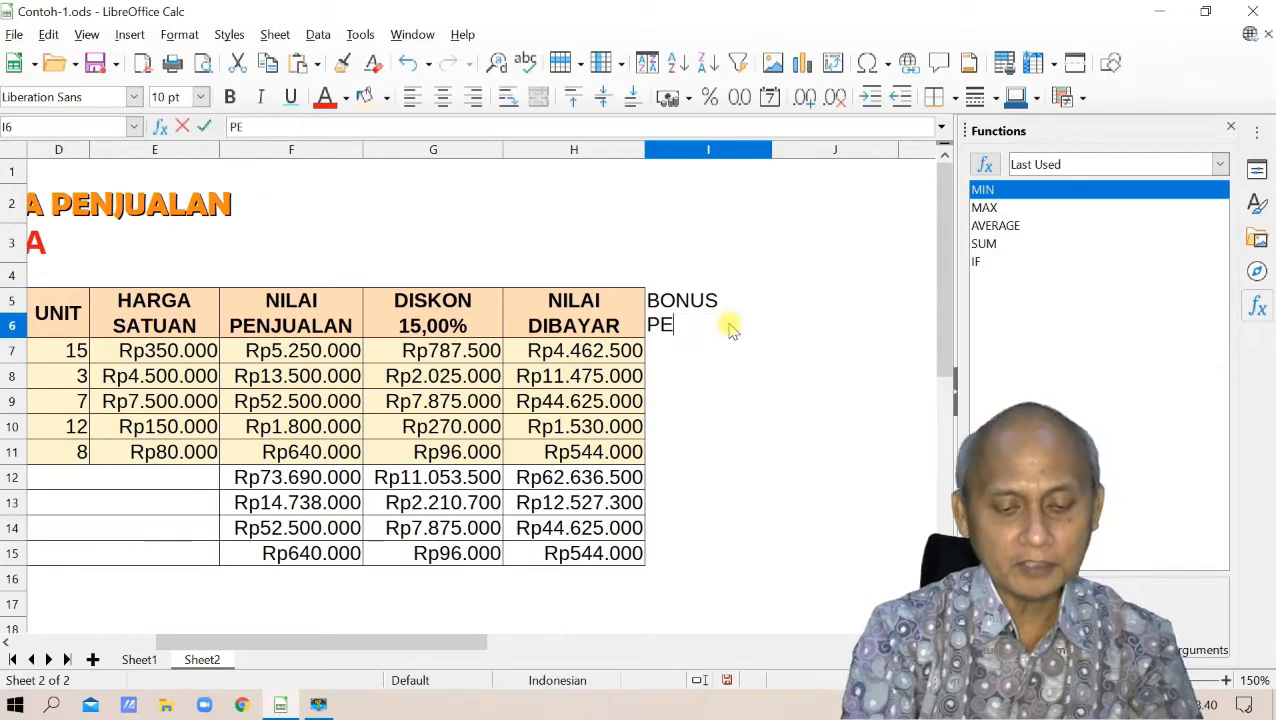
key("BackSpace")
key("BackSpace")
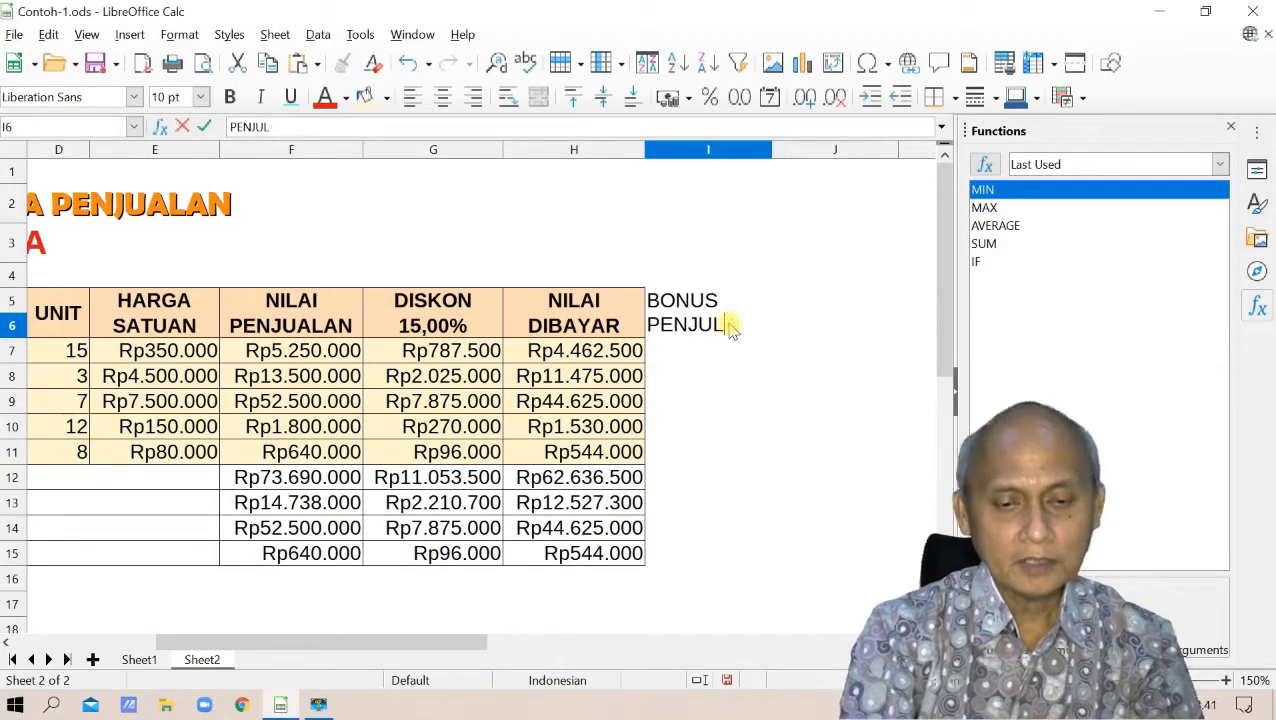
type("ALAN")
key("Return")
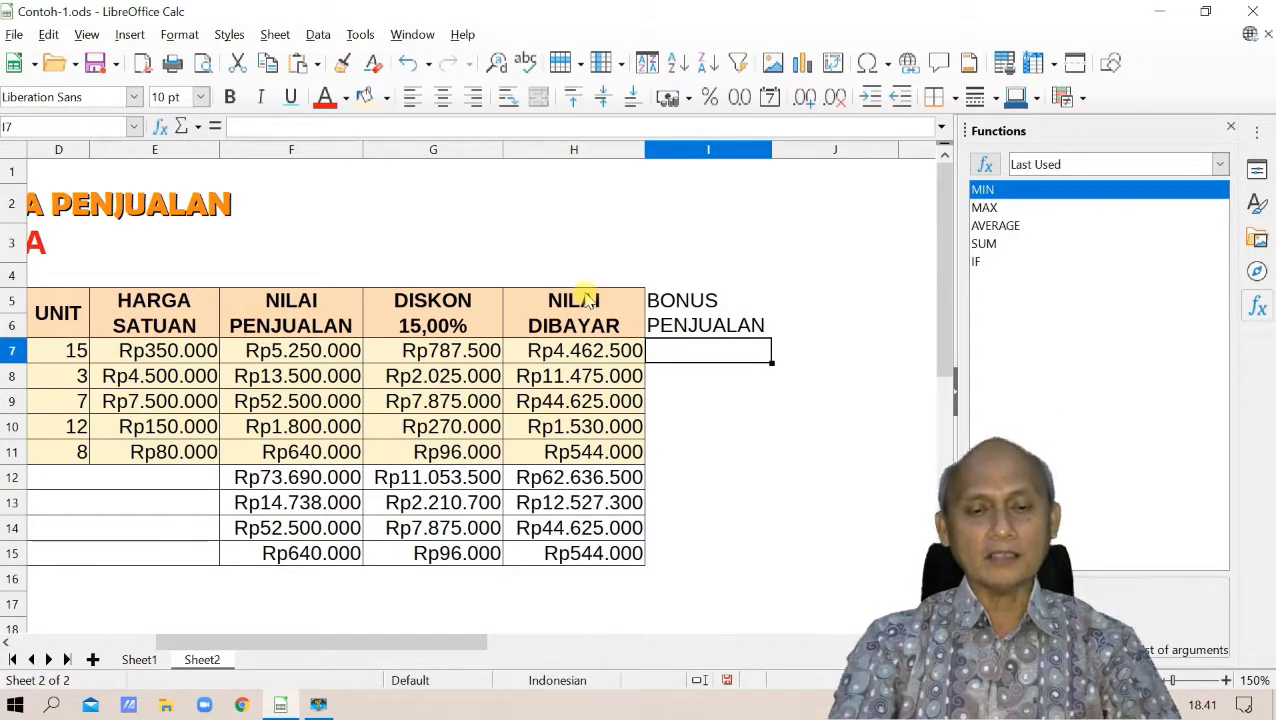
Clone the formatting of H5:H11 onto I5:I11 and widen column I beyond its heading text
left_click_drag(587, 301, 585, 458)
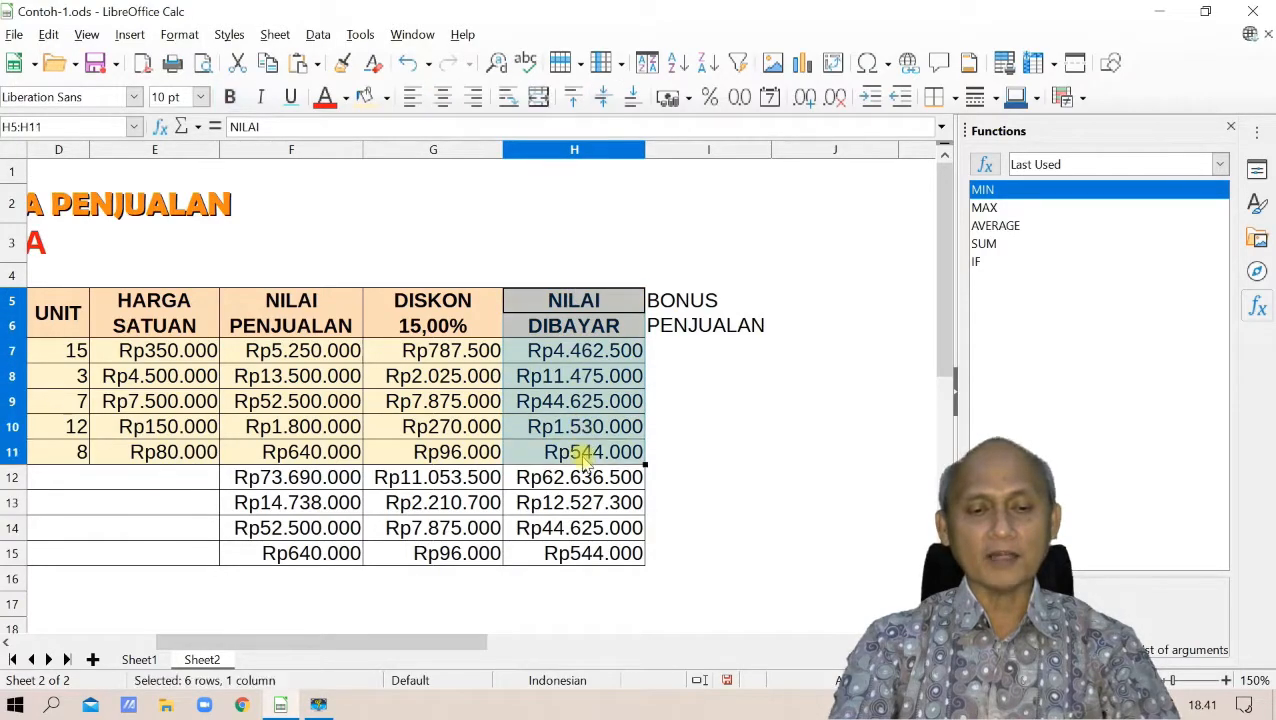
left_click(341, 64)
left_click(735, 302)
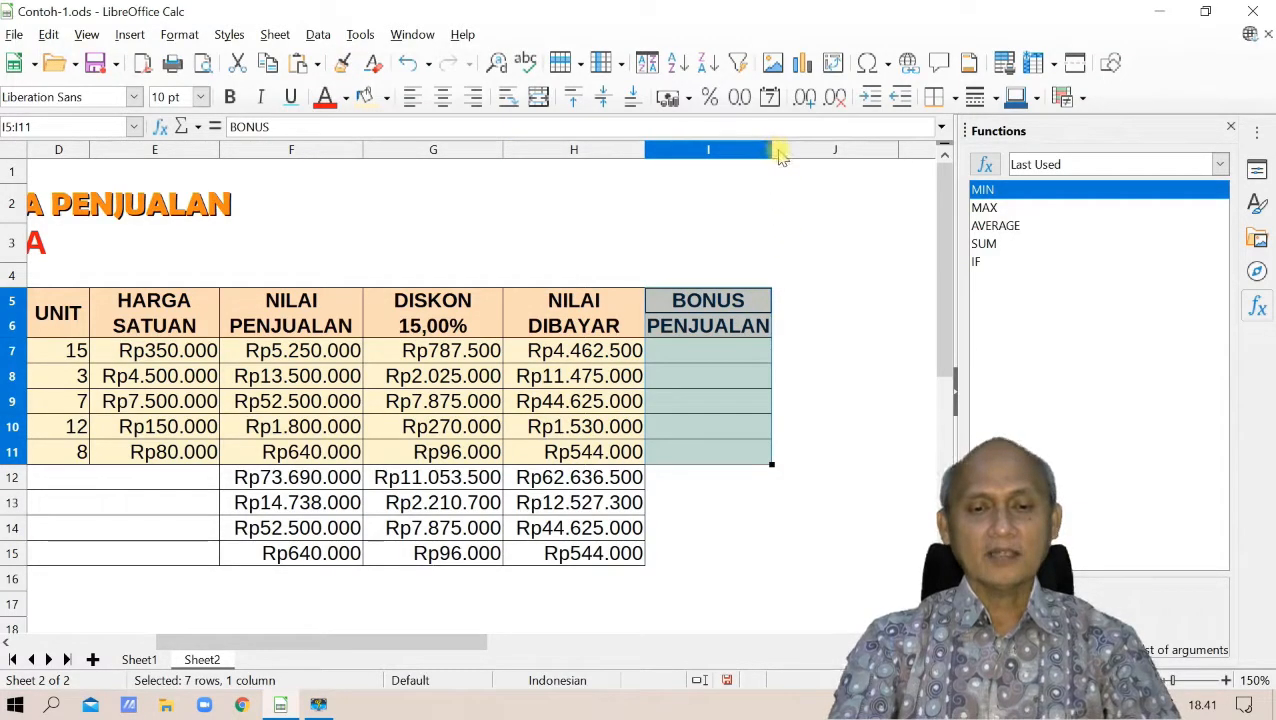
left_click_drag(771, 149, 876, 149)
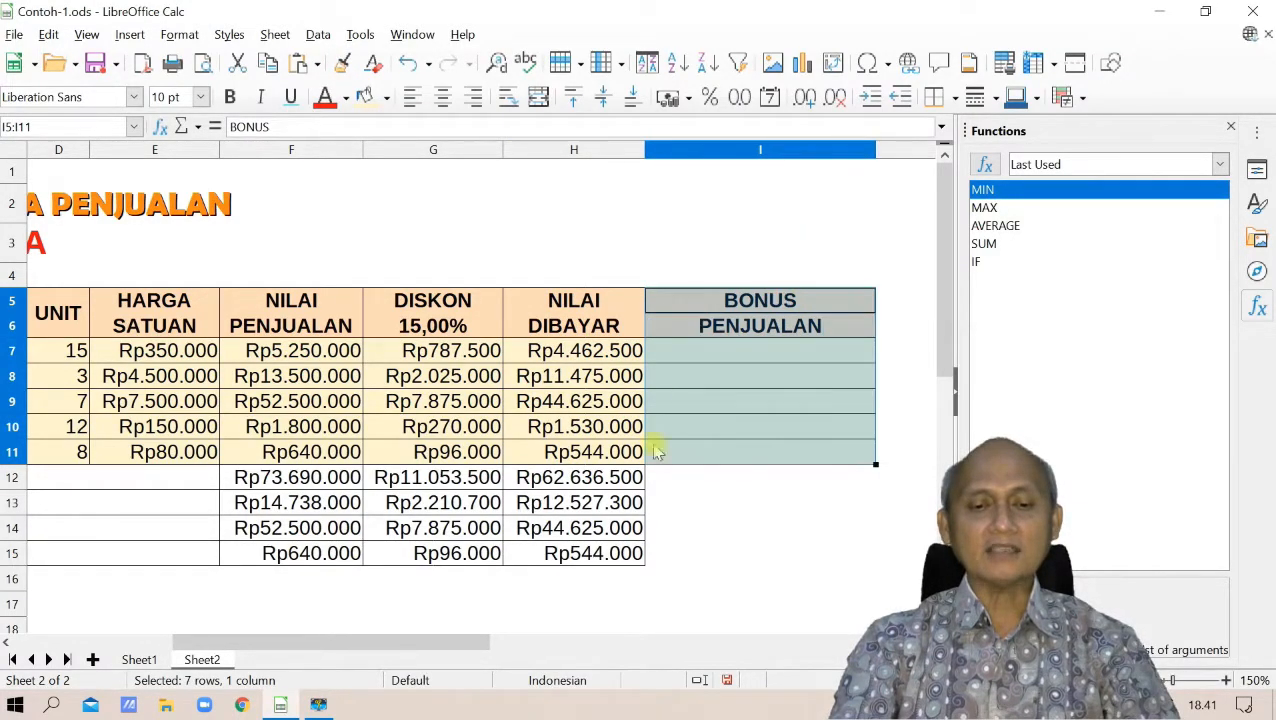
left_click(556, 600)
left_click(320, 602)
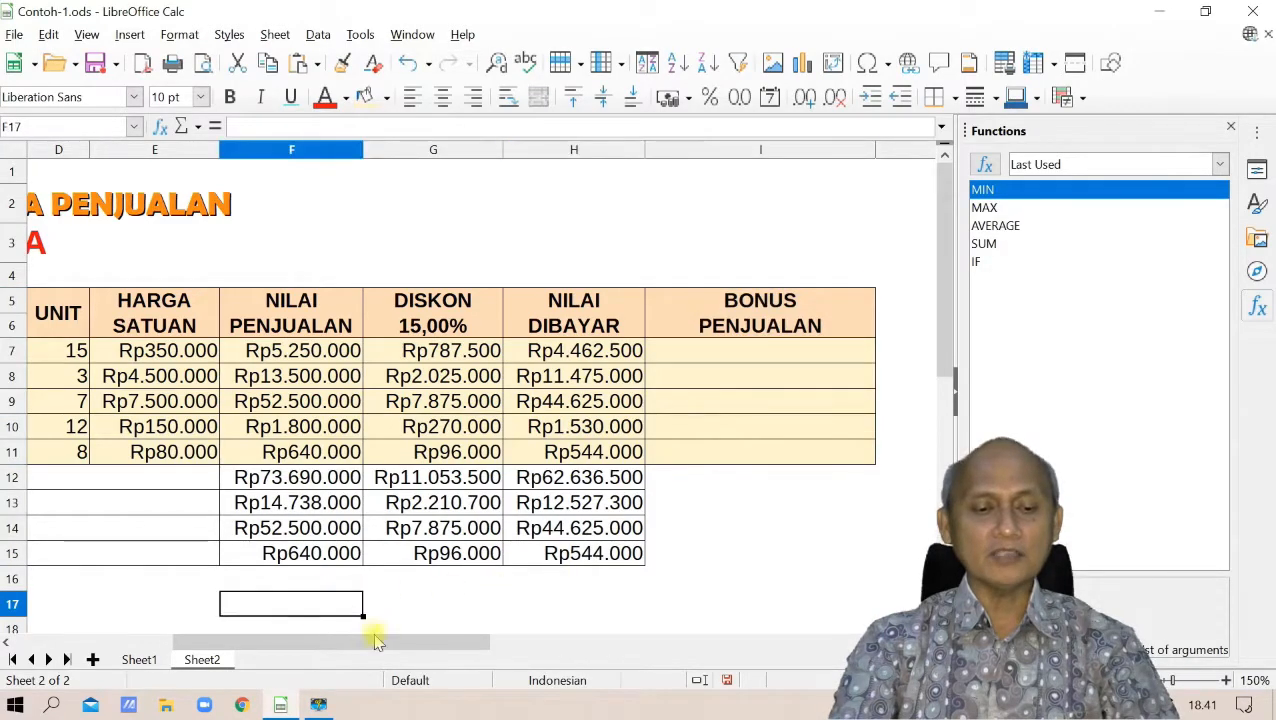
Hide the sidebar so the whole table including the bonus column fits at 150% zoom
left_click_drag(372, 644, 272, 643)
scroll(270, 595, "down", 2, "ctrl")
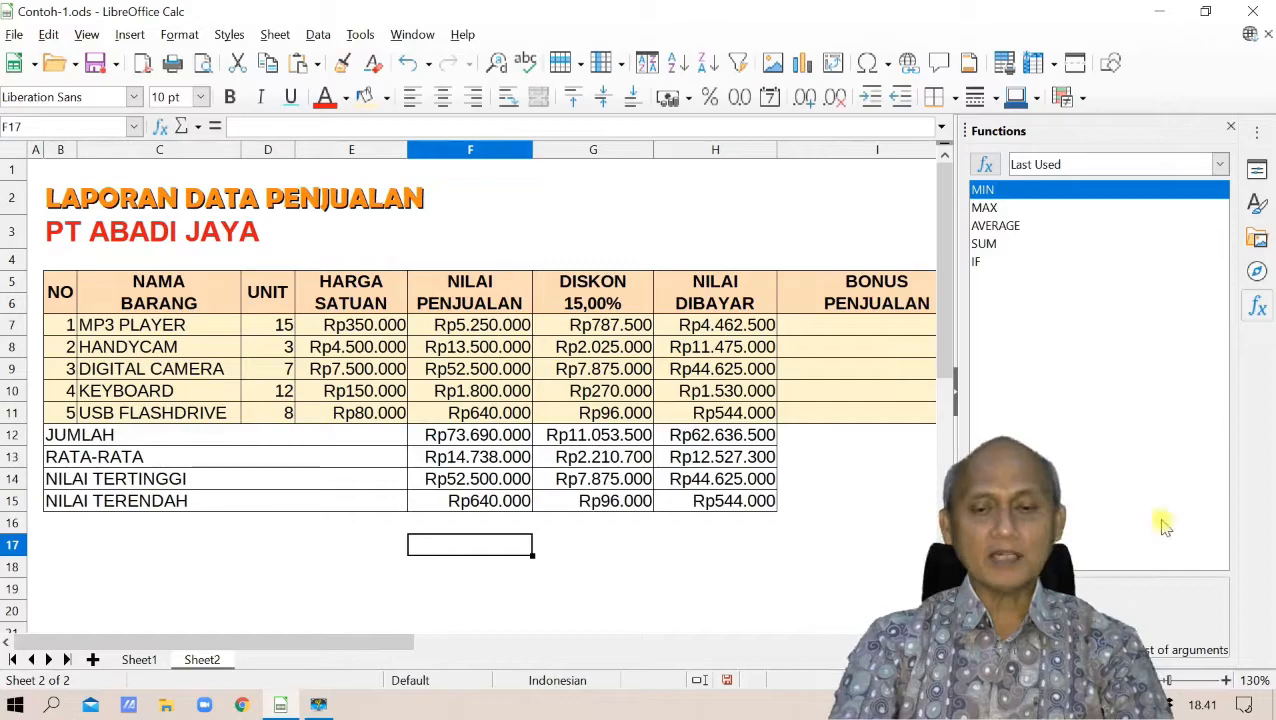
left_click(956, 392)
scroll(202, 564, "up", 2, "ctrl")
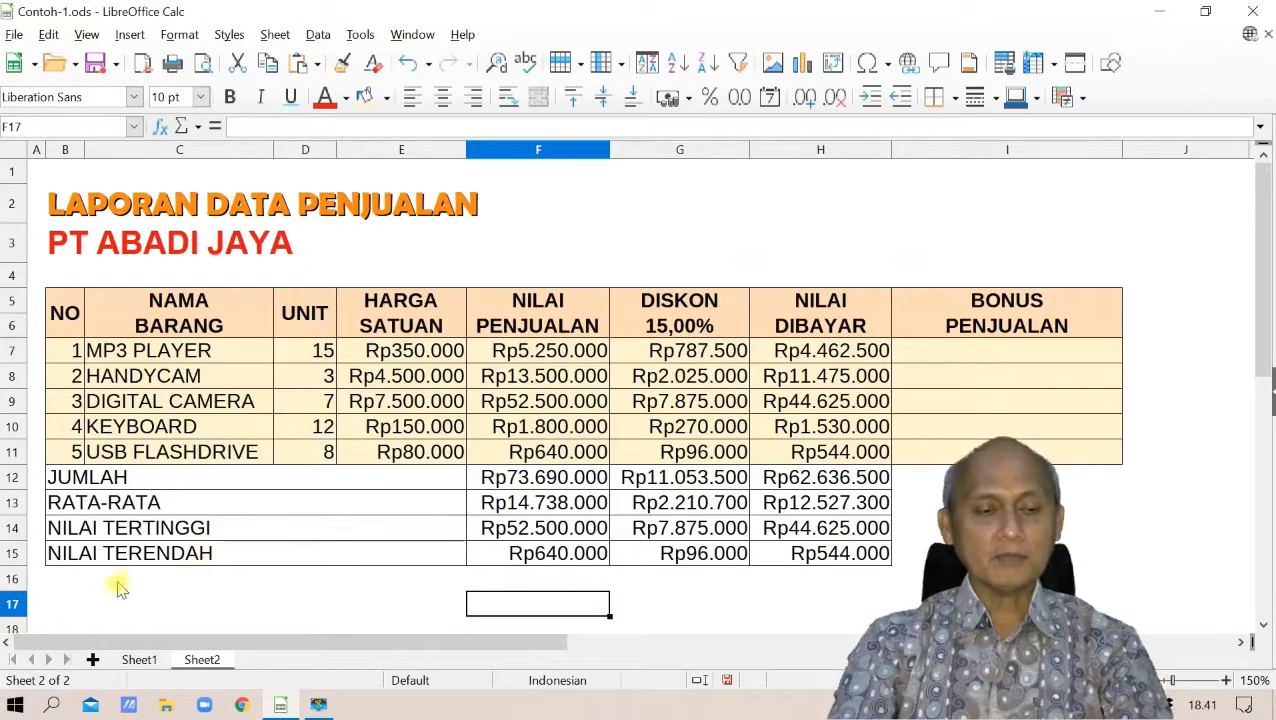
Enter the note "Keterangan: Bila jumlah Unit >=10 maka akan mendapat Bonus berupa Payung Cantik" in B17 below the table
left_click(80, 600)
type("kE")
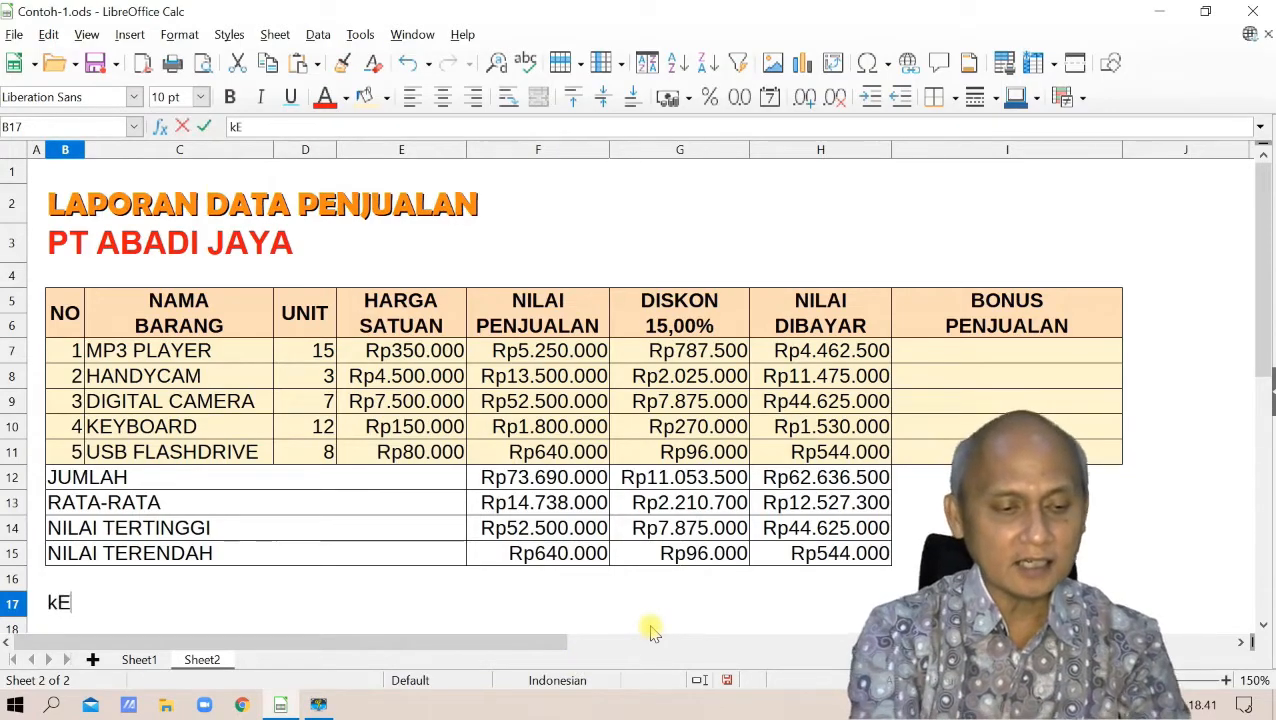
type("T")
key("BackSpace")
key("BackSpace")
key("BackSpace")
type("Ketera")
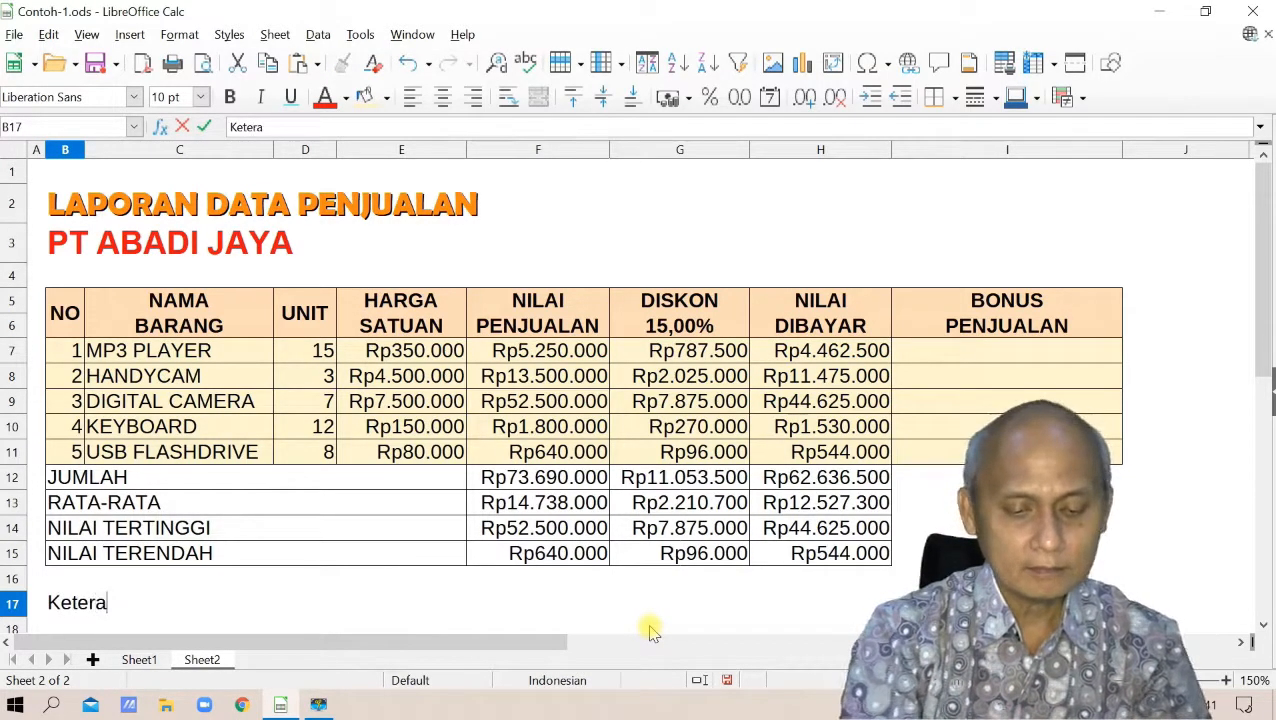
type("ngan: Bonus diberikan")
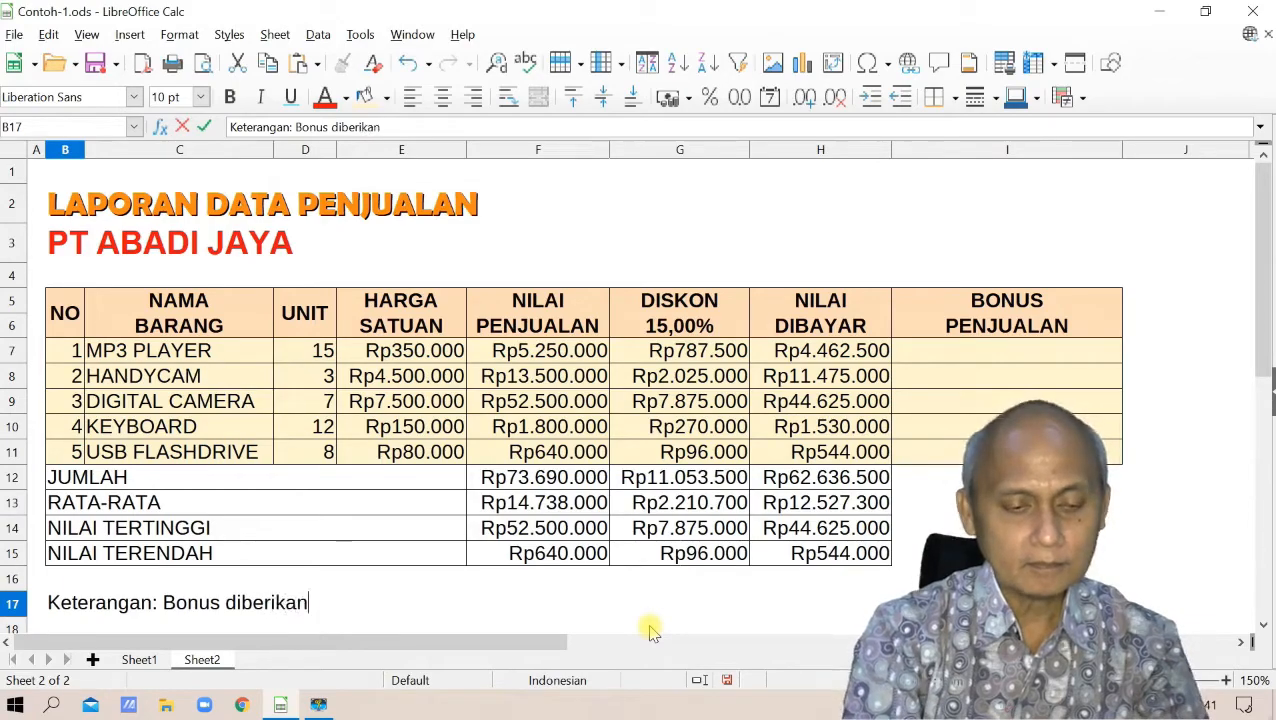
key("BackSpace")
key("BackSpace")
key("BackSpace")
key("BackSpace")
key("BackSpace")
key("BackSpace")
key("BackSpace")
key("BackSpace")
key("BackSpace")
key("BackSpace")
key("BackSpace")
key("BackSpace")
key("BackSpace")
key("BackSpace")
key("BackSpace")
type("Bila")
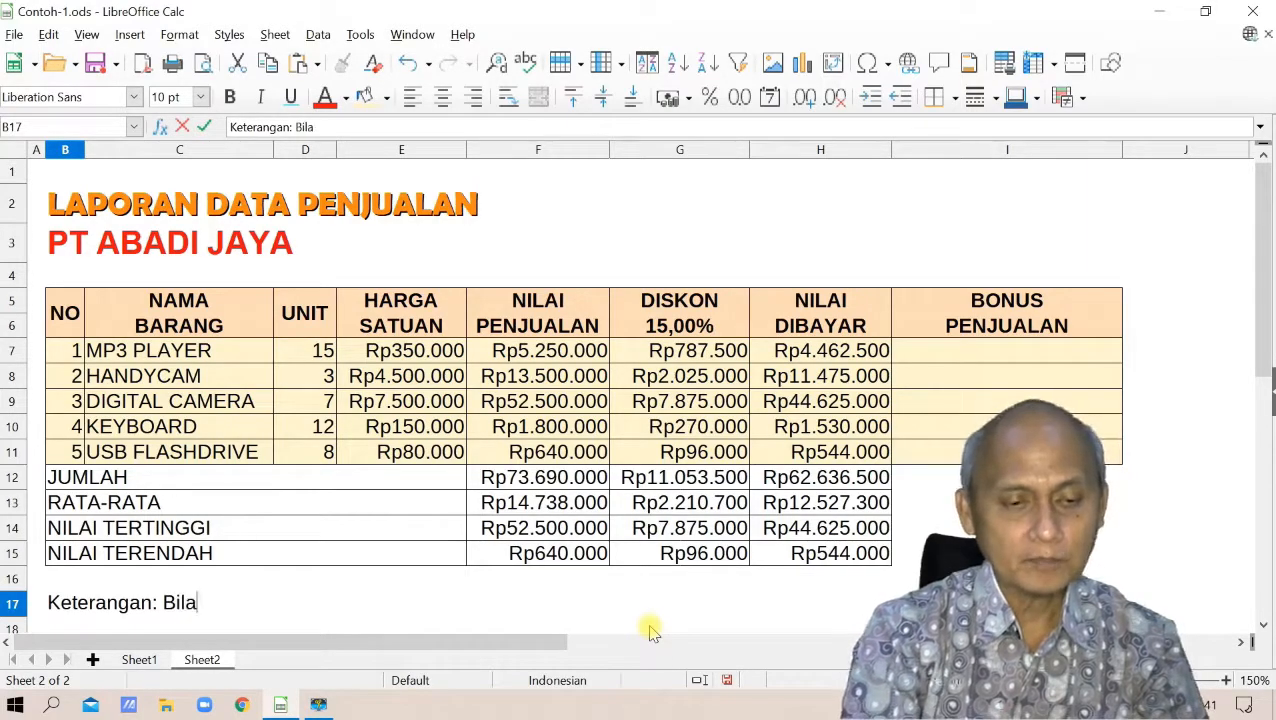
type(" jumlah")
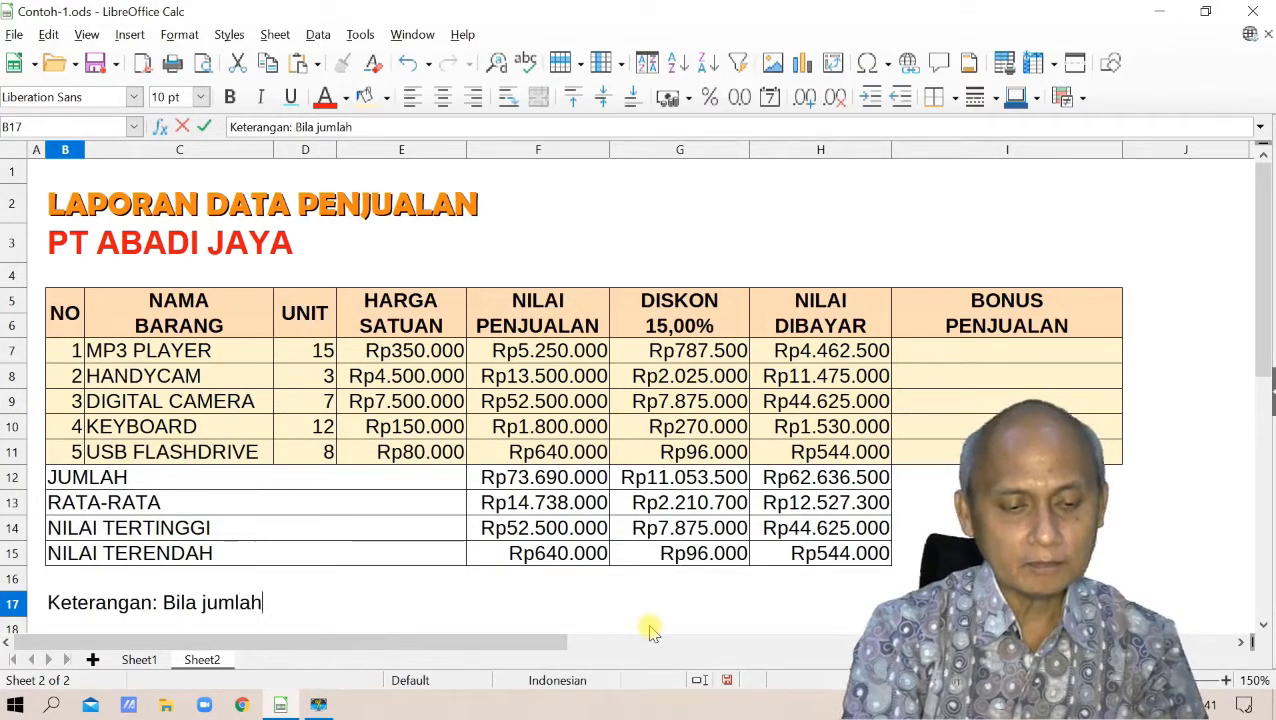
type(" Unit >=10 maka")
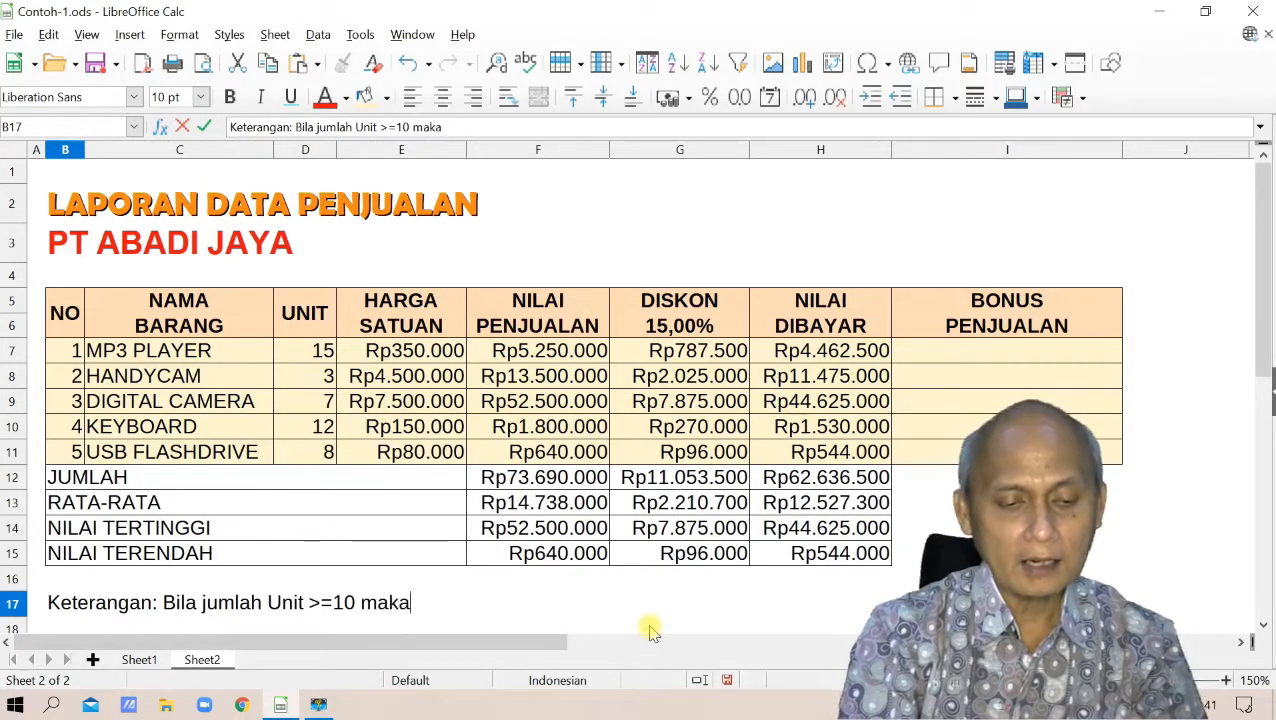
type(" akan ")
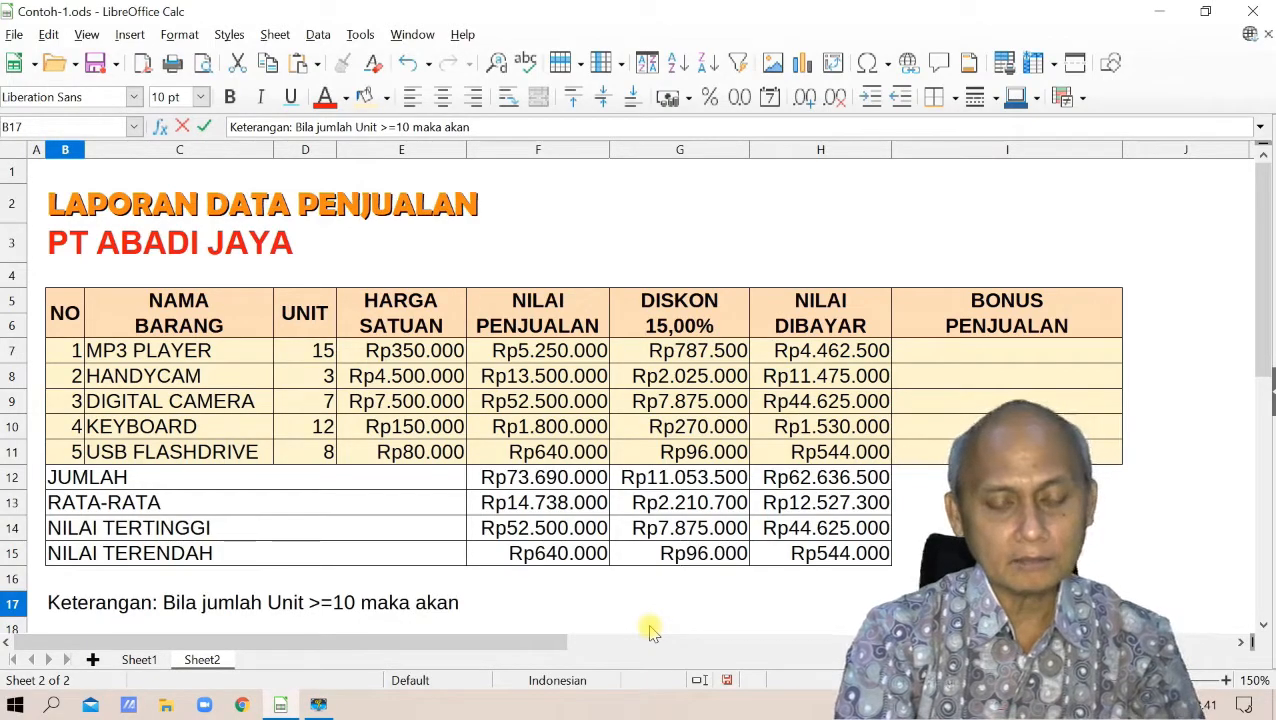
type("men")
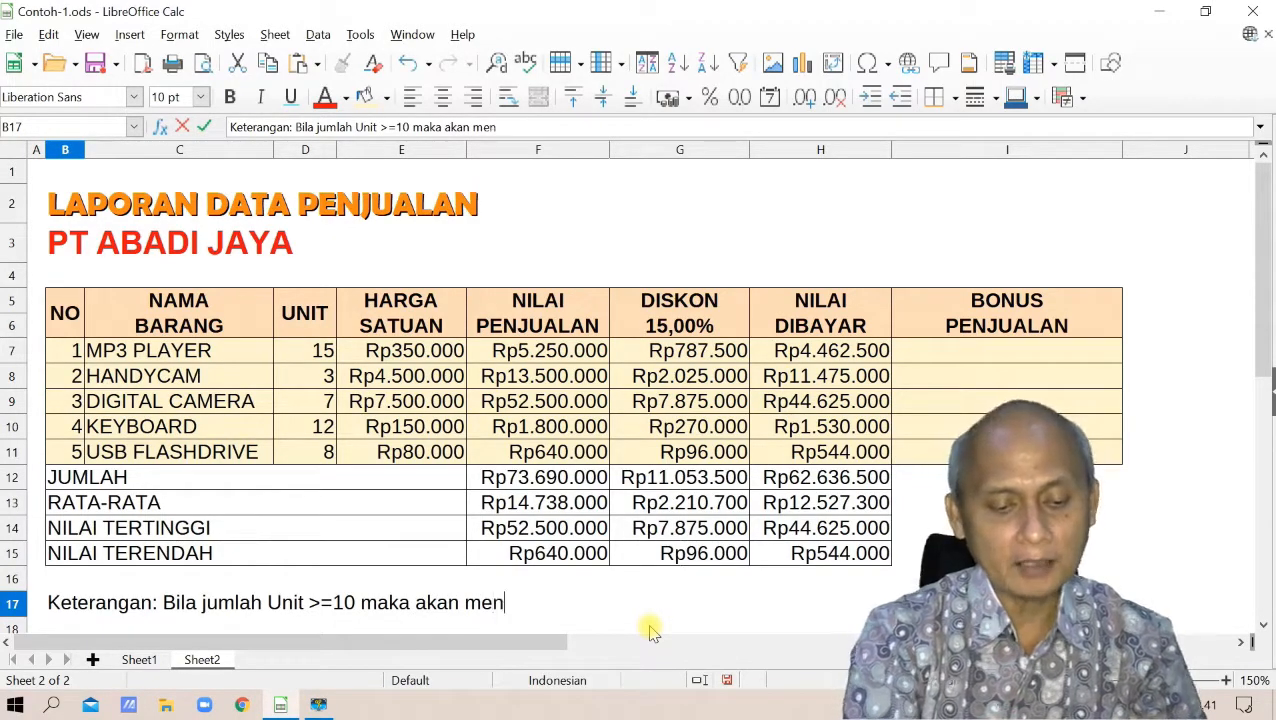
type("dapat b")
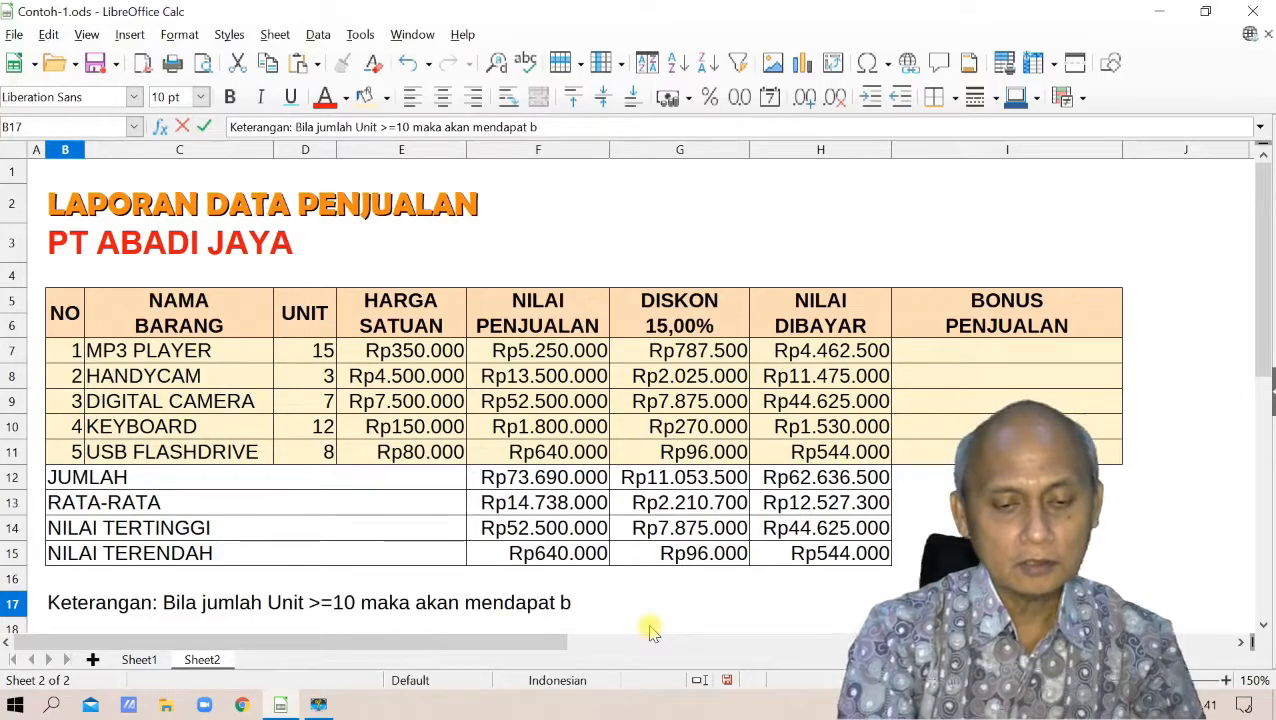
key("BackSpace")
type("Bonus berupa Payung ")
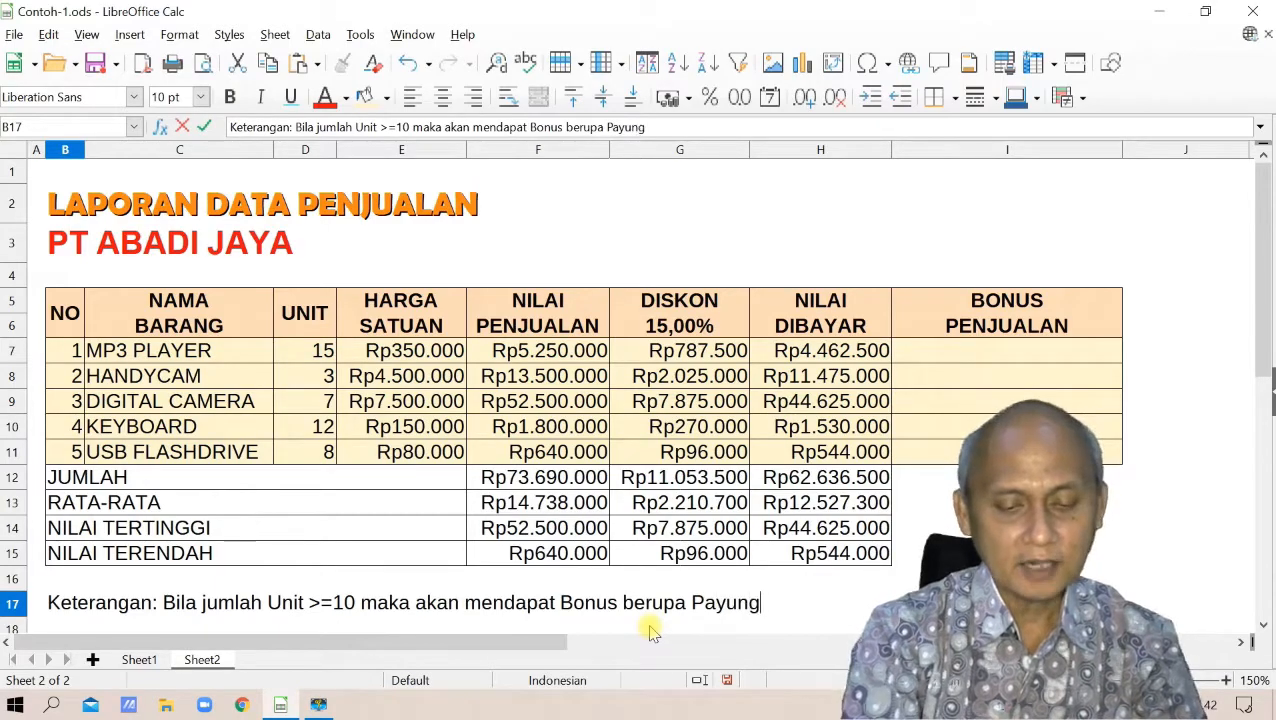
type("Cantik")
key("Return")
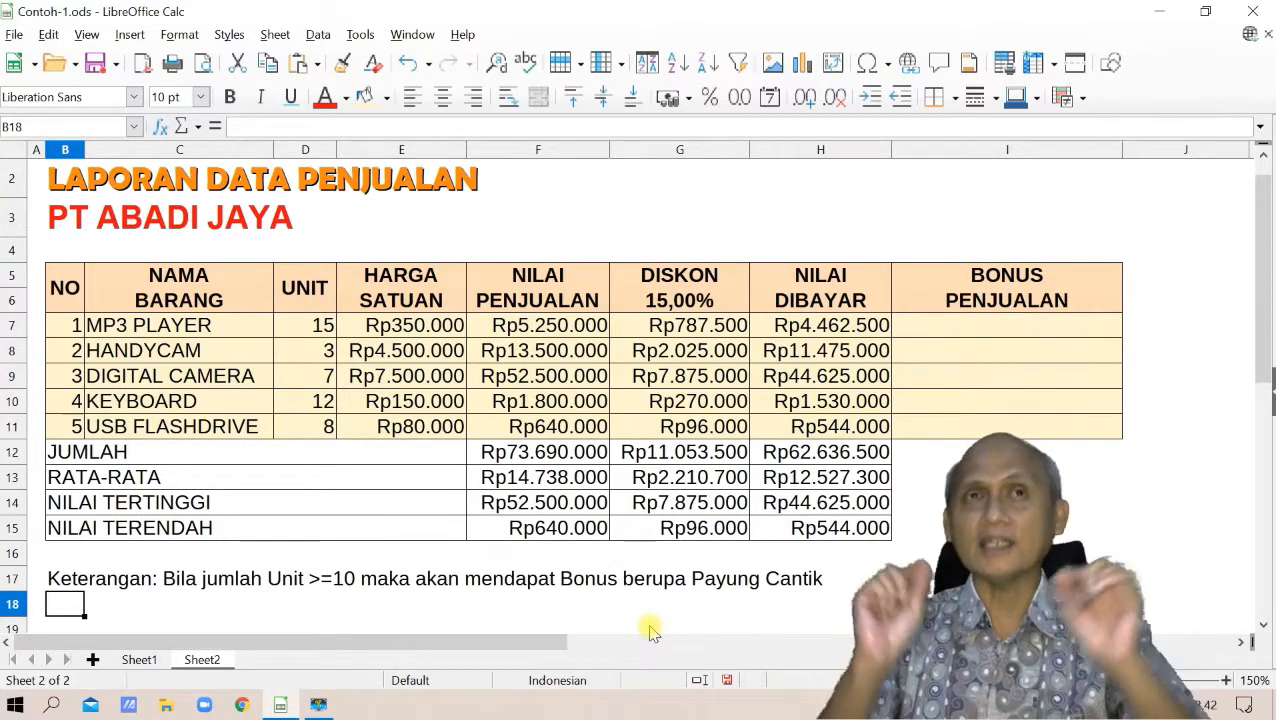
Start a formula in I7, the MP3 PLAYER bonus cell, by finding and inserting the IF function through the Function Wizard
left_click(975, 324)
scroll(638, 390, "up", 1)
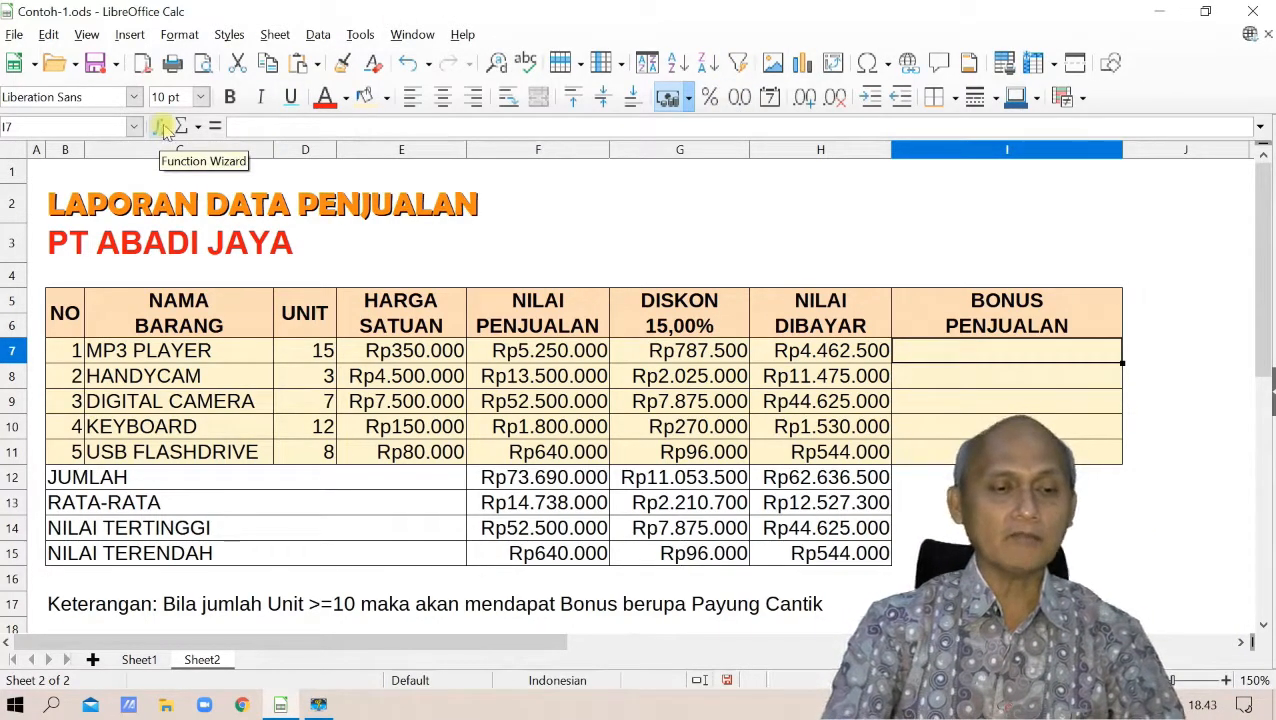
left_click(163, 127)
left_click_drag(399, 125, 420, 65)
left_click(323, 128)
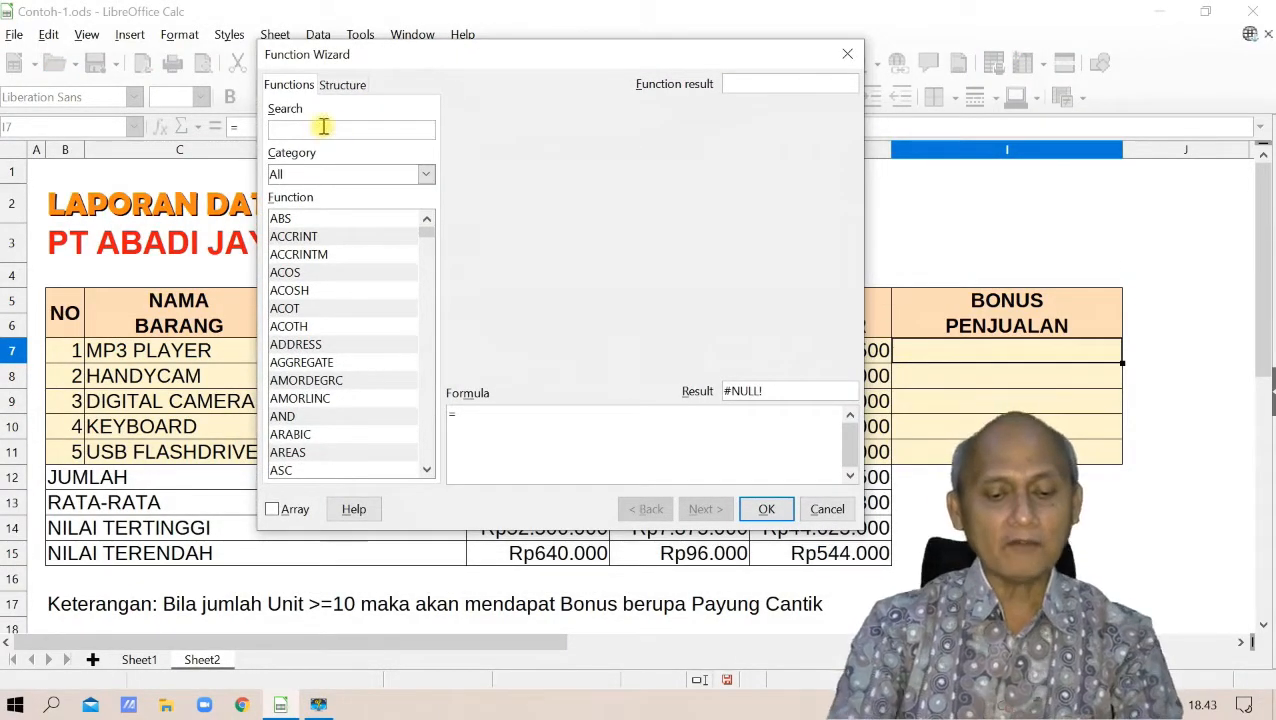
type("if")
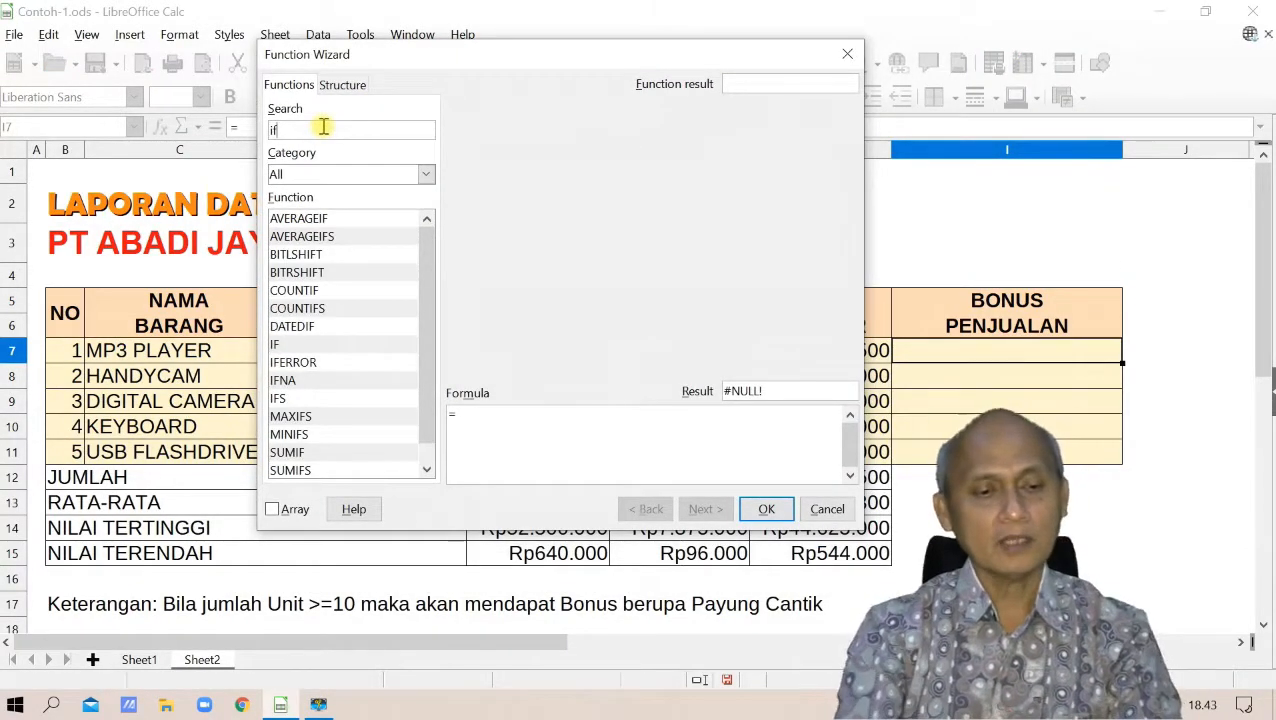
left_click(294, 345)
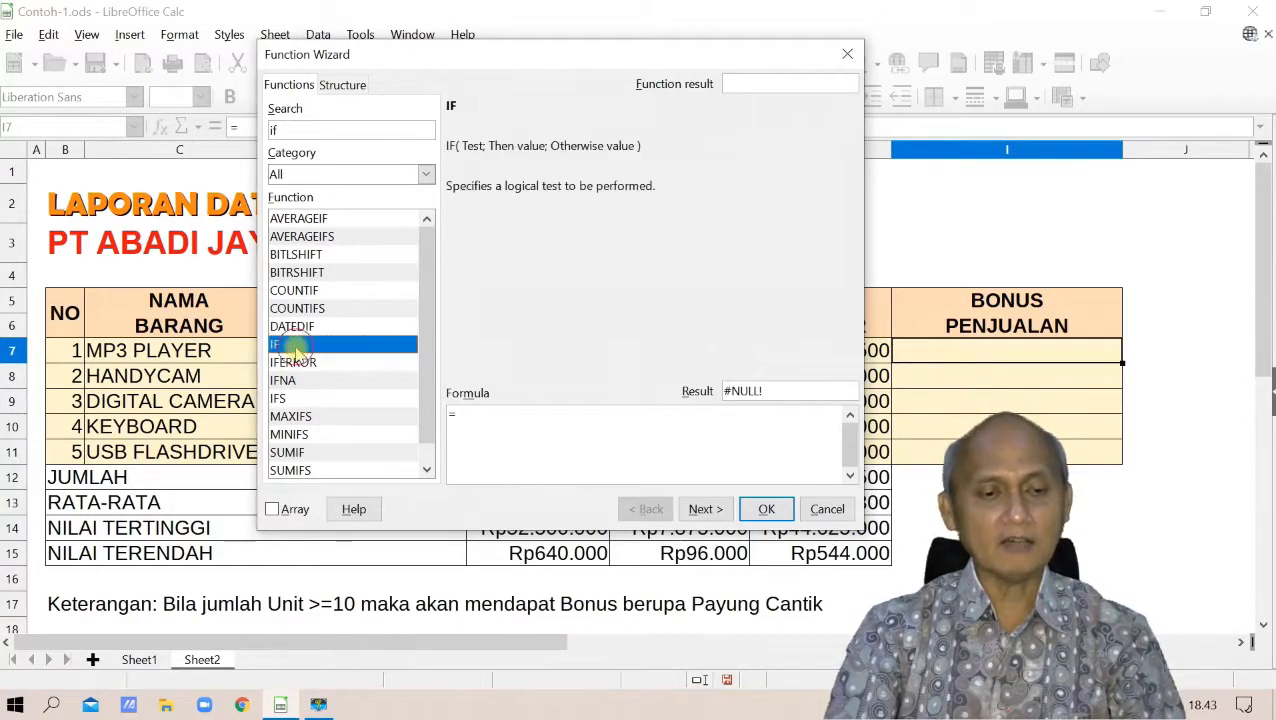
double_click(294, 345)
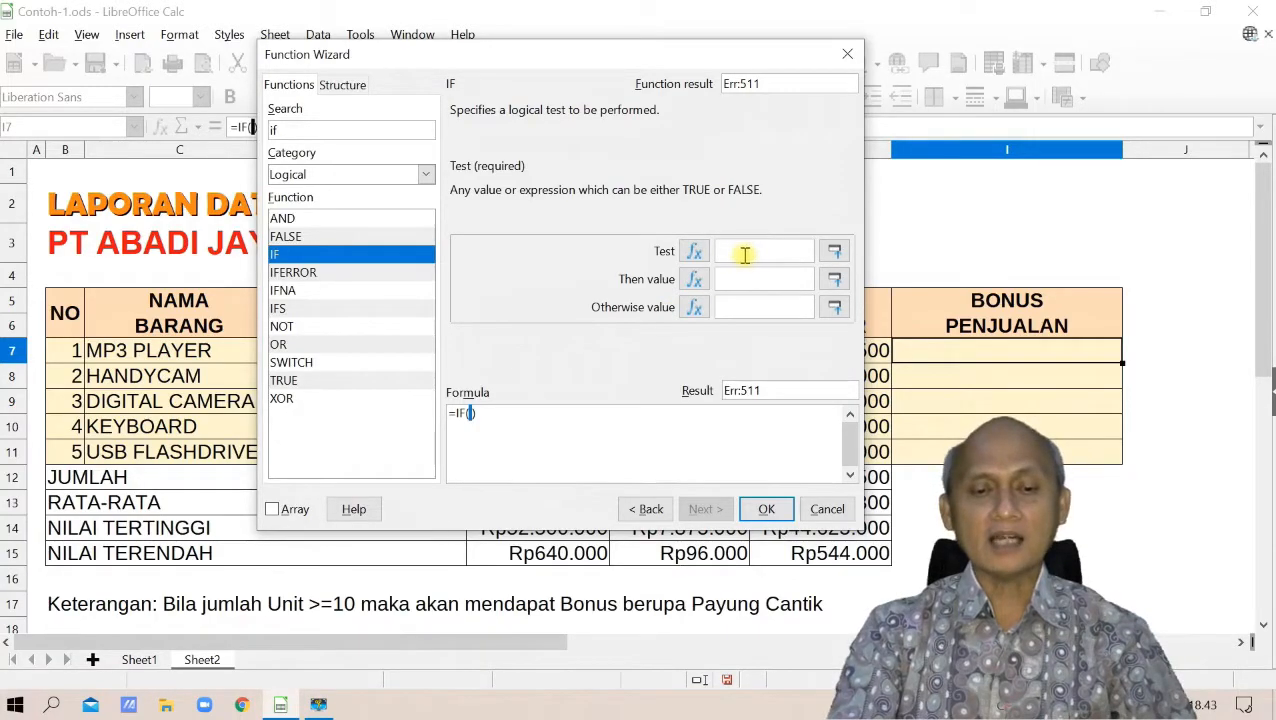
Set the IF function's test to D7>=10, picking the MP3 PLAYER unit cell as the reference
left_click(834, 251)
left_click(322, 352)
left_click(311, 78)
type(">=10")
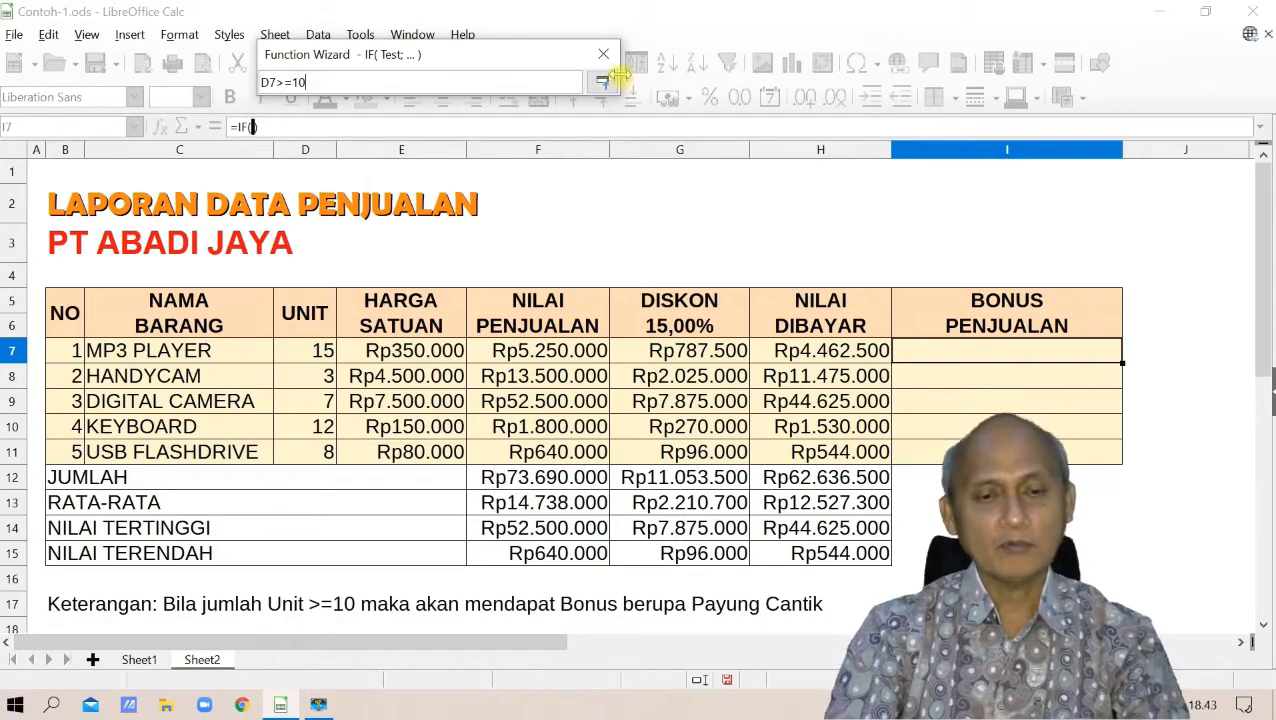
left_click(603, 84)
Set the IF function's Then value to "PAYUNG CANTIK", including the quotation marks
left_click(760, 290)
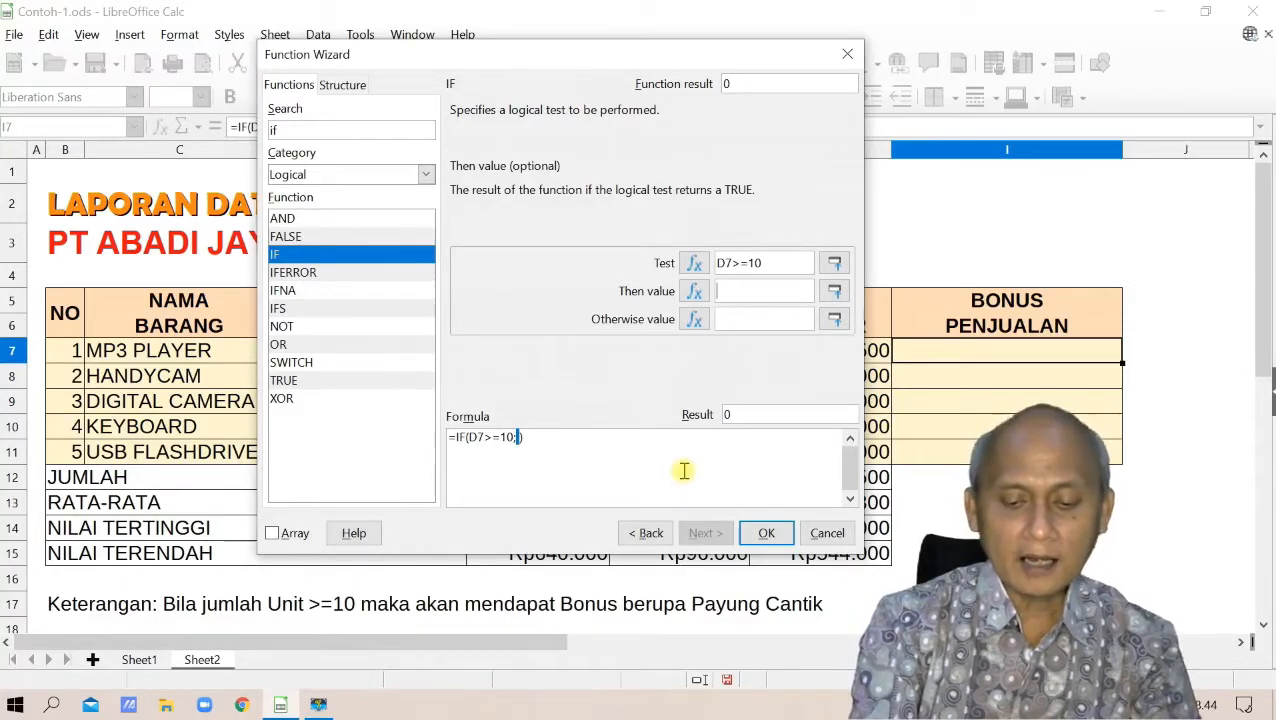
type("\"")
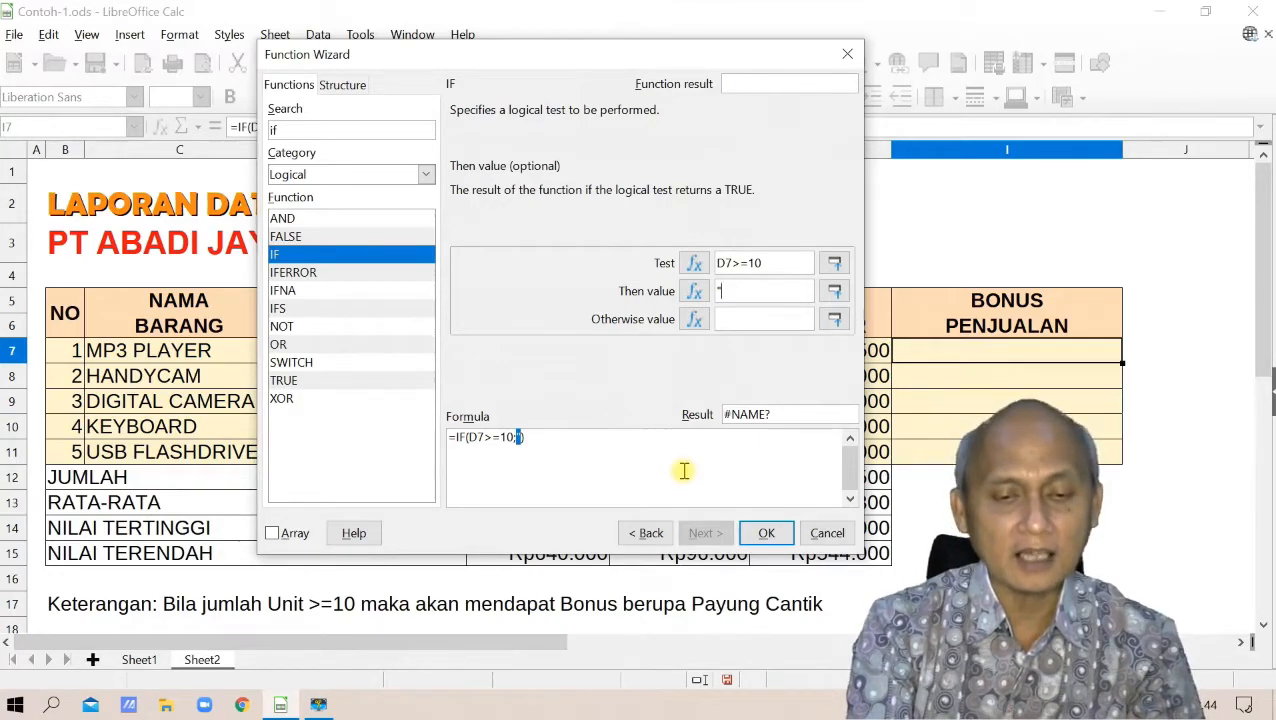
type("PA")
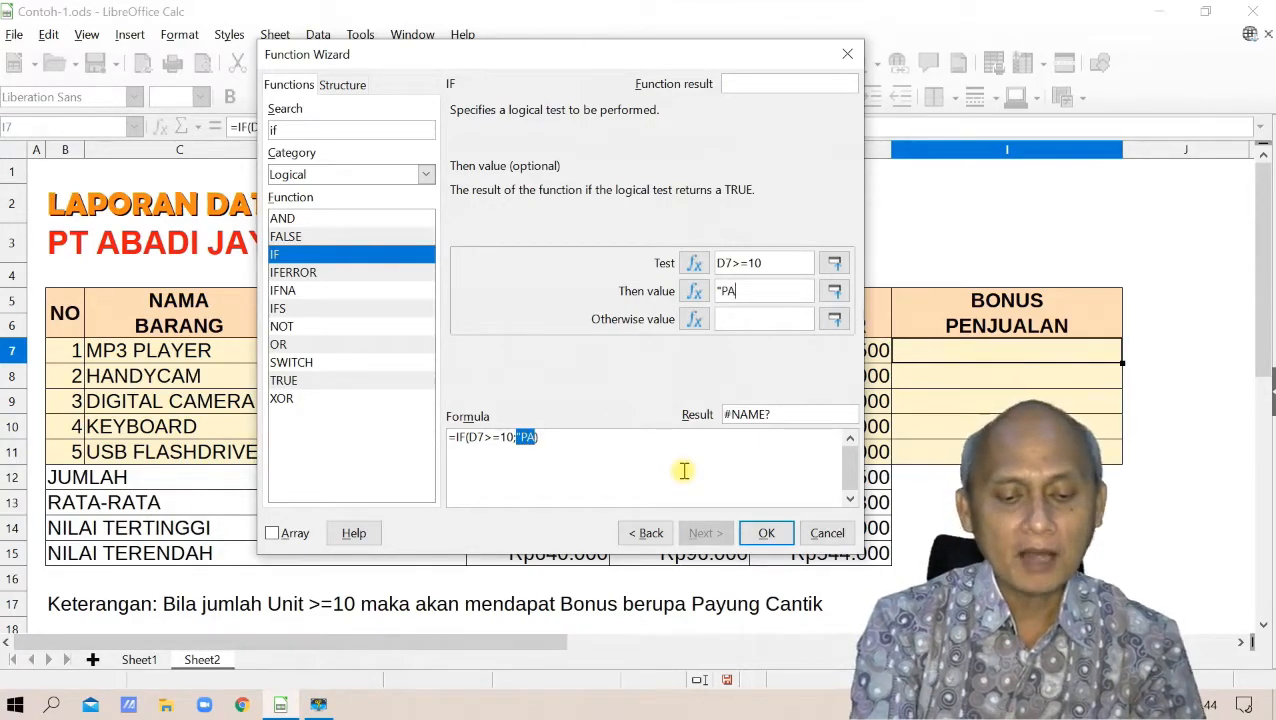
type("YUNG")
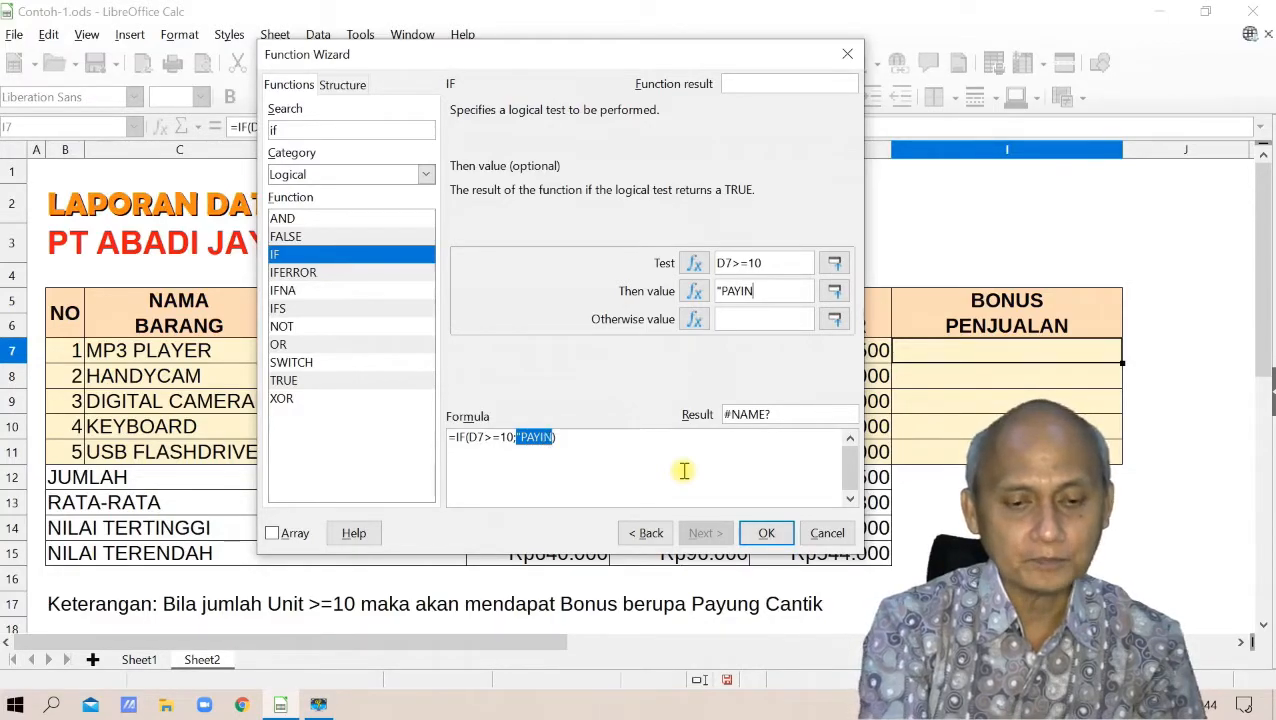
key("BackSpace")
key("BackSpace")
key("BackSpace")
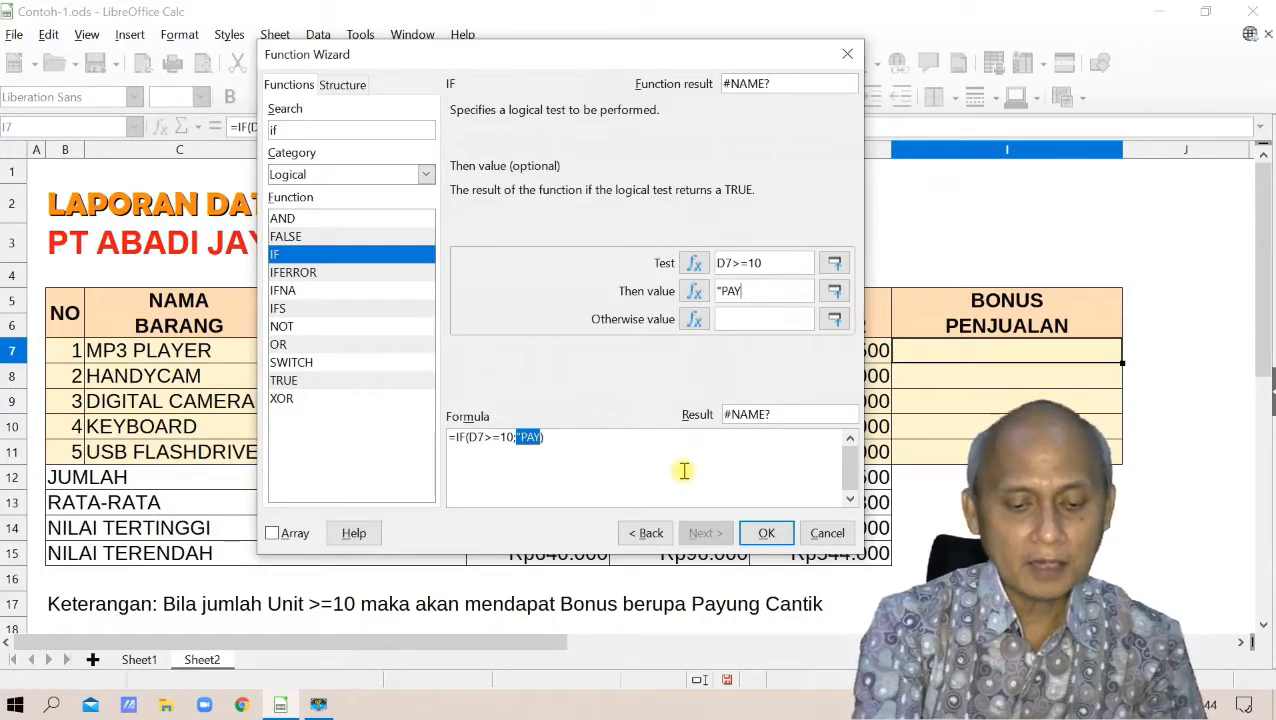
type("UNG CANTI")
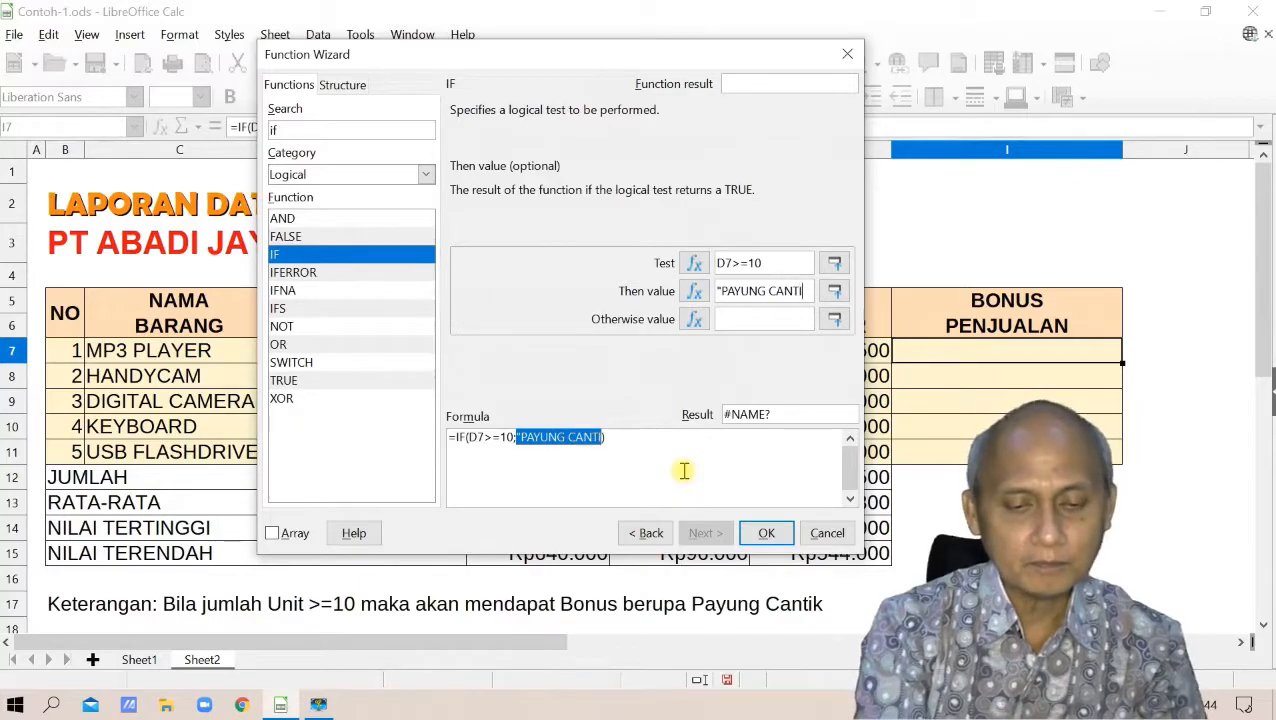
type("K\"")
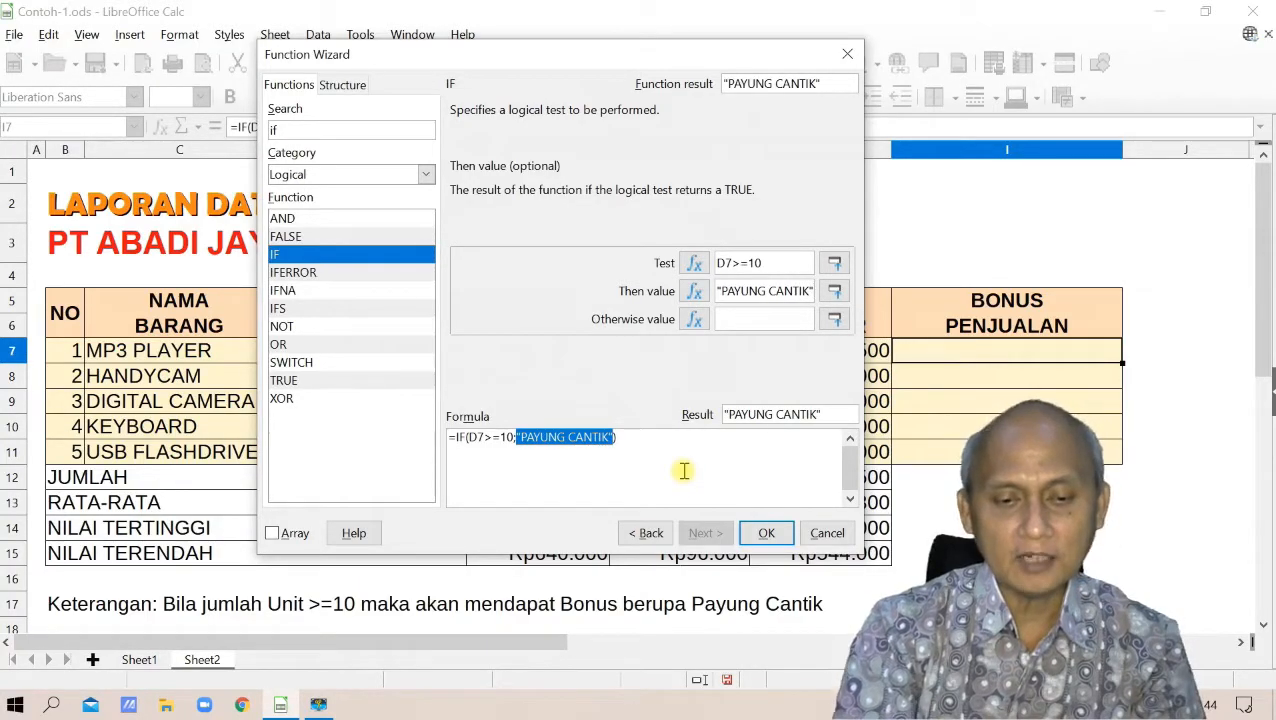
Set the IF function's Otherwise value to "TIDAK DAPAT" with quotation marks and insert the finished formula in I7
left_click(748, 318)
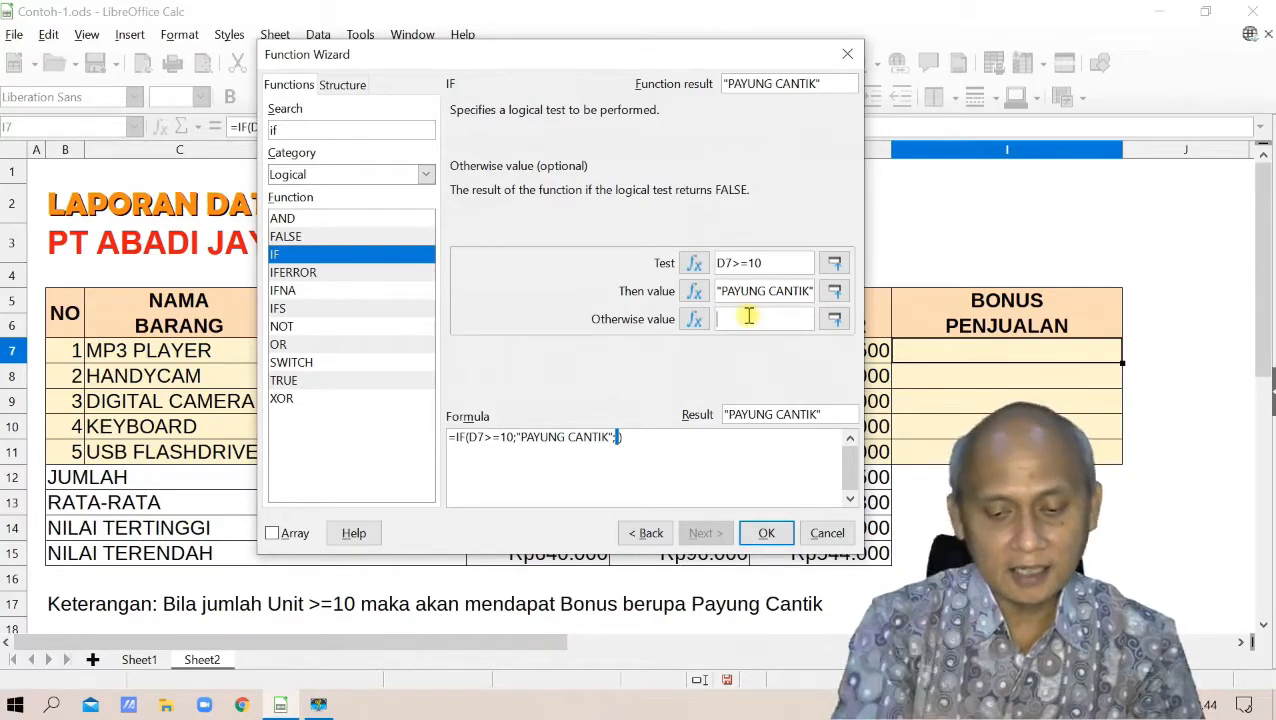
type("\"TIDAK")
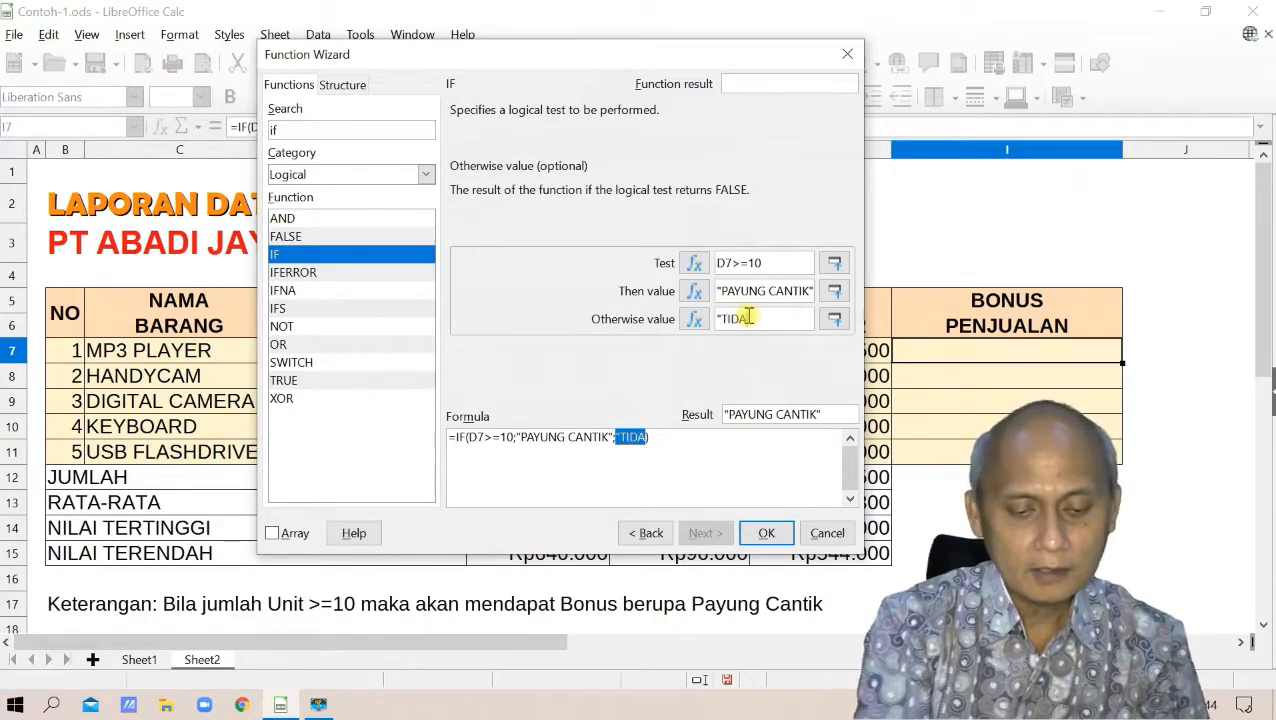
type(" DAPAT")
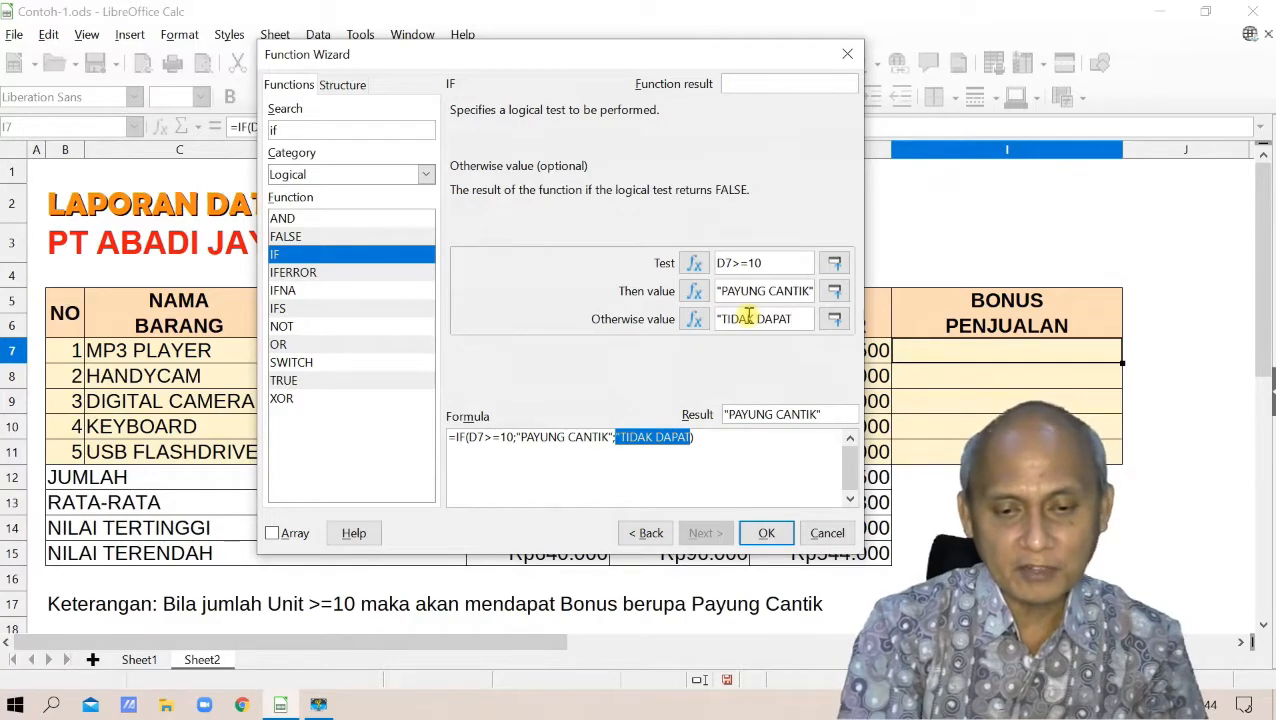
type("\"")
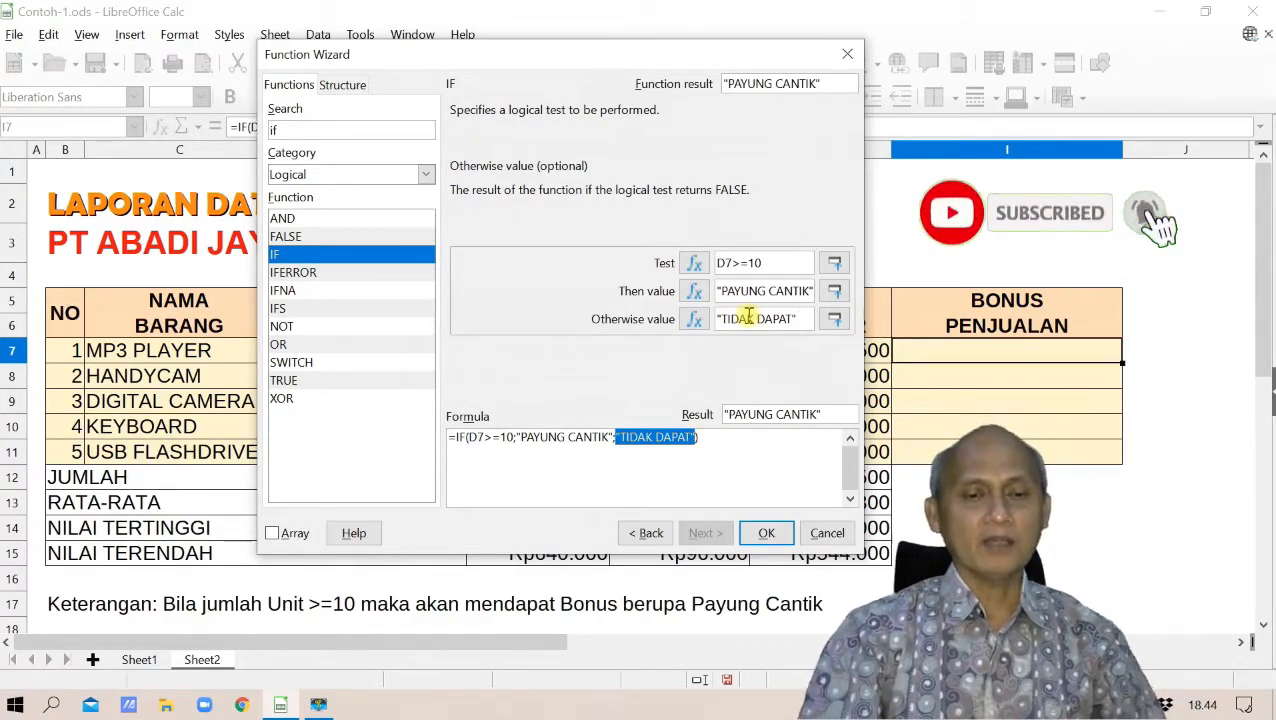
left_click(731, 440)
left_click(768, 530)
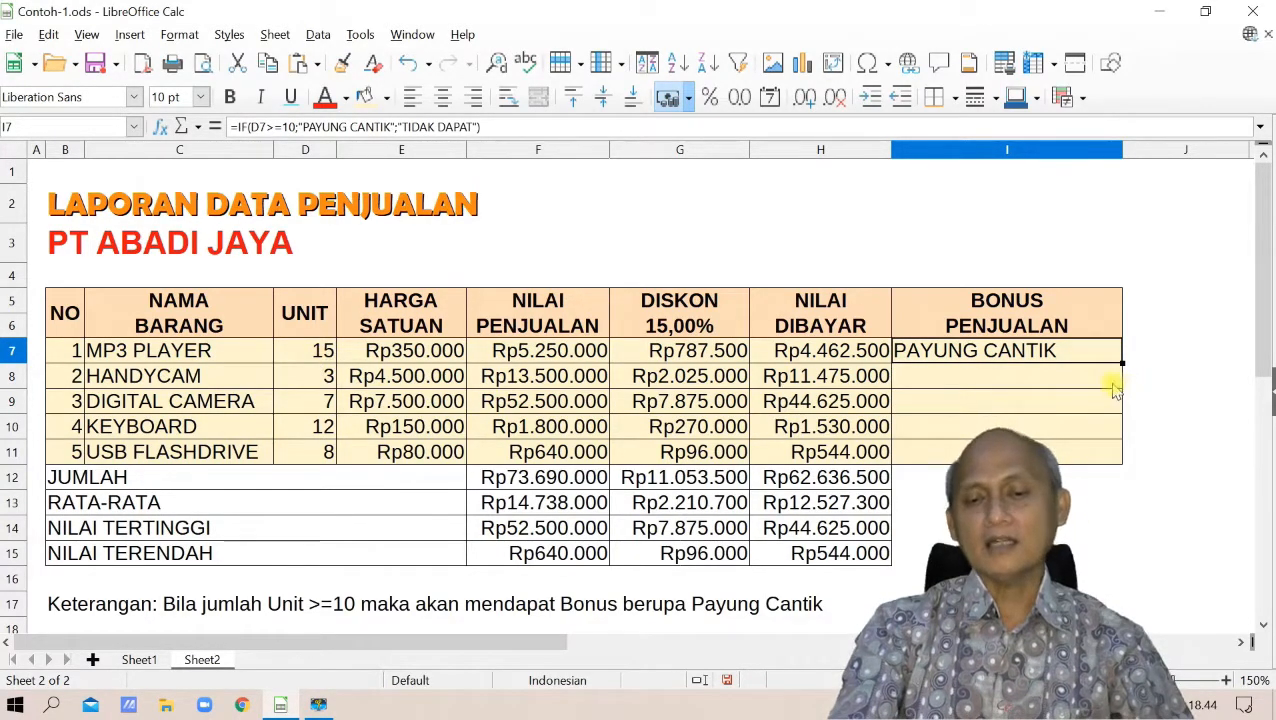
Fill the bonus formula from I7 down to I11 for the remaining items
left_click_drag(1125, 364, 1112, 457)
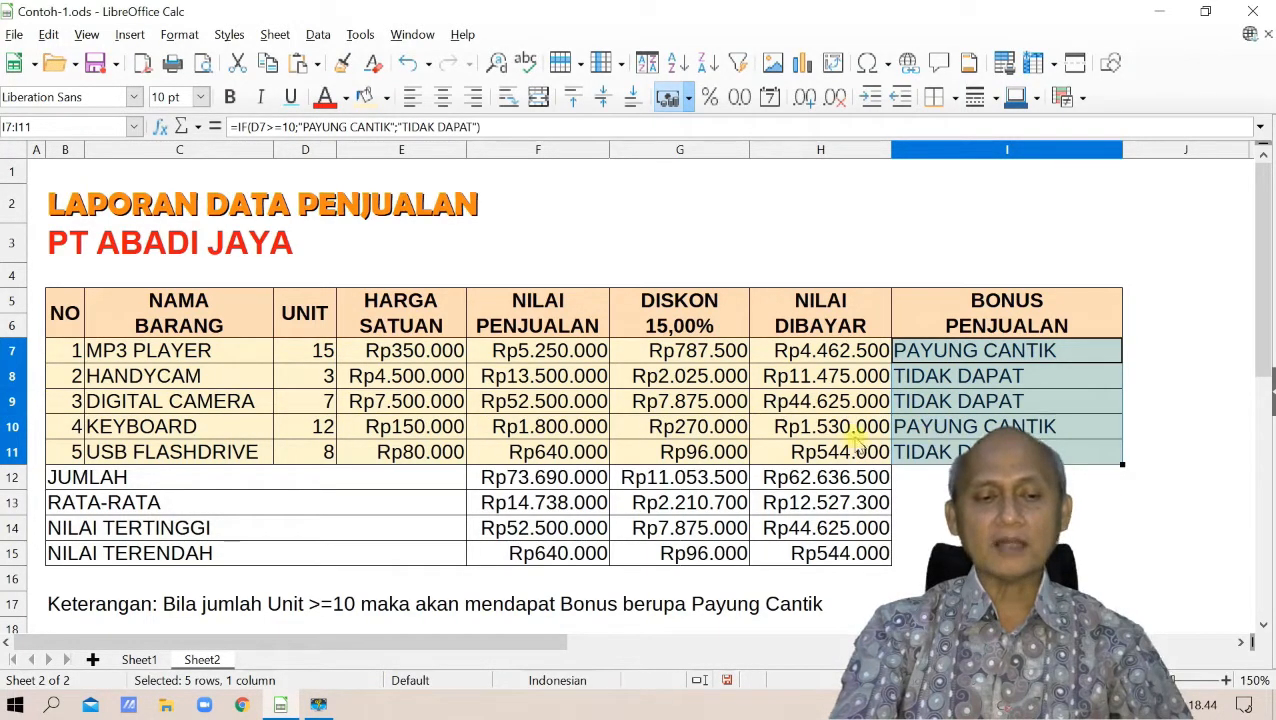
left_click(1005, 454)
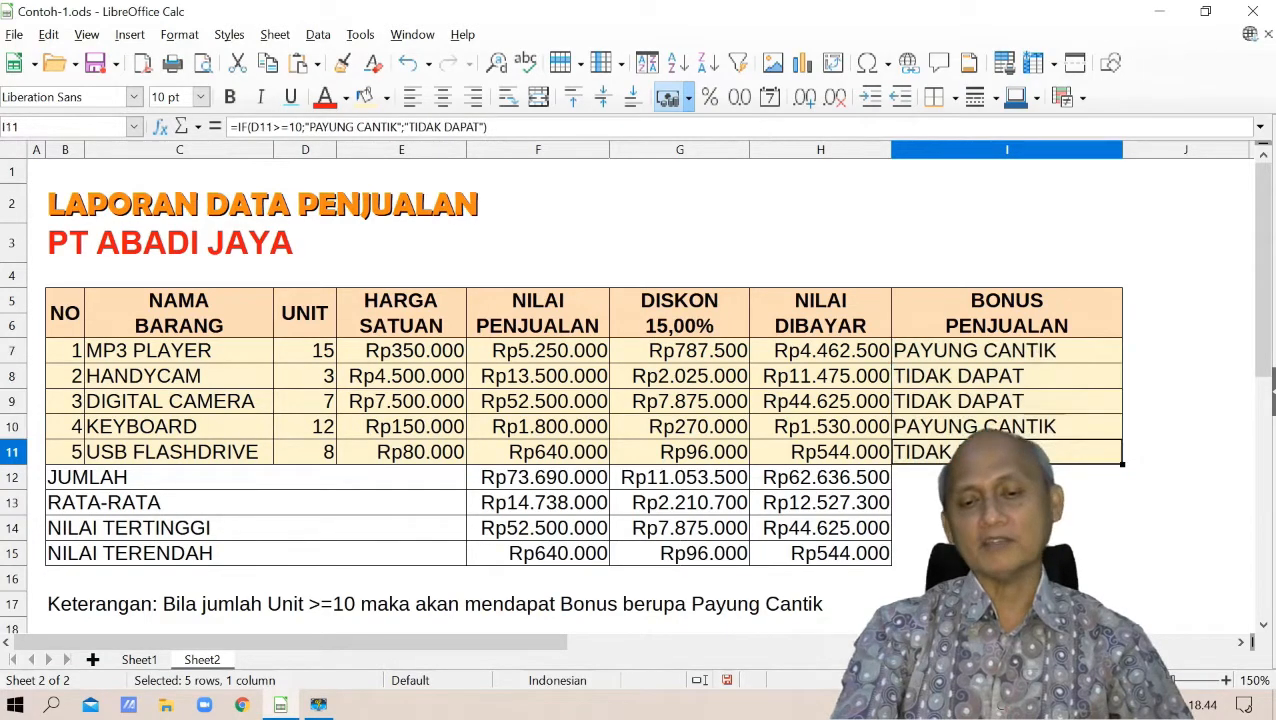
left_click(1006, 528)
Examine the IF formula in I7, both as cell text and as arguments in the Function Wizard, keeping it as is
left_click(1009, 353)
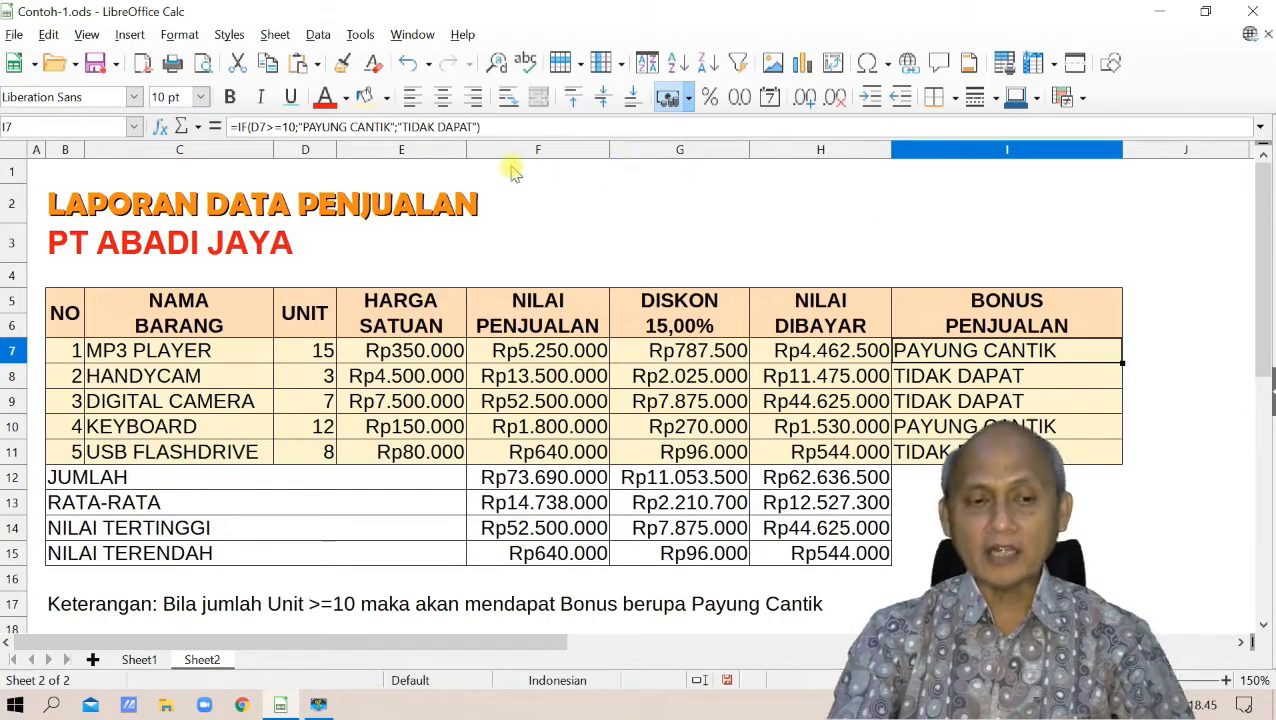
left_click(521, 127)
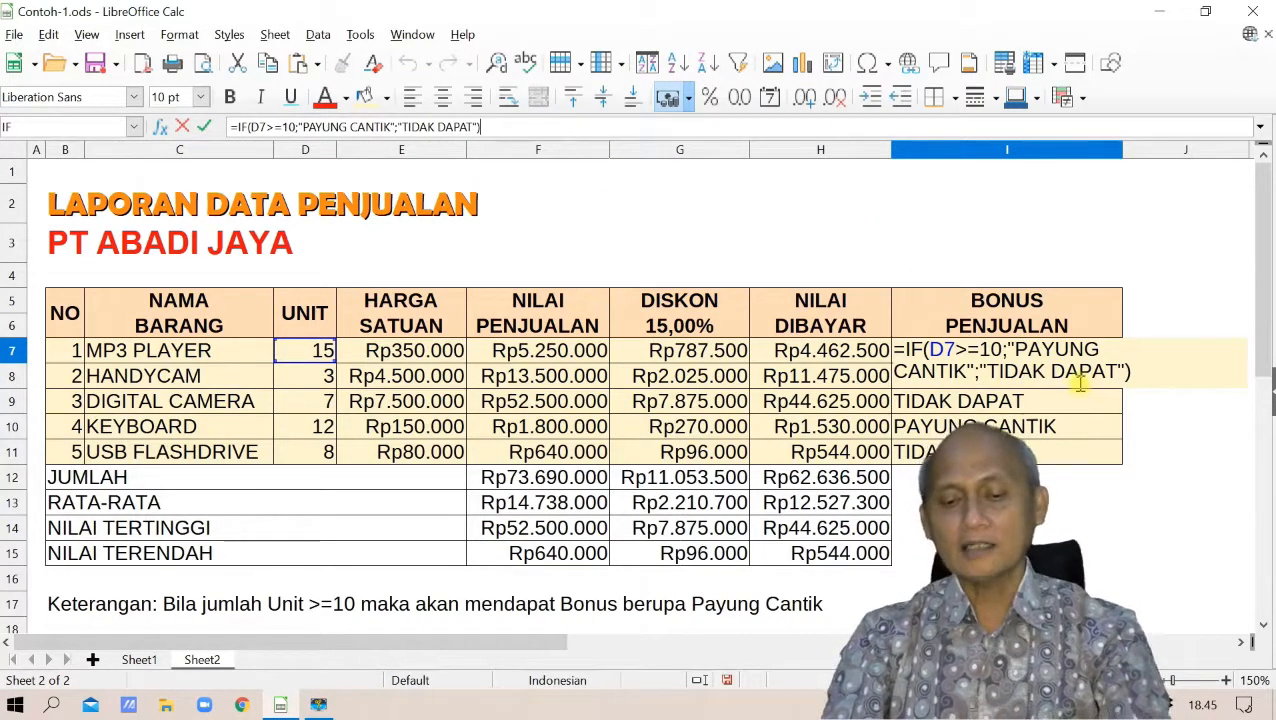
key("Escape")
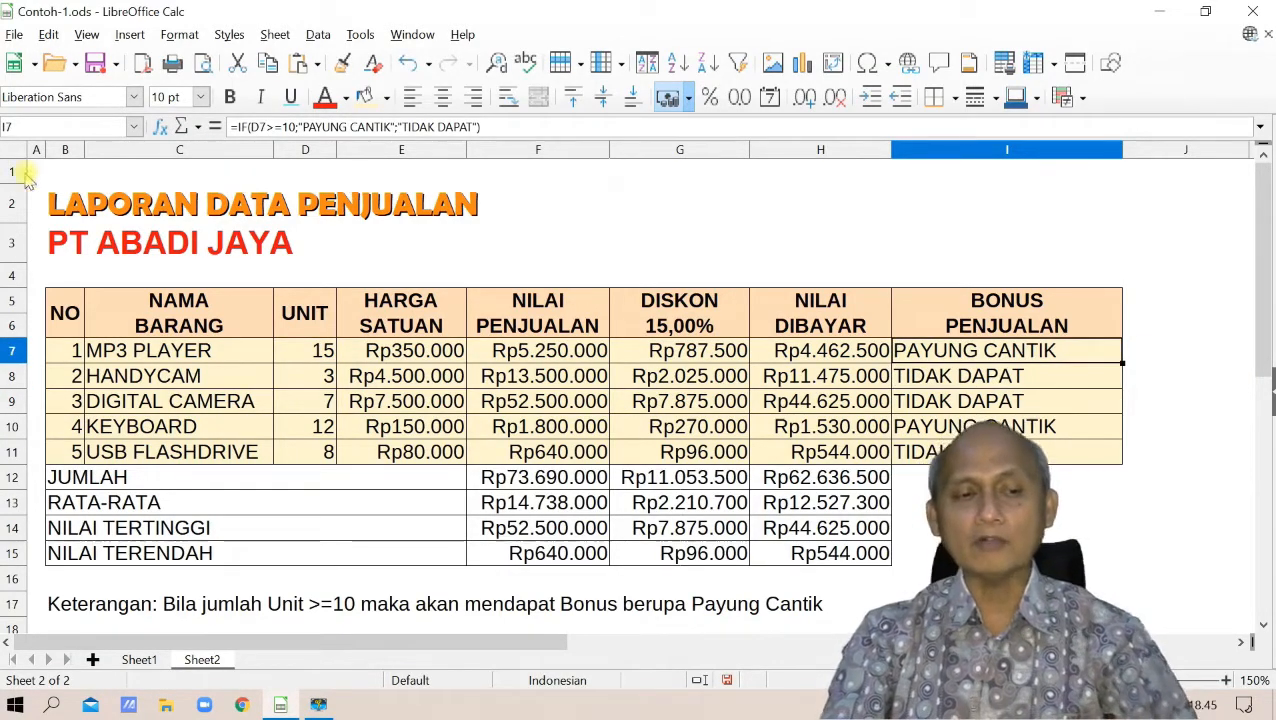
left_click(158, 128)
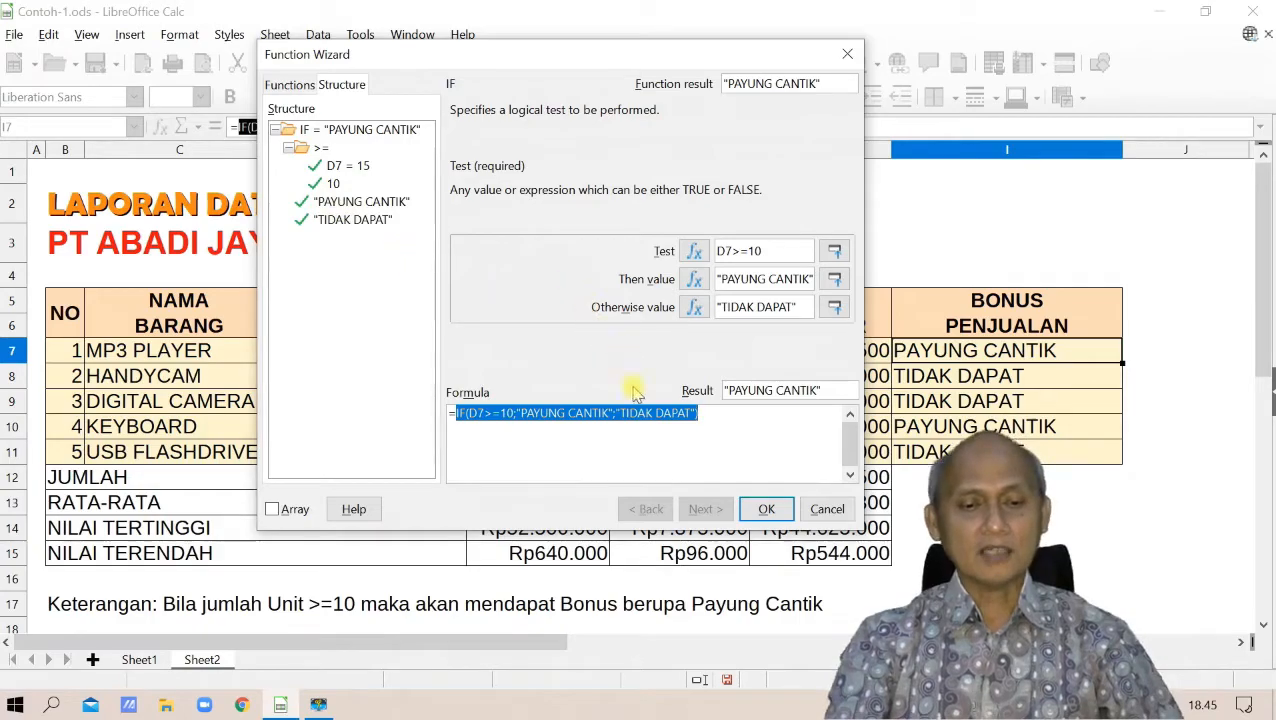
left_click(766, 509)
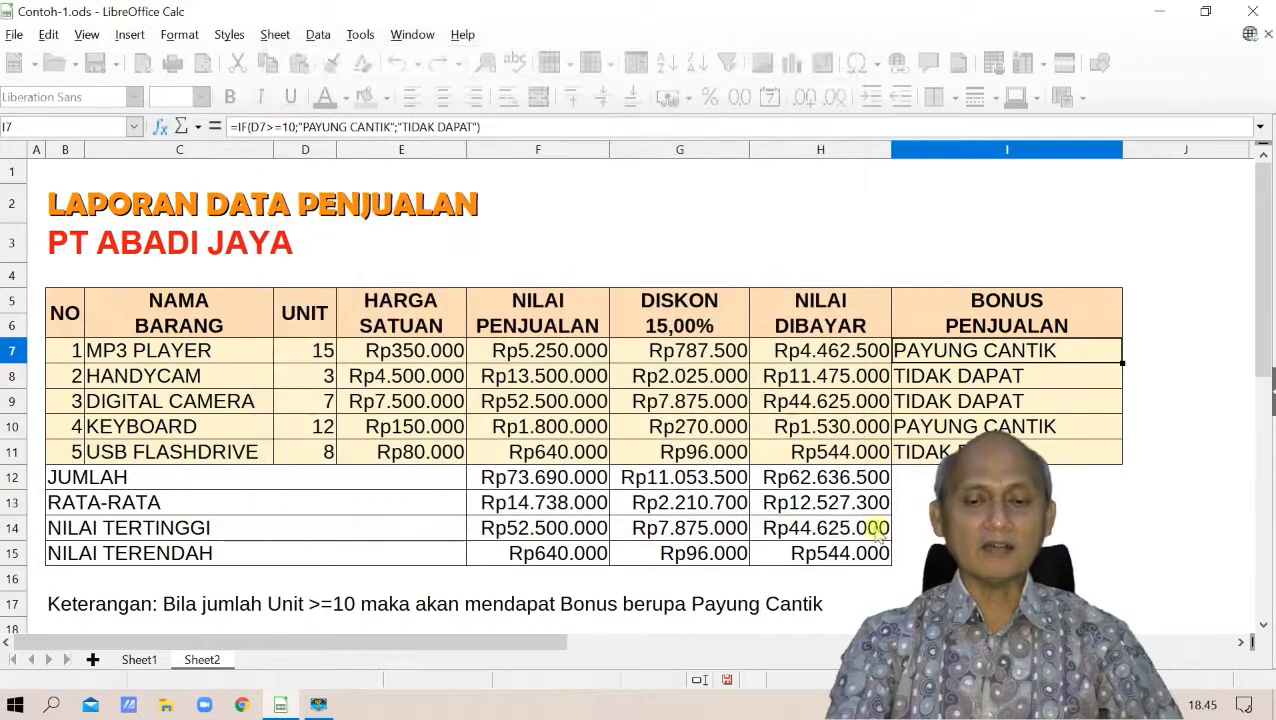
left_click(922, 527)
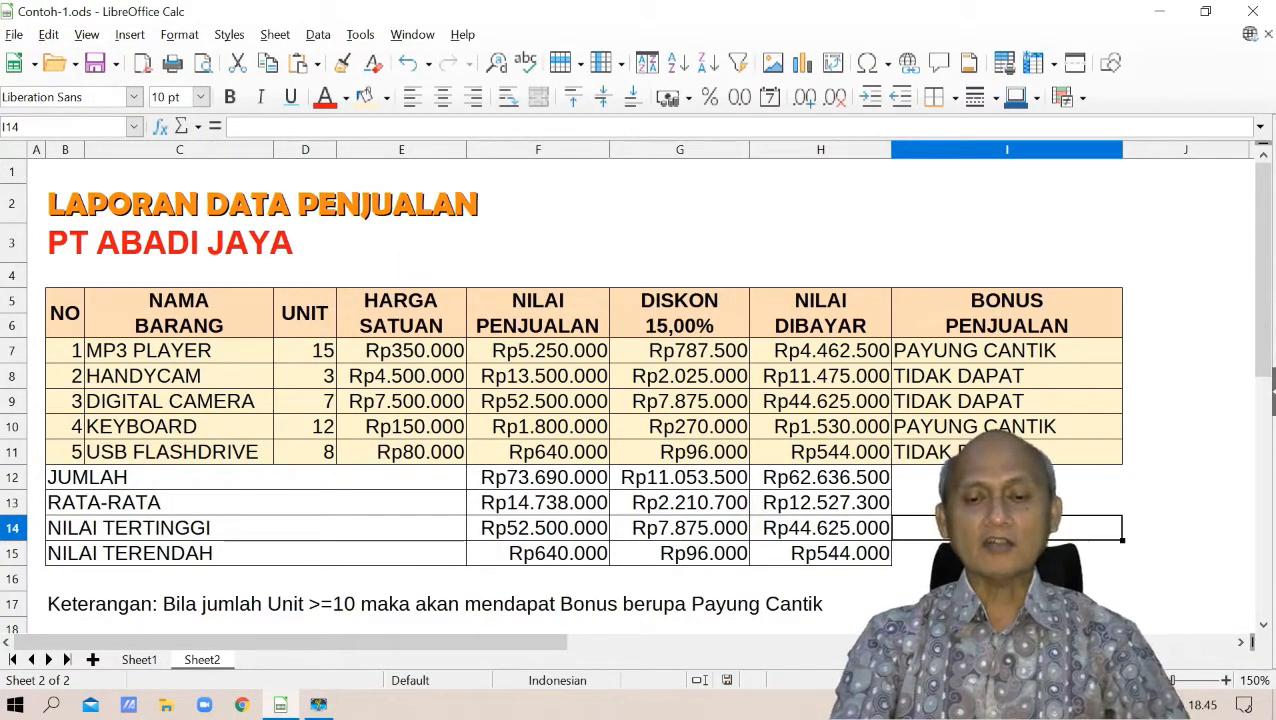
left_click(1007, 604)
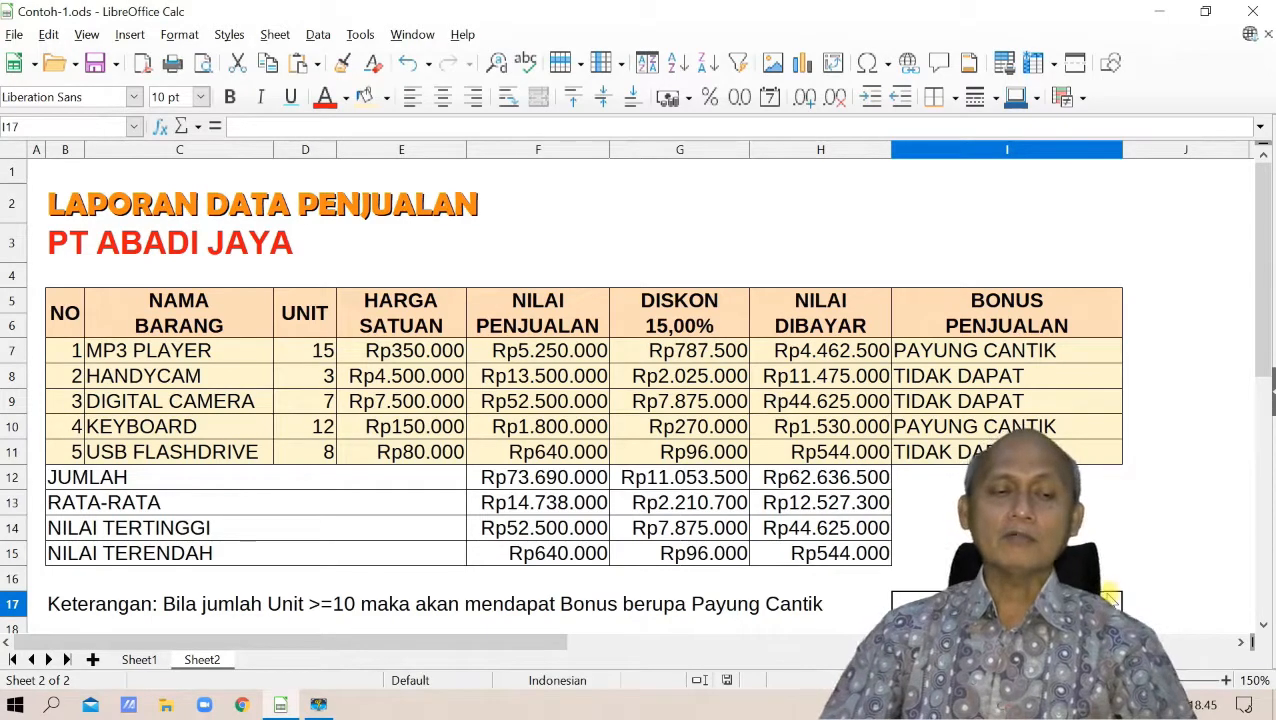